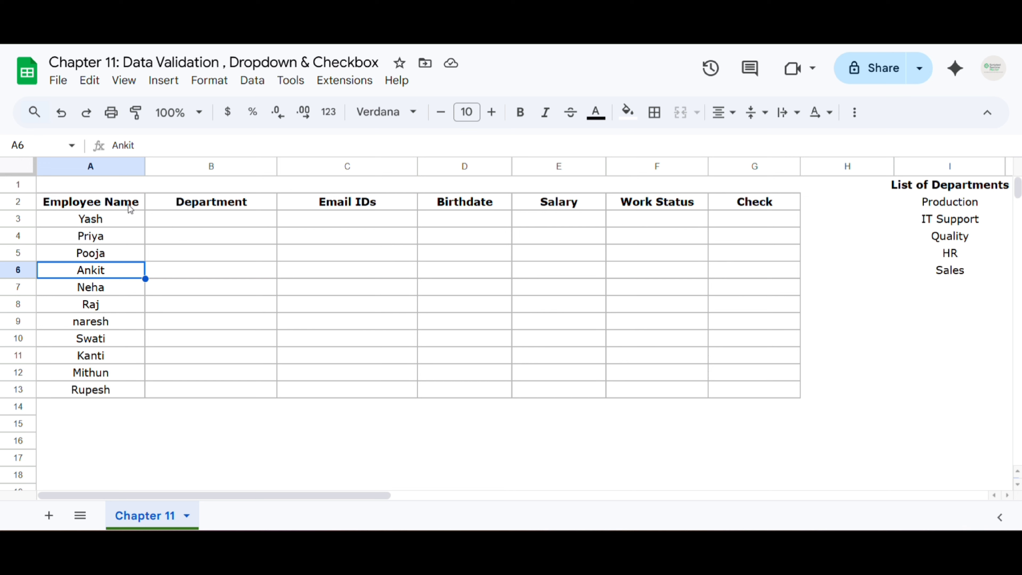
click(106, 204)
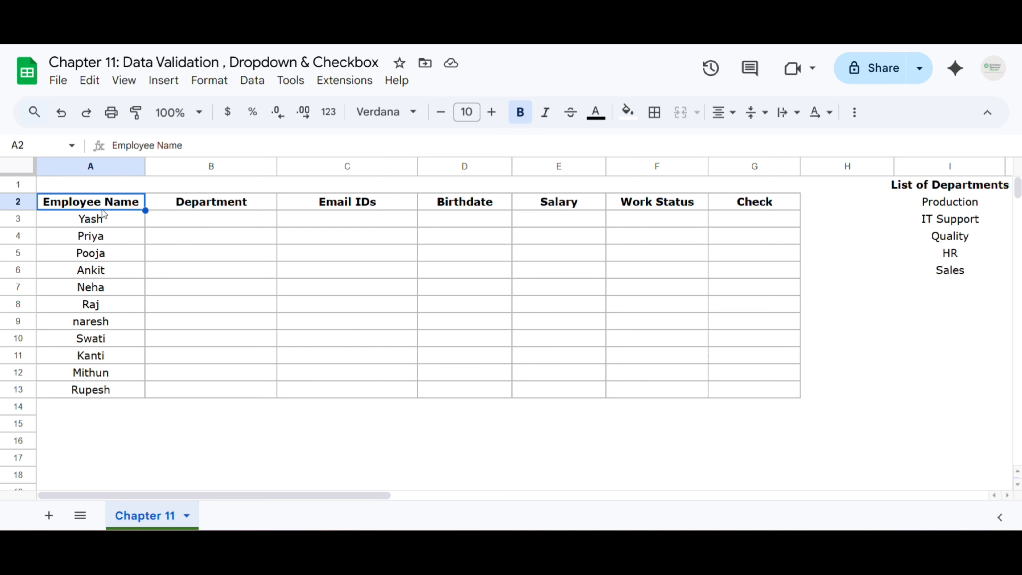
drag(102, 223, 84, 390)
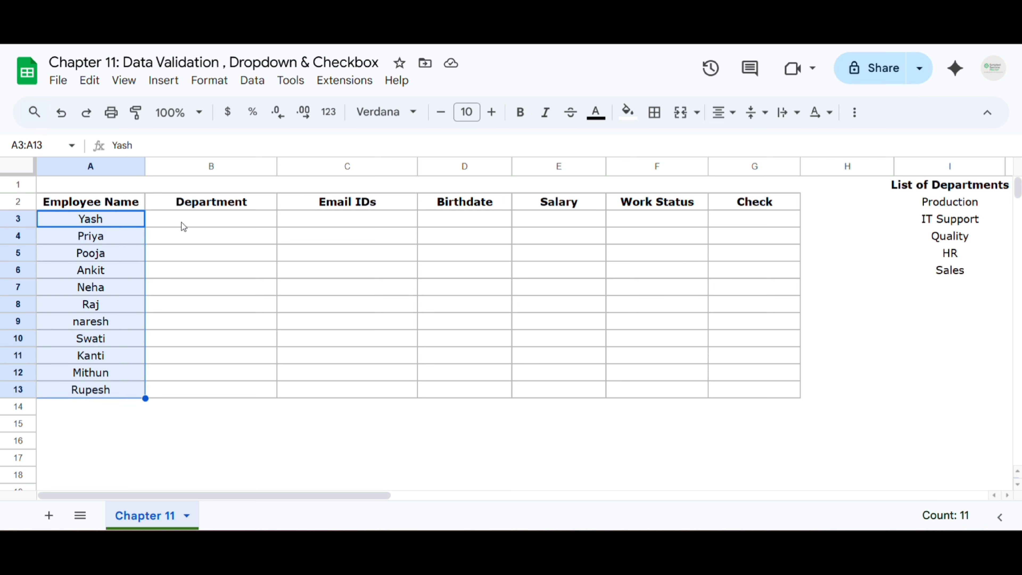
click(191, 207)
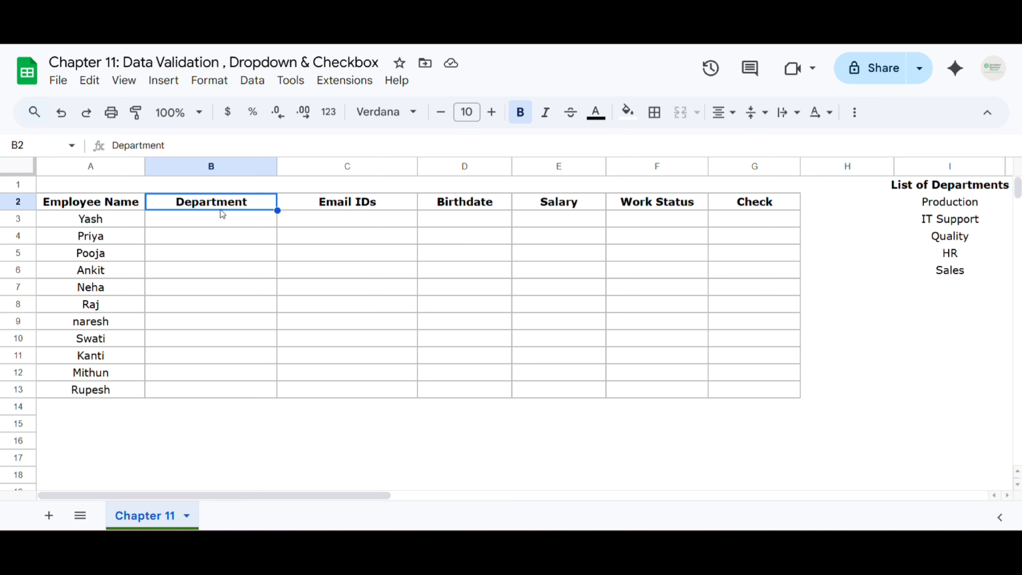
drag(220, 207, 743, 397)
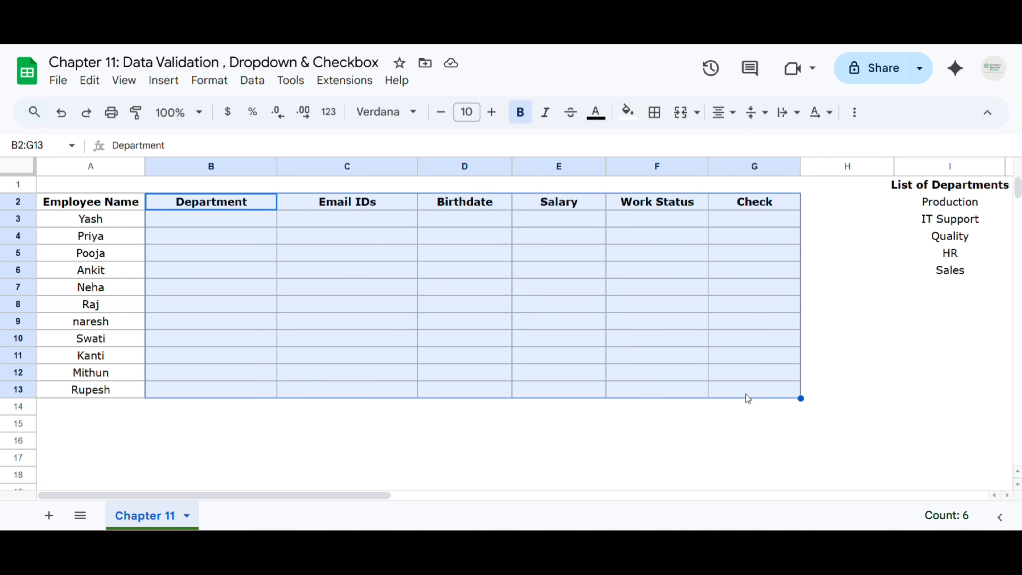
drag(239, 204, 730, 203)
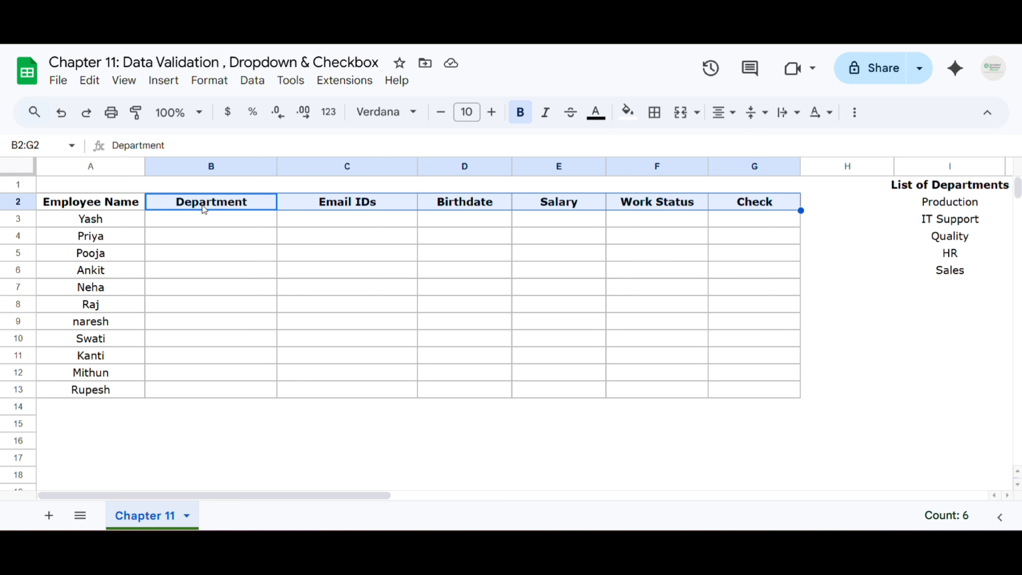
click(196, 222)
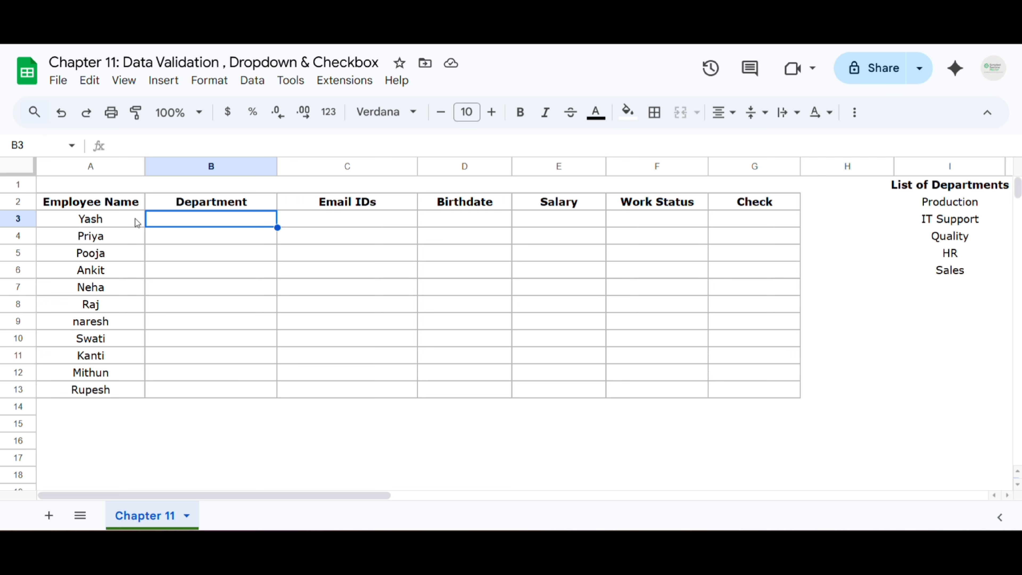
click(108, 222)
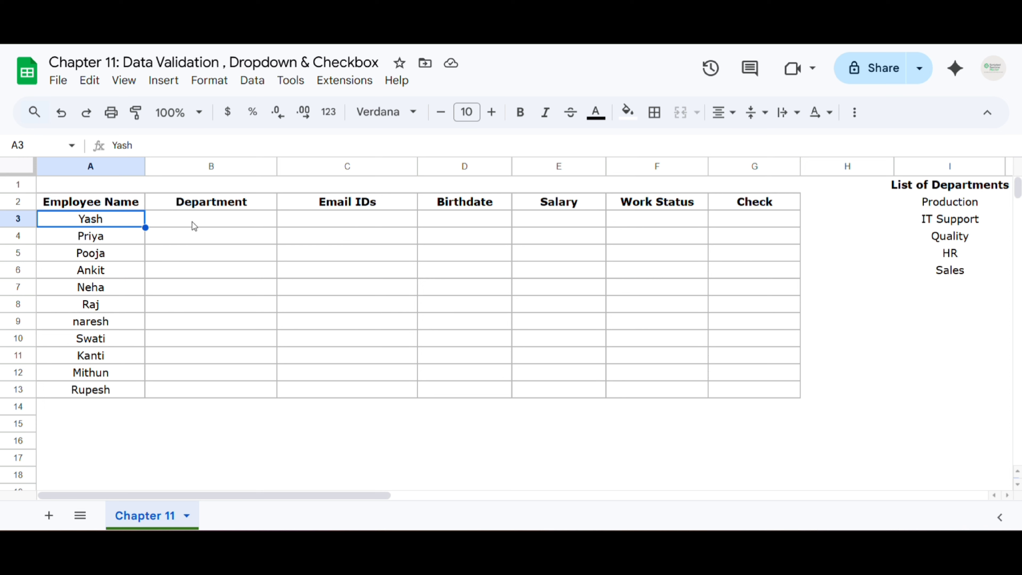
click(209, 220)
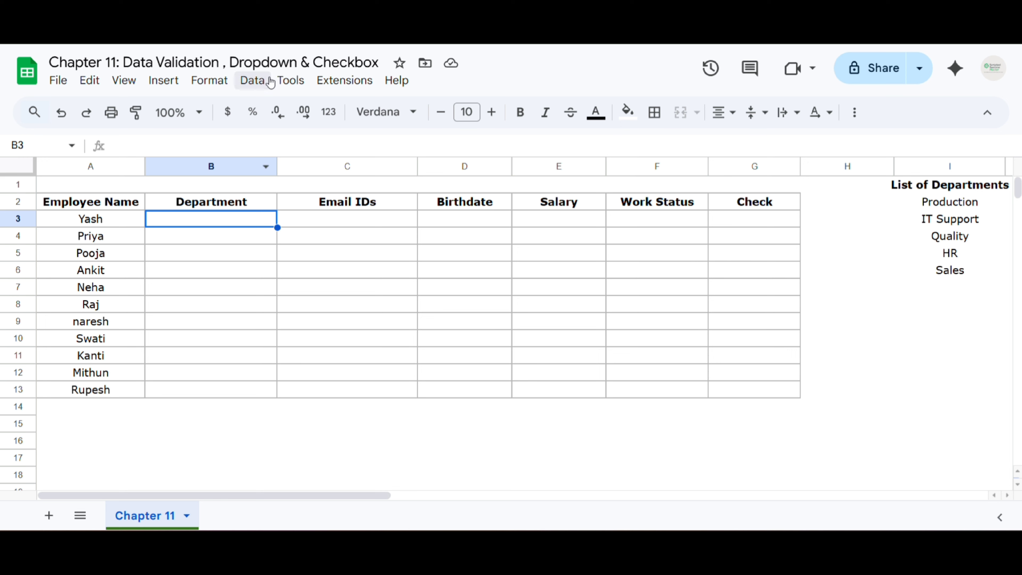
click(247, 83)
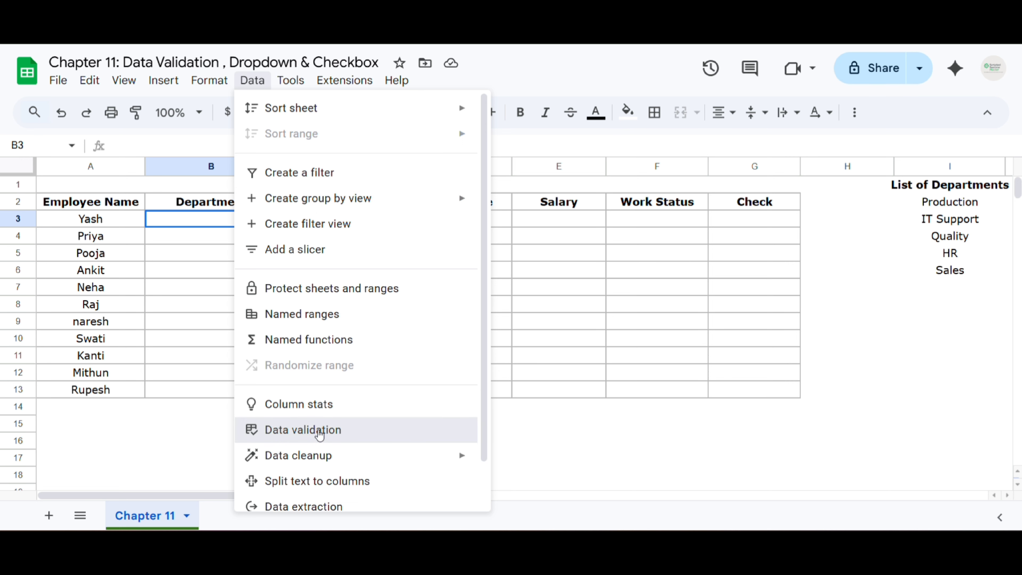
click(319, 431)
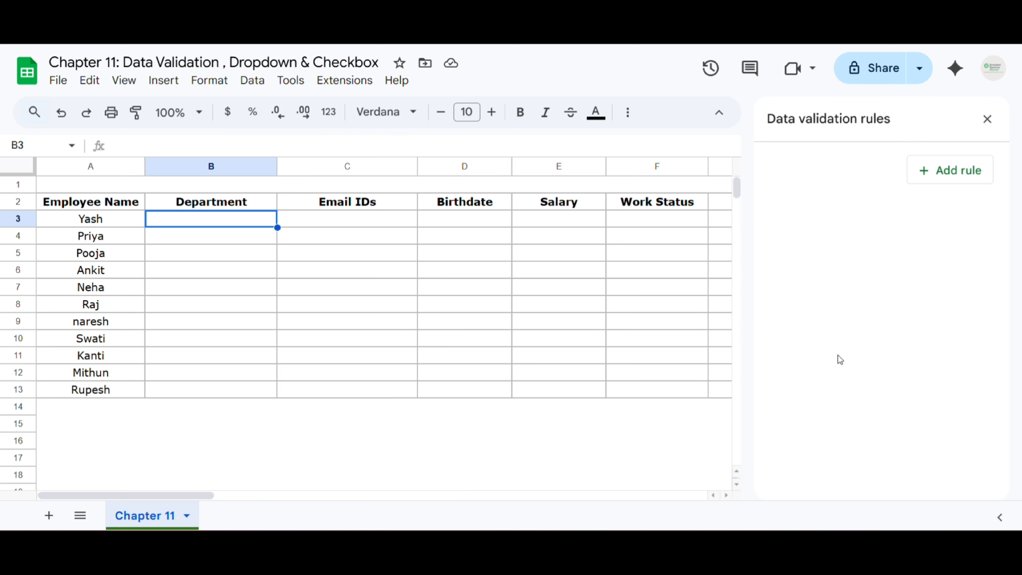
click(986, 120)
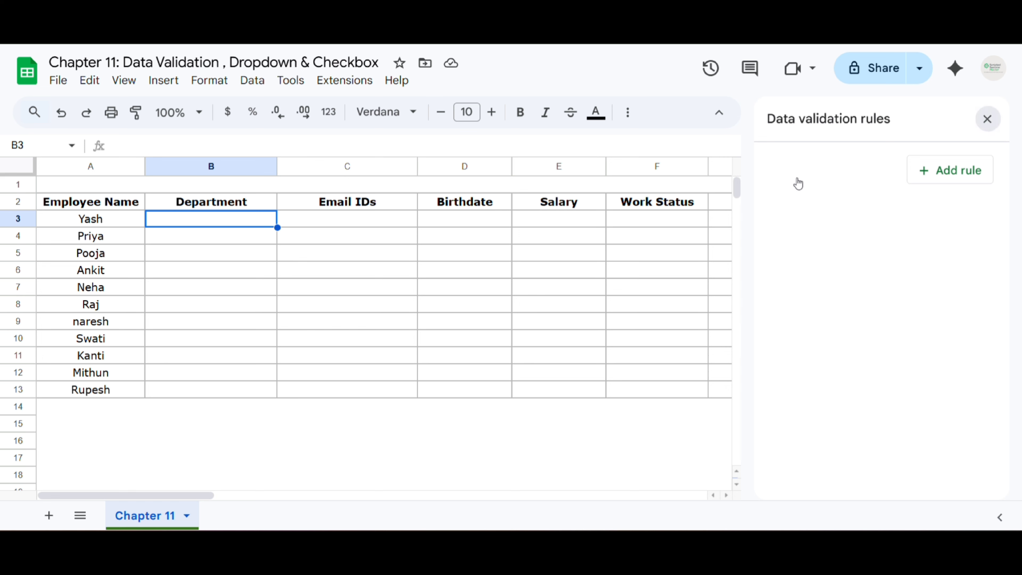
Add a data validation rule to cell B3 in the Department column with Dropdown as its criteria
right_click(199, 217)
scroll(448, 312, down, 1)
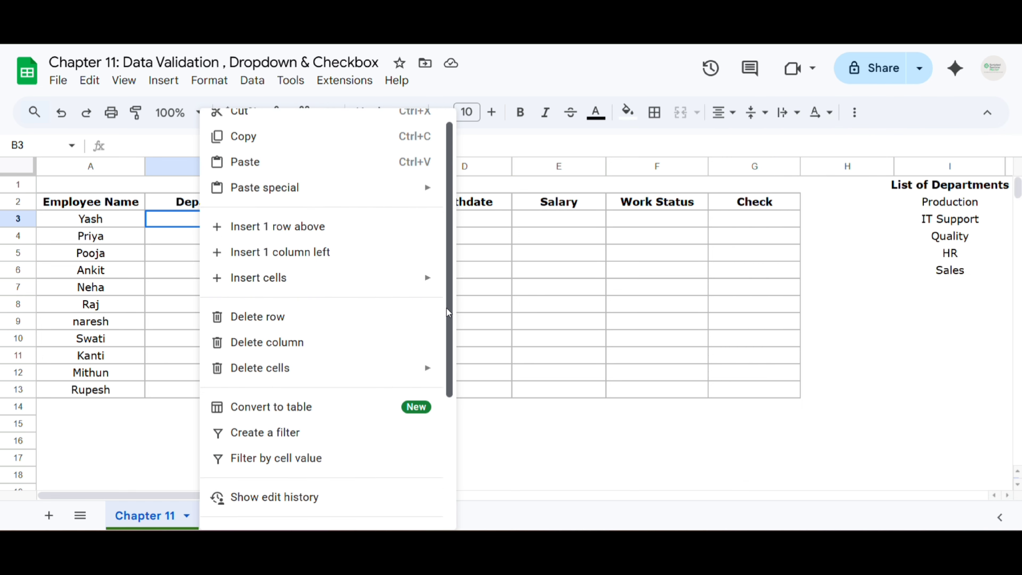
scroll(448, 312, down, 5)
mouse_move(283, 509)
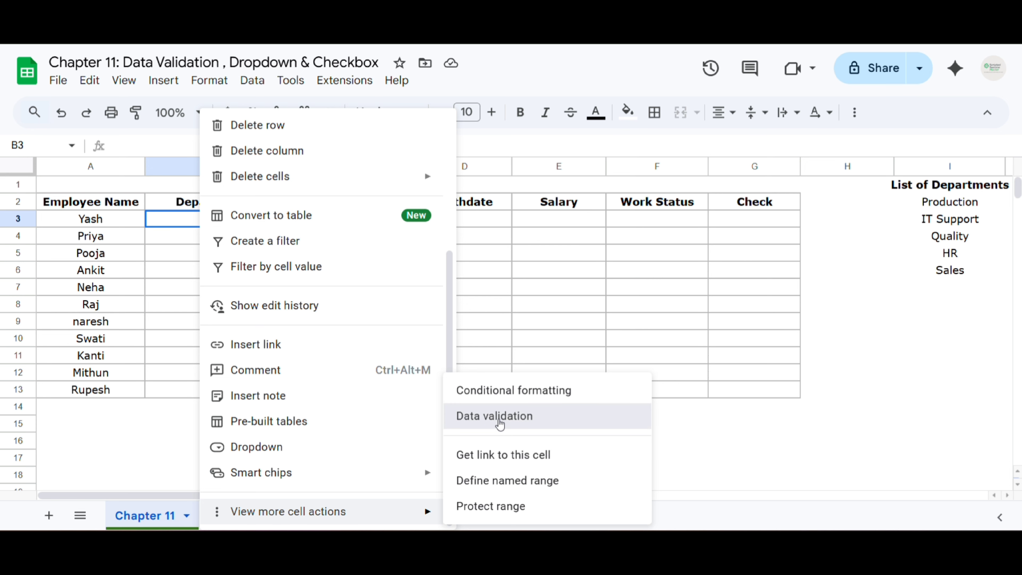
click(499, 422)
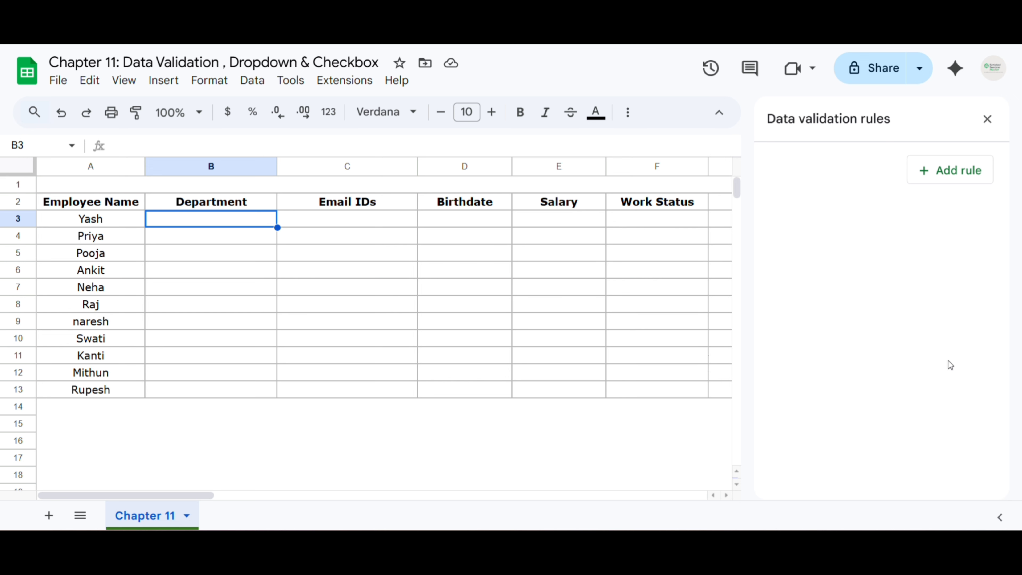
click(953, 182)
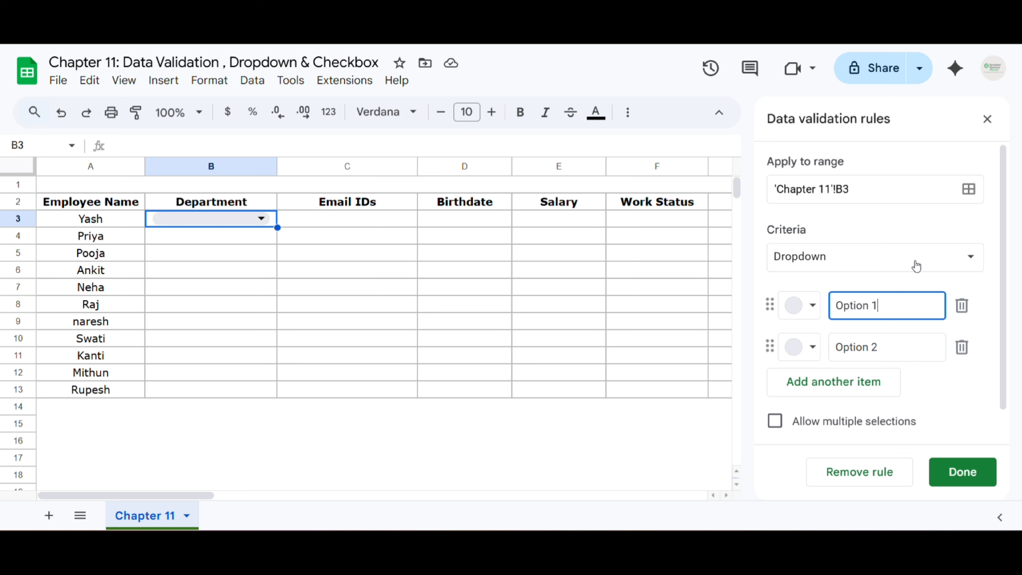
click(850, 265)
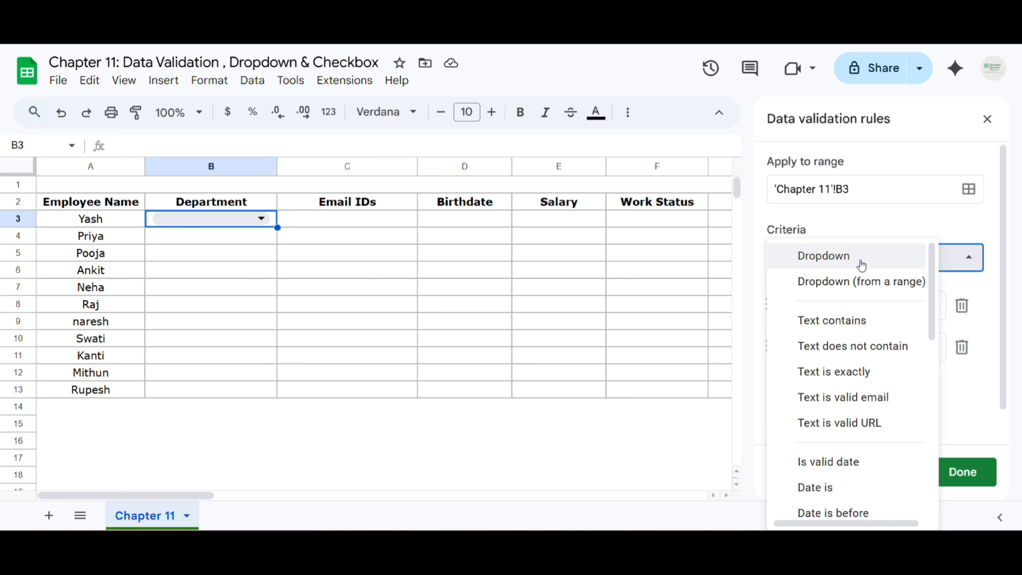
click(860, 266)
click(868, 304)
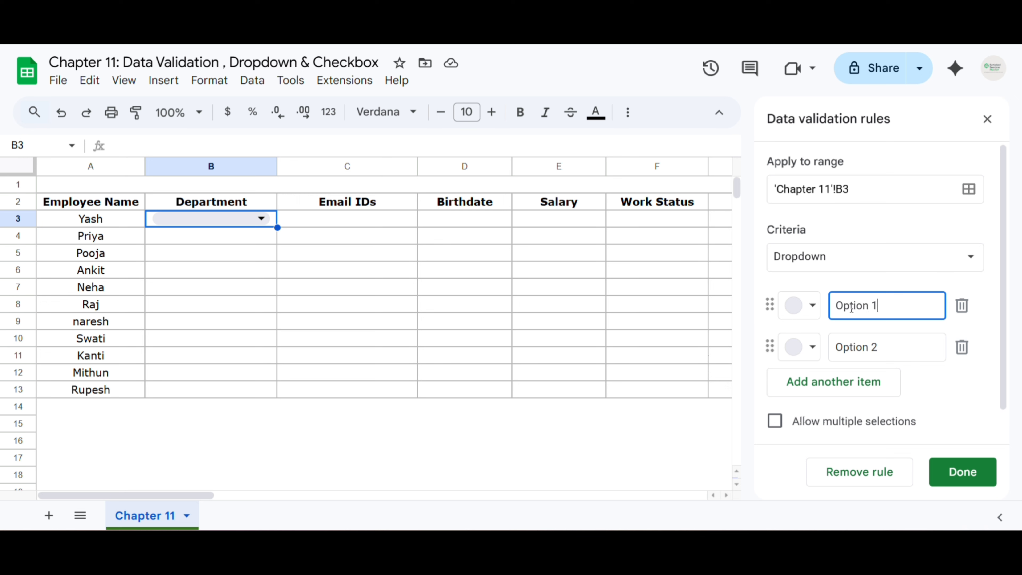
drag(852, 307, 831, 308)
drag(893, 351, 849, 351)
click(913, 264)
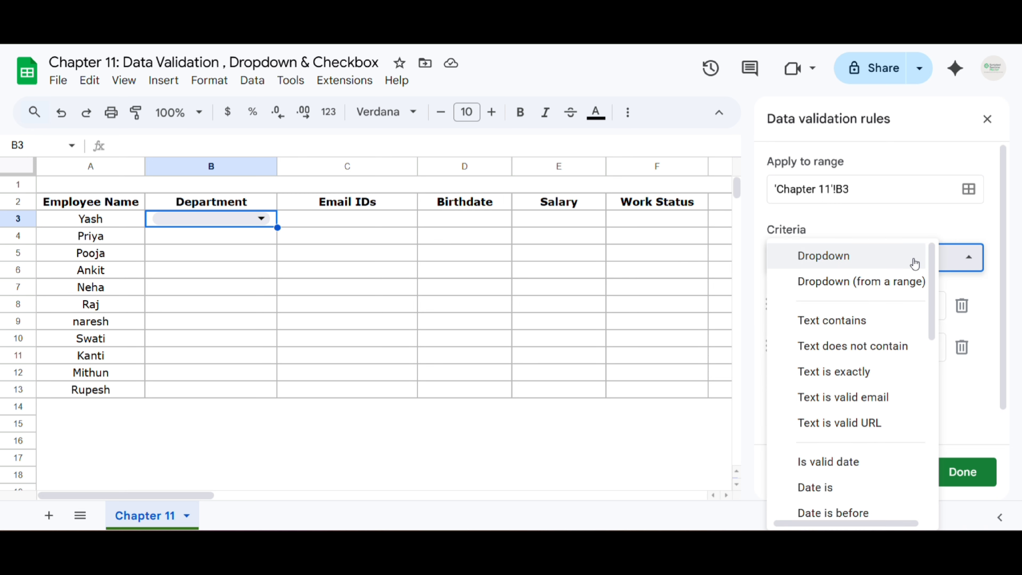
click(892, 225)
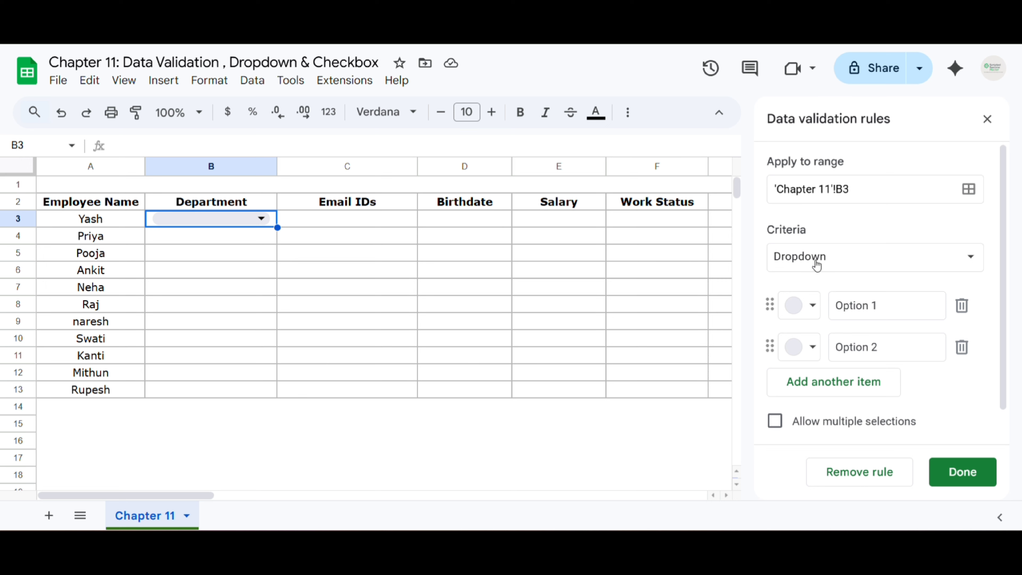
Set the first two items of the B3 dropdown rule to HR and Sales
click(876, 314)
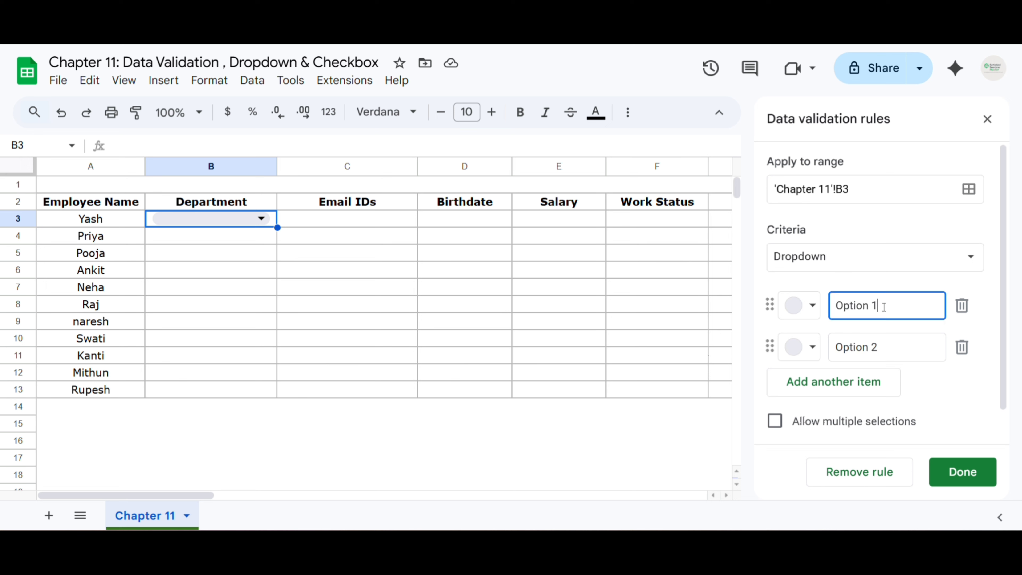
drag(876, 308, 811, 314)
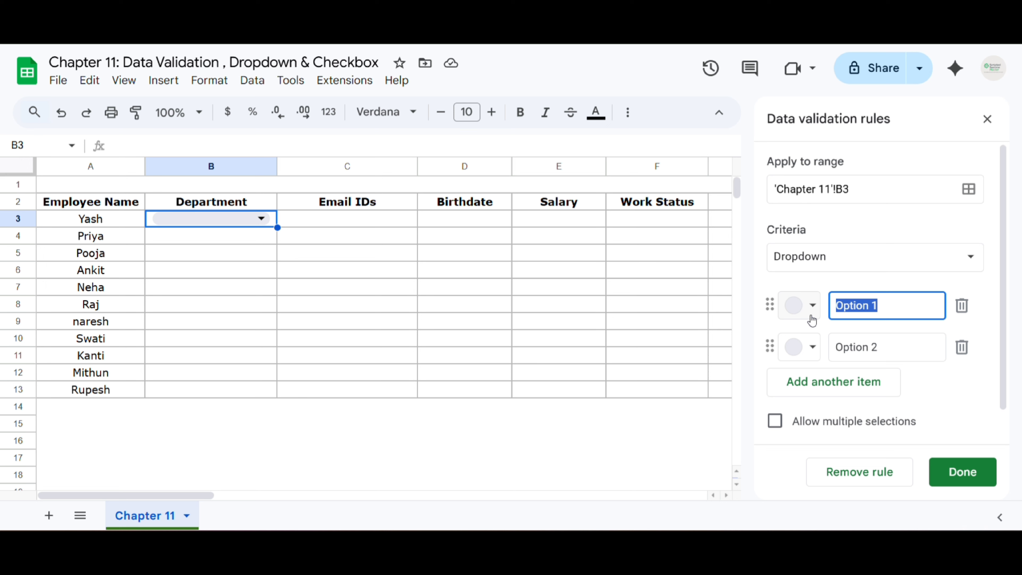
text(HR)
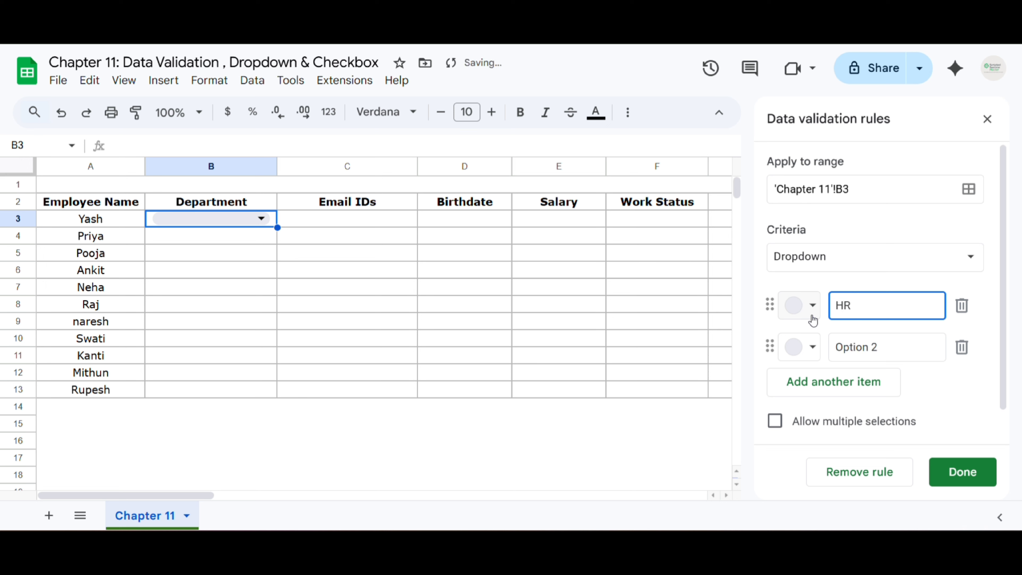
drag(877, 349, 804, 360)
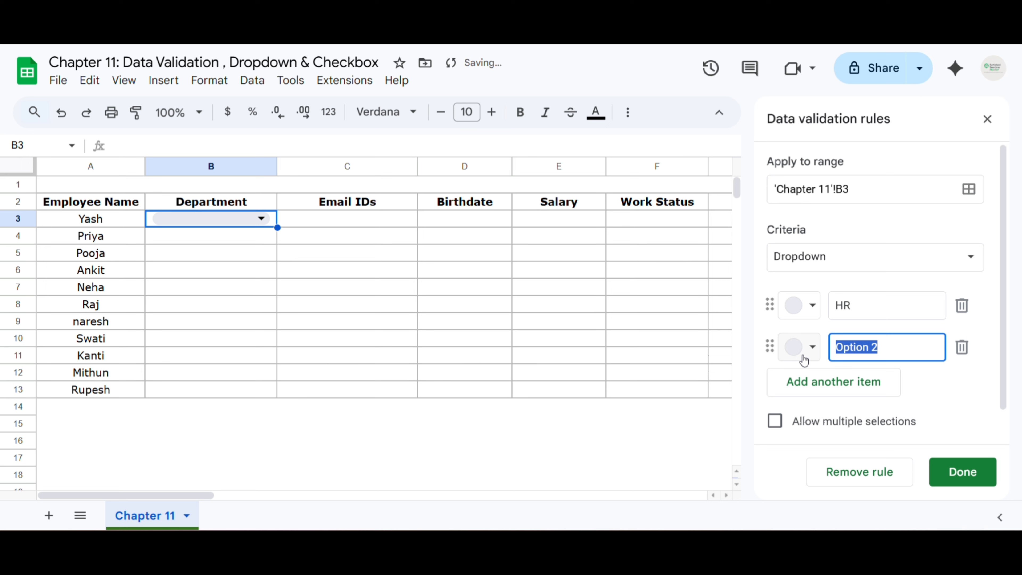
text(Sales)
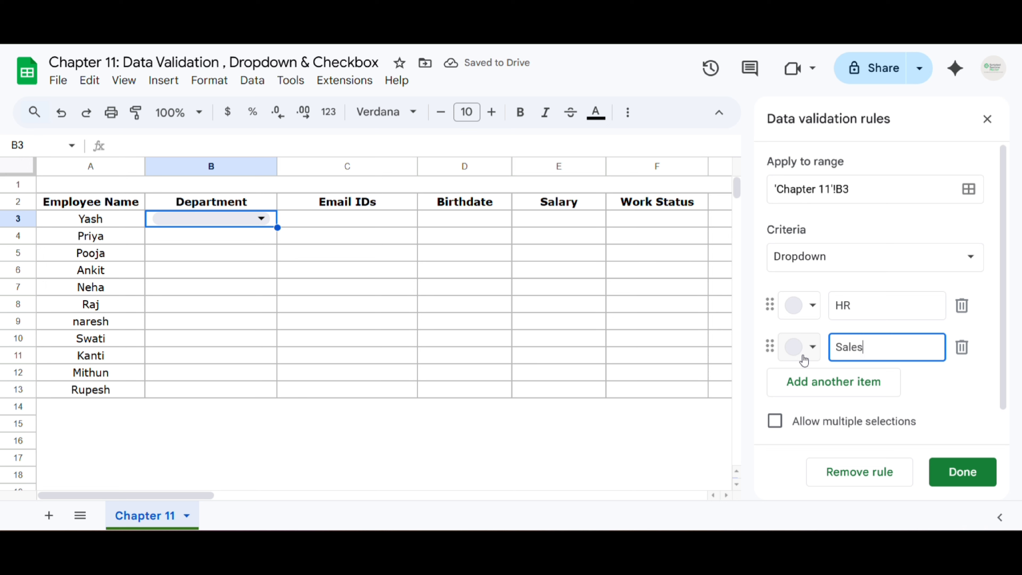
Add a third item named Logistics to the B3 dropdown rule
click(843, 384)
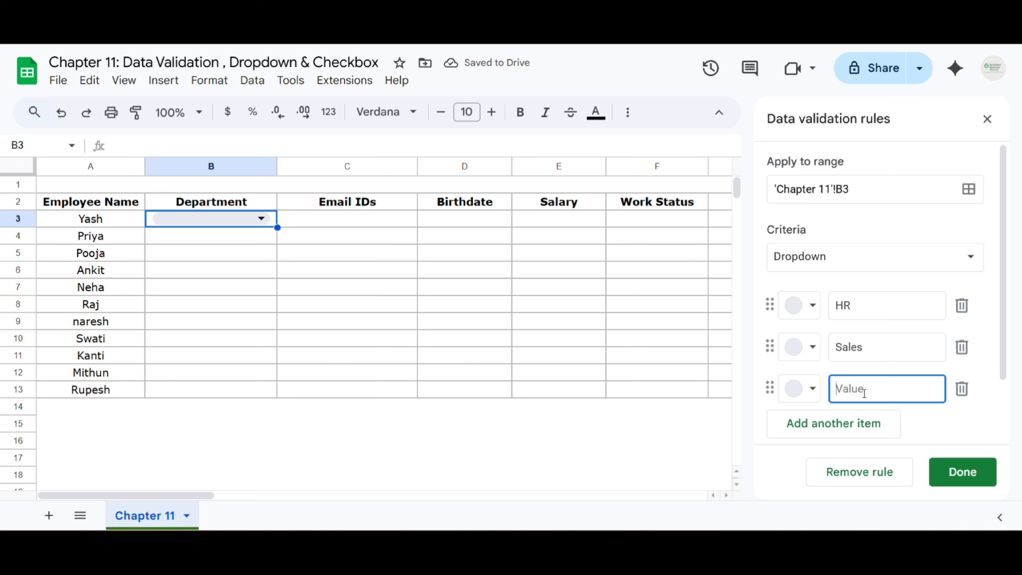
text(L)
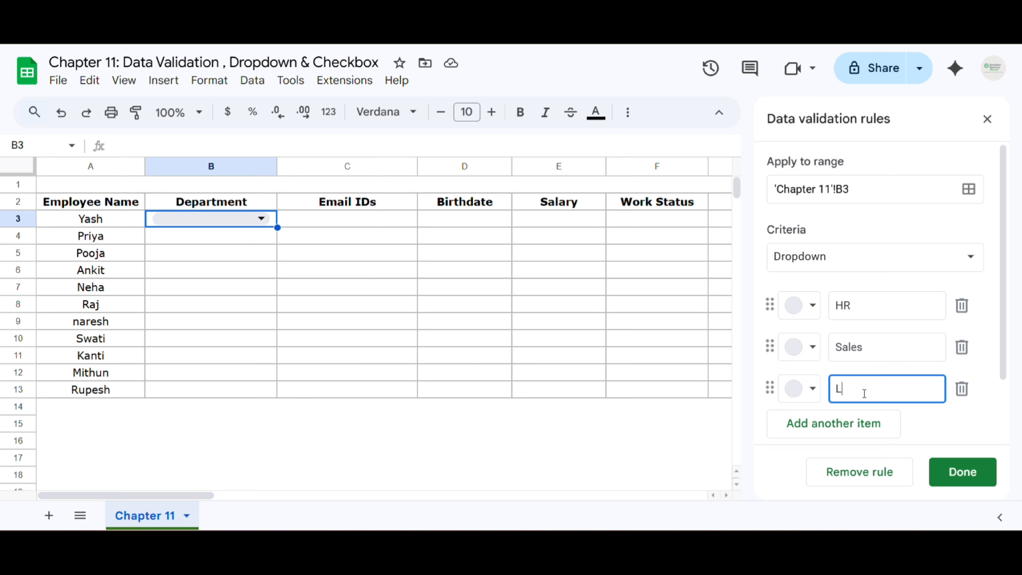
text(ogistics)
click(929, 423)
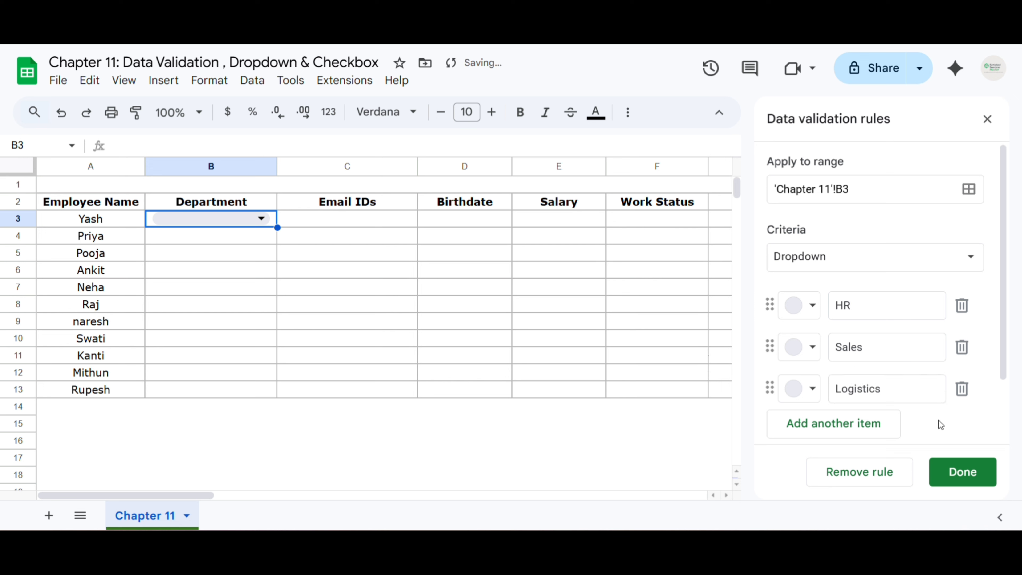
Colour the dropdown items HR light green, Sales light blue-grey and Logistics light purple, and save the rule
click(812, 306)
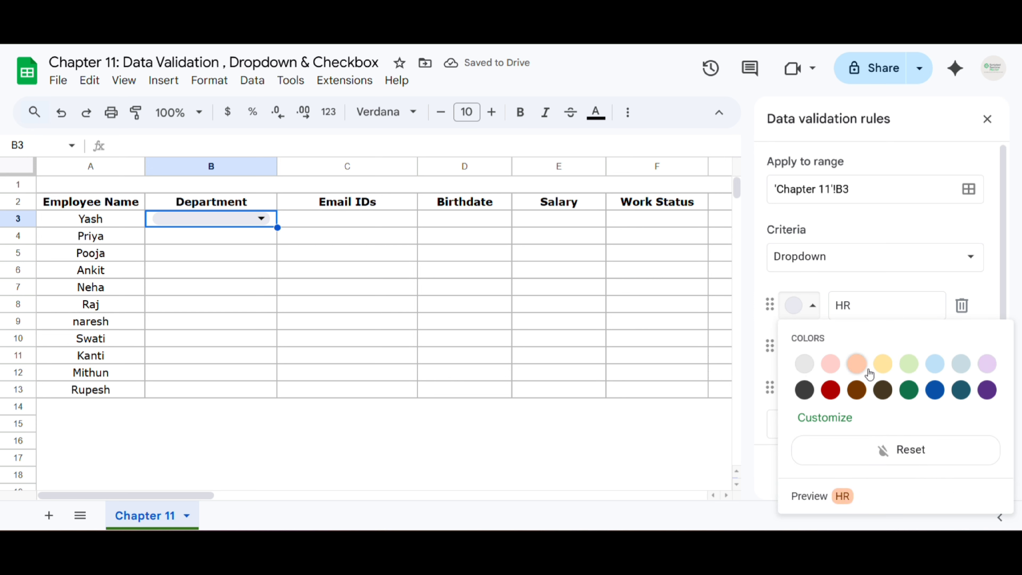
click(908, 363)
click(813, 347)
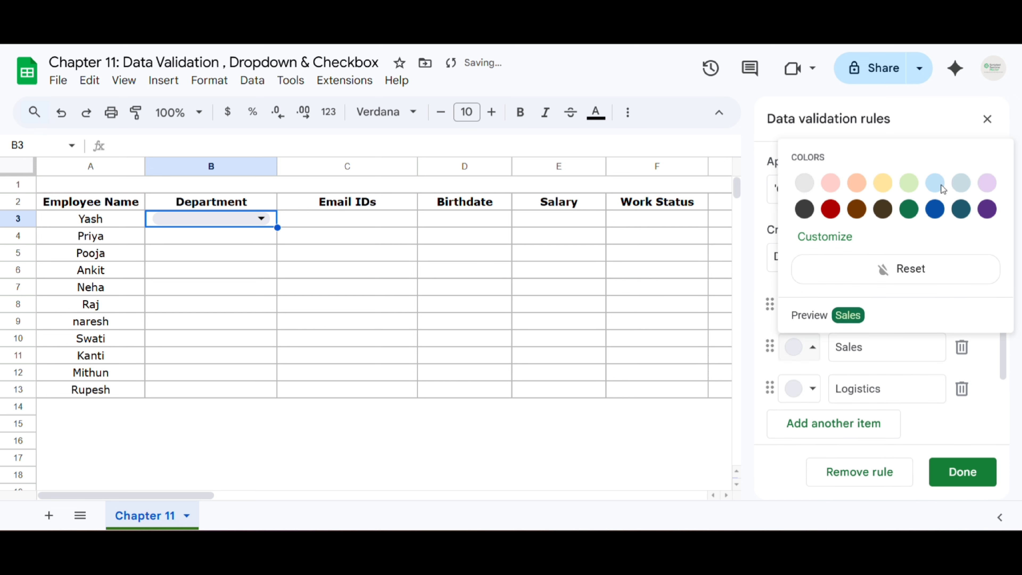
click(961, 183)
click(811, 389)
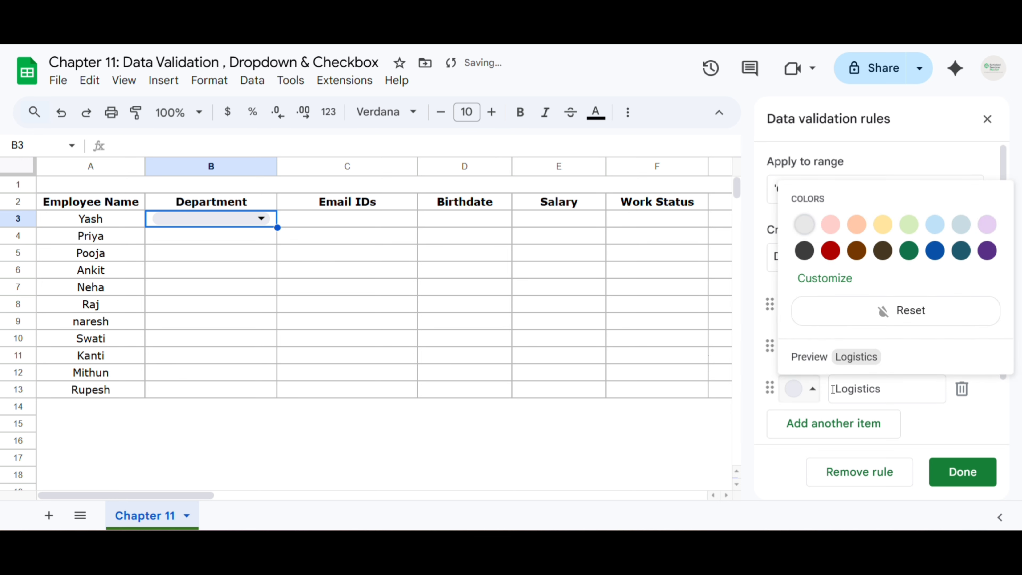
click(987, 225)
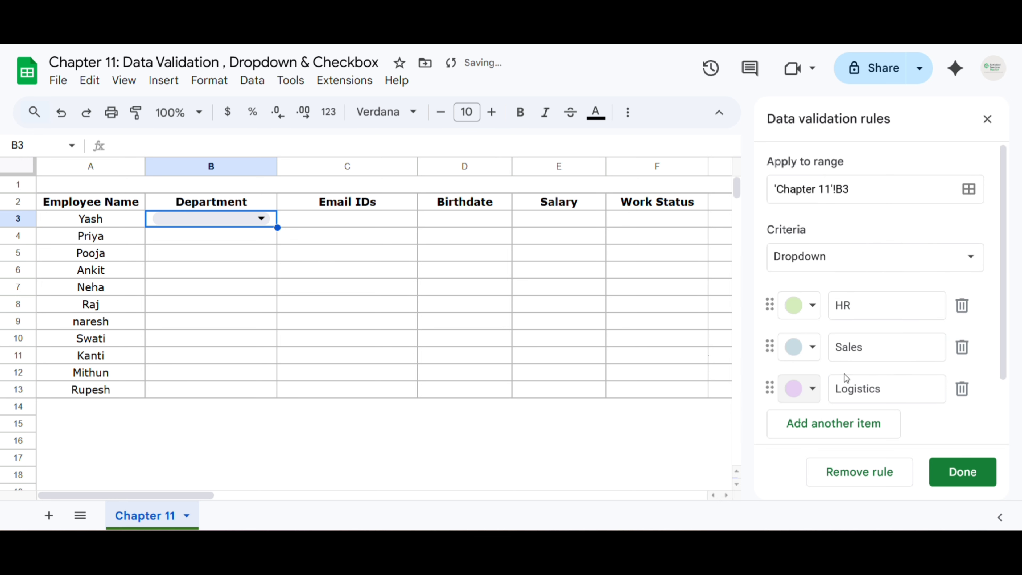
click(973, 479)
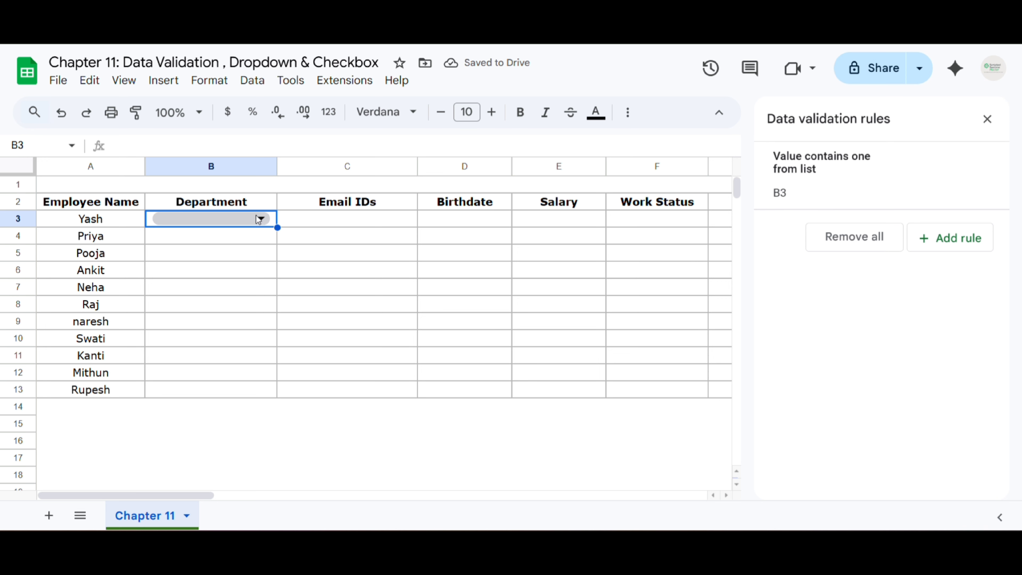
Choose HR from the Department dropdown in cell B3
click(261, 219)
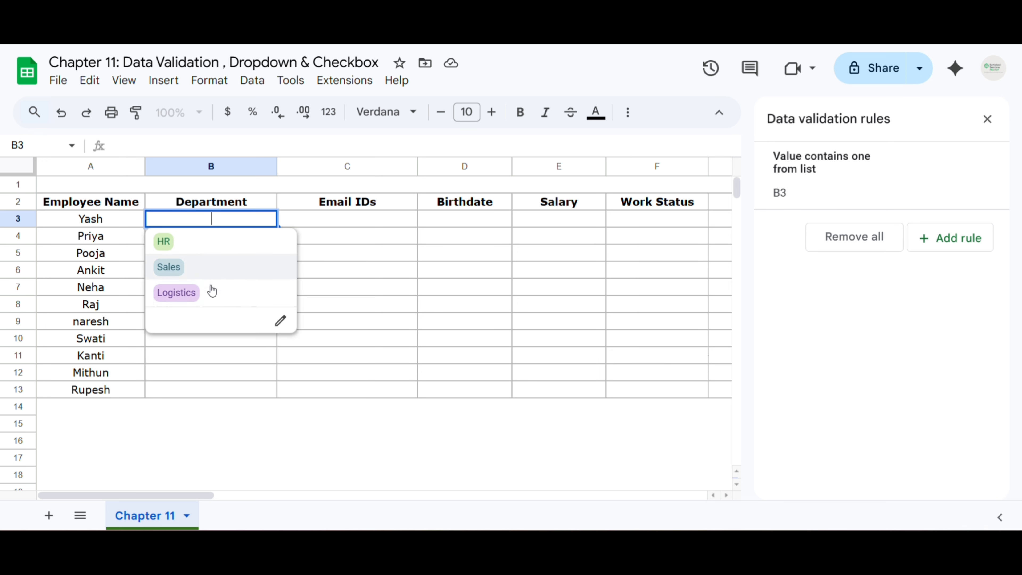
click(218, 245)
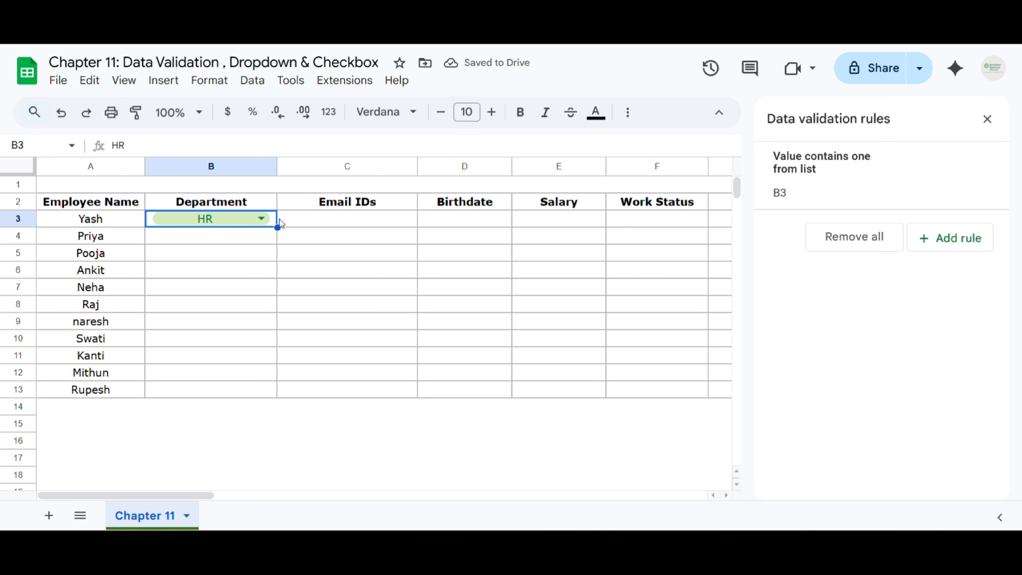
Open the Department dropdown in cell B3, go through its items and close it without changing the choice
key(Return)
key(Down)
key(Down)
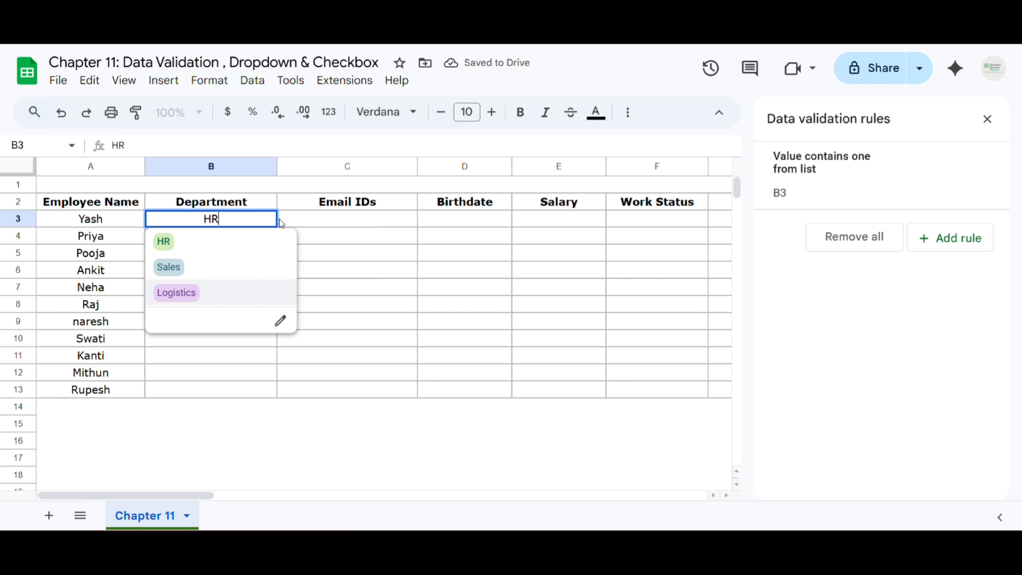
click(304, 221)
Copy cell B3 and paste only its data validation into the Department cells B4:B13
click(161, 223)
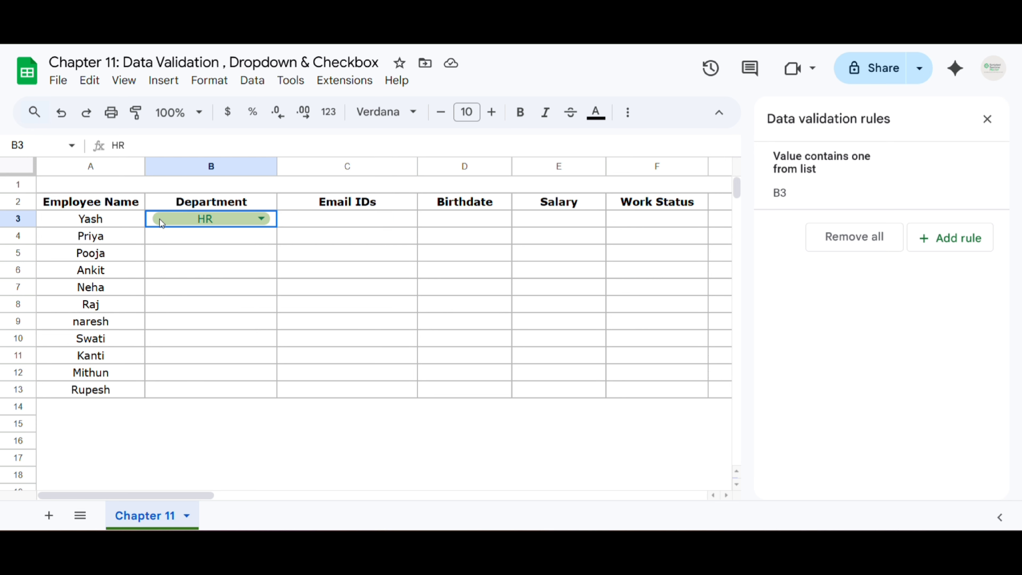
right_click(161, 223)
click(195, 149)
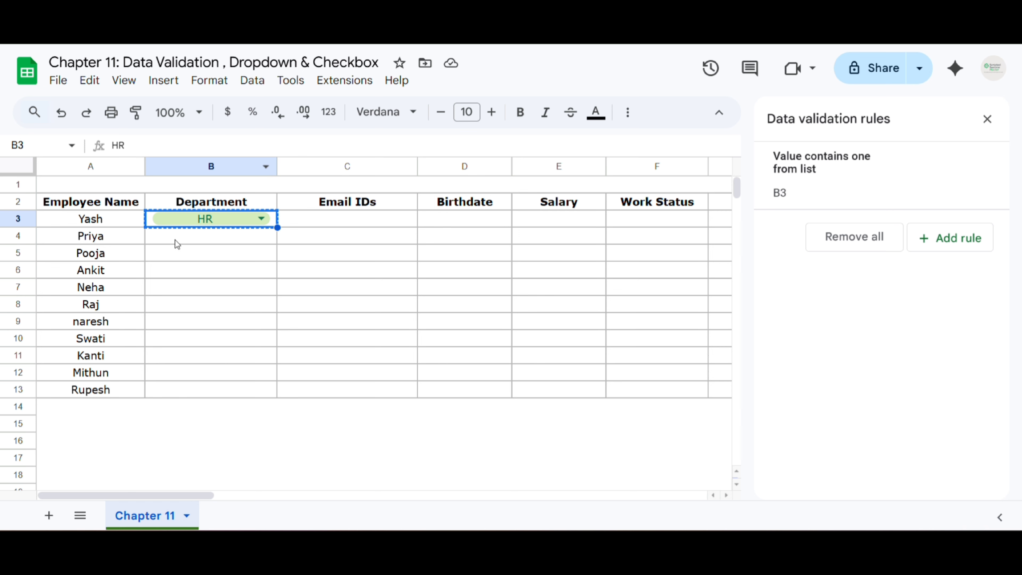
drag(176, 244, 177, 395)
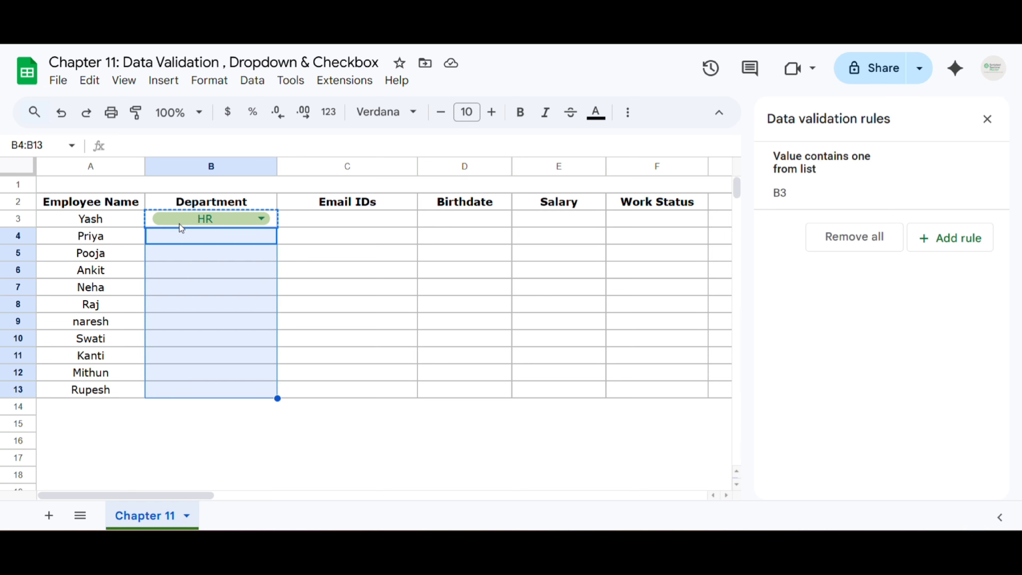
right_click(181, 240)
mouse_move(283, 200)
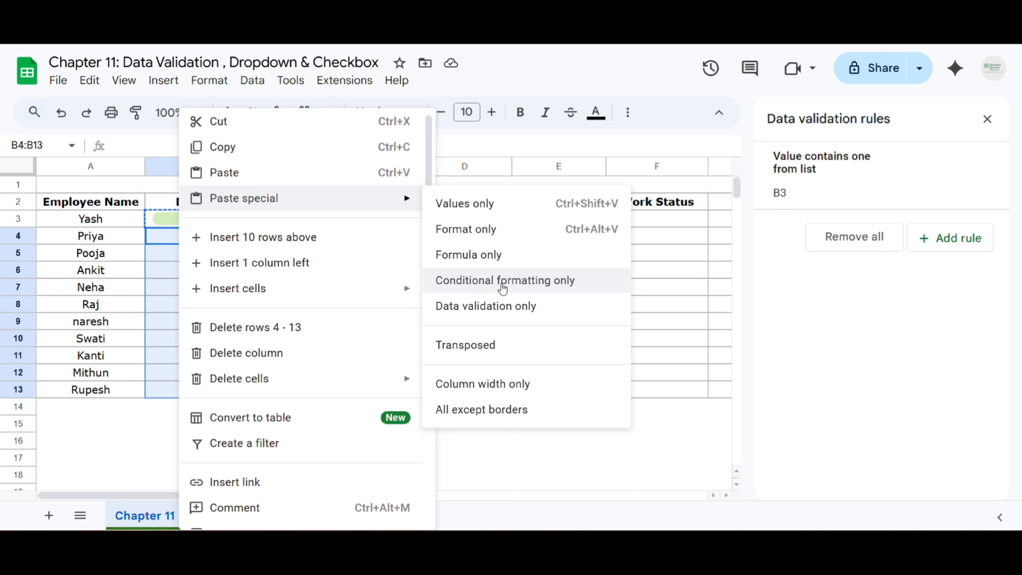
click(474, 313)
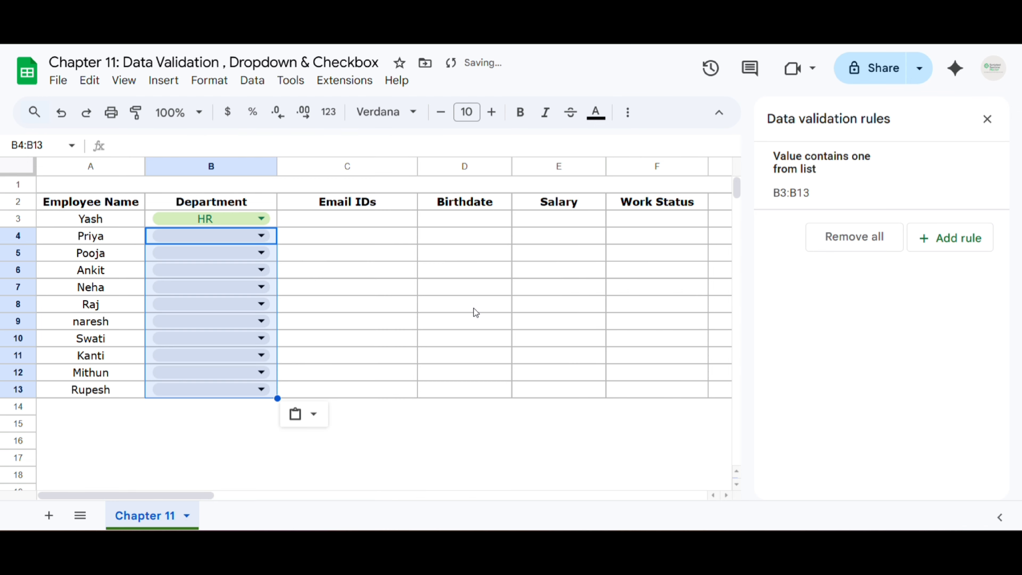
Check the dropdown items offered in Department cell B7, leaving the cell empty
click(270, 237)
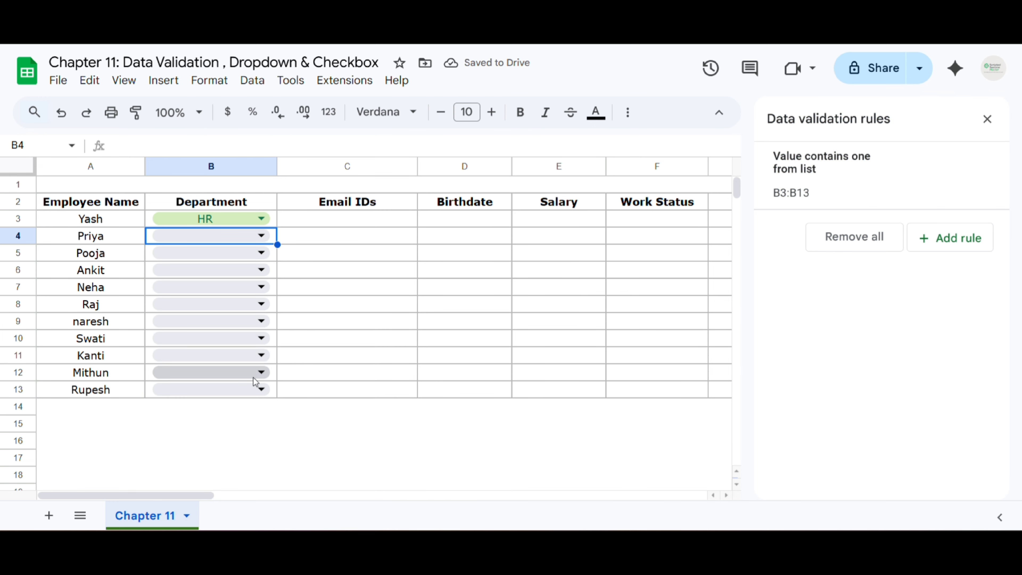
click(260, 286)
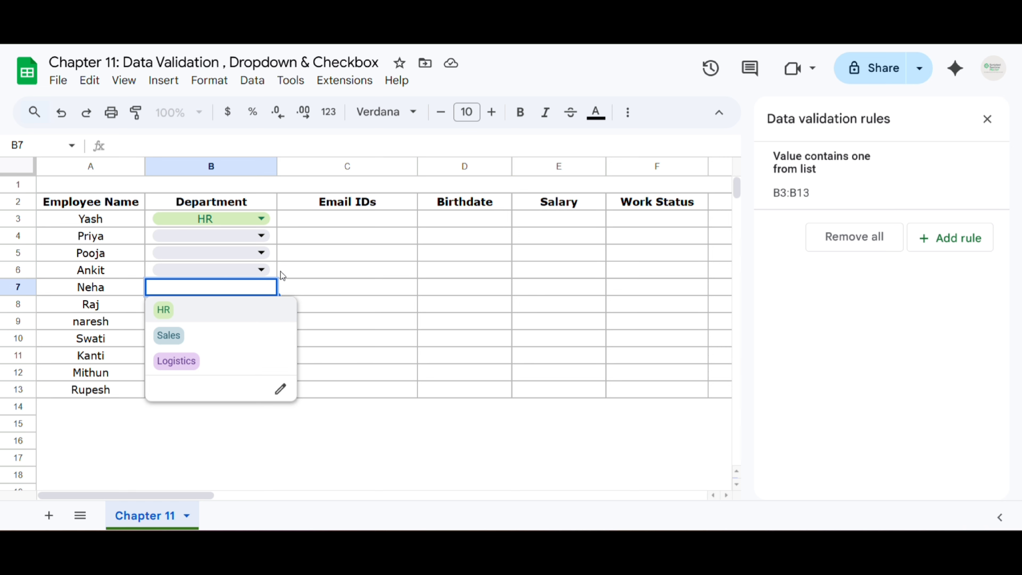
click(321, 236)
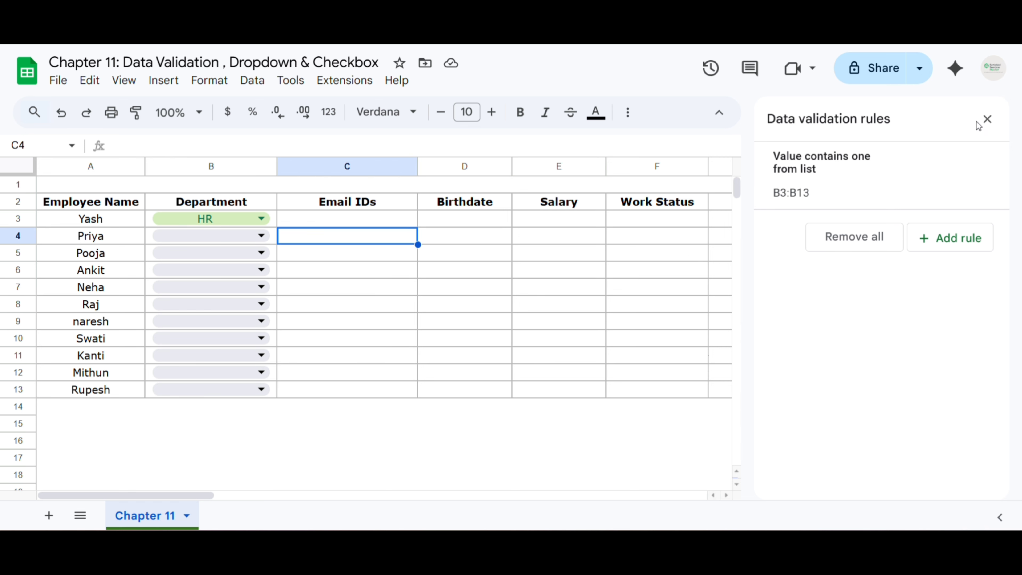
Delete the dropdown validation rule from the Department cells B3:B13
mouse_move(984, 156)
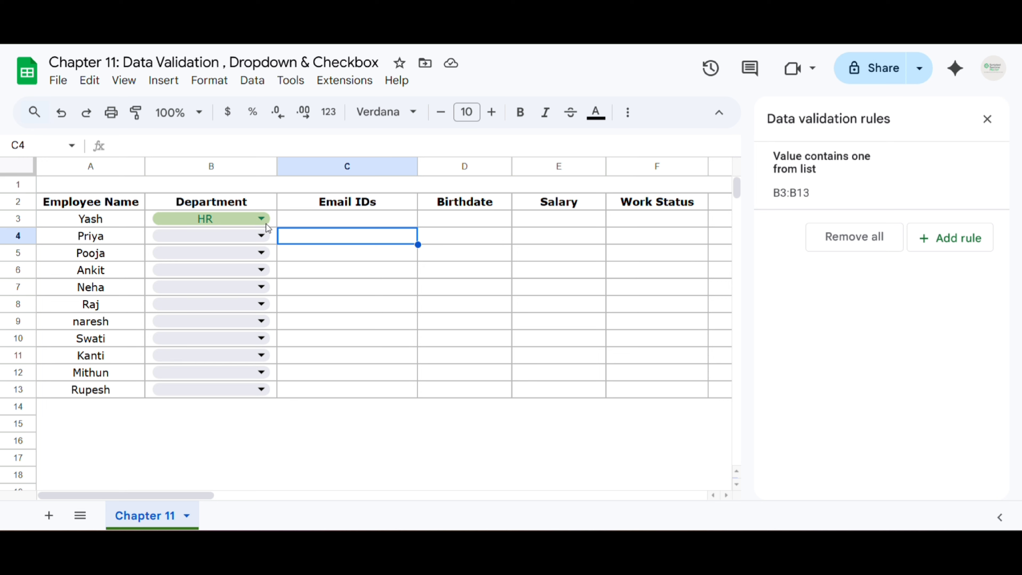
click(273, 221)
mouse_move(841, 207)
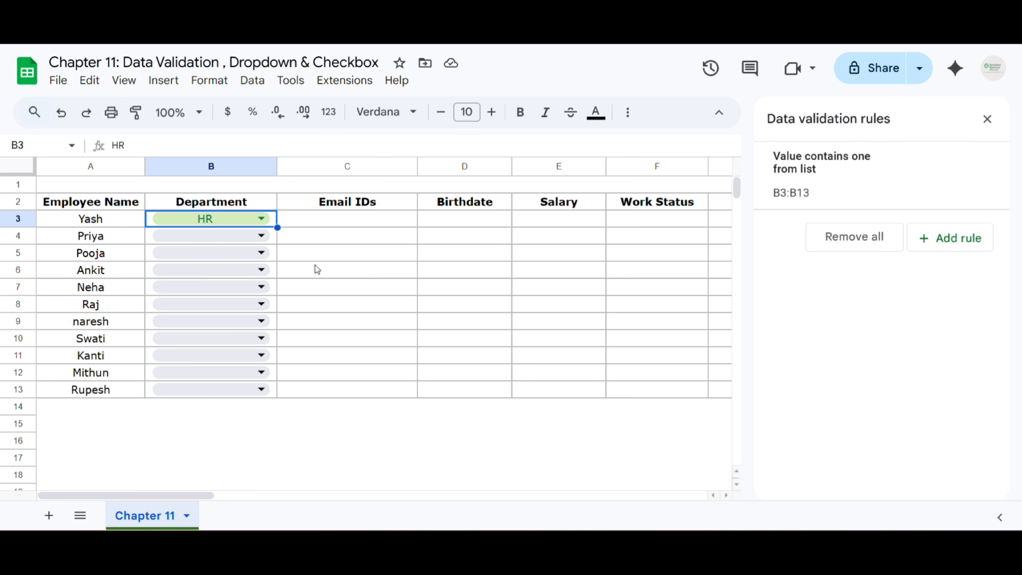
mouse_move(854, 189)
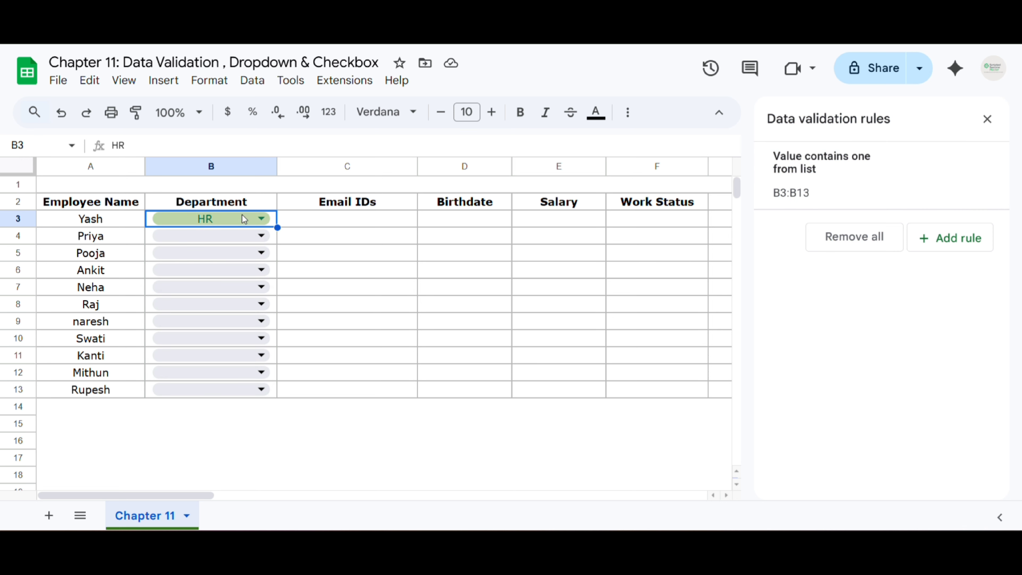
drag(277, 224, 246, 393)
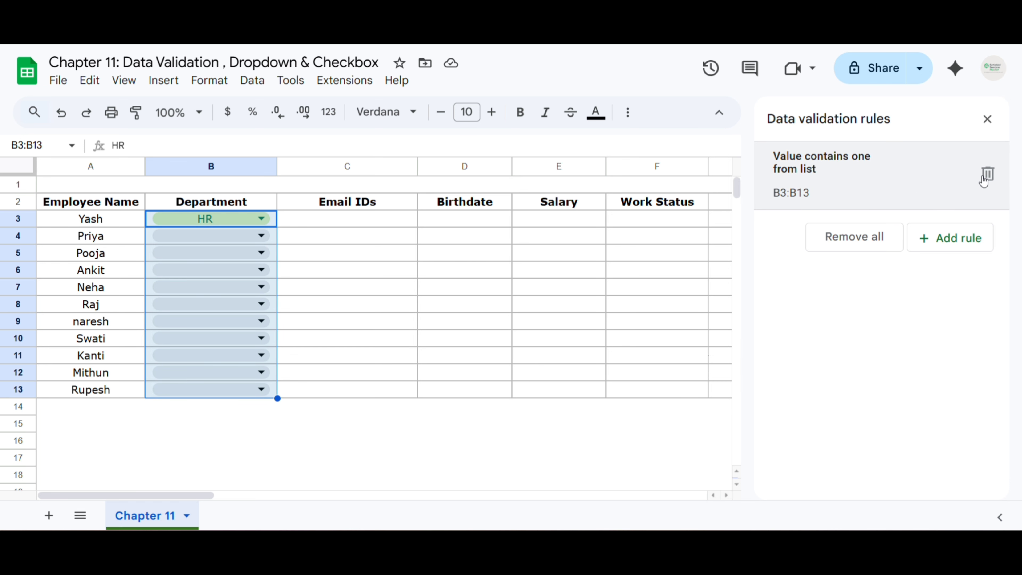
click(988, 174)
click(220, 223)
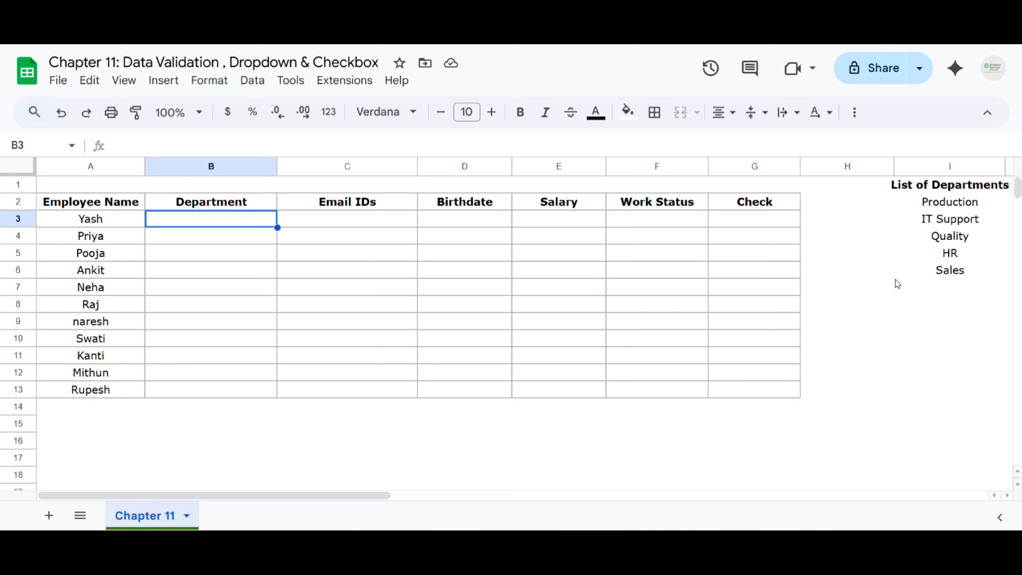
Add a data validation rule to cell B3 with the criteria Dropdown (from a range)
drag(933, 208, 928, 276)
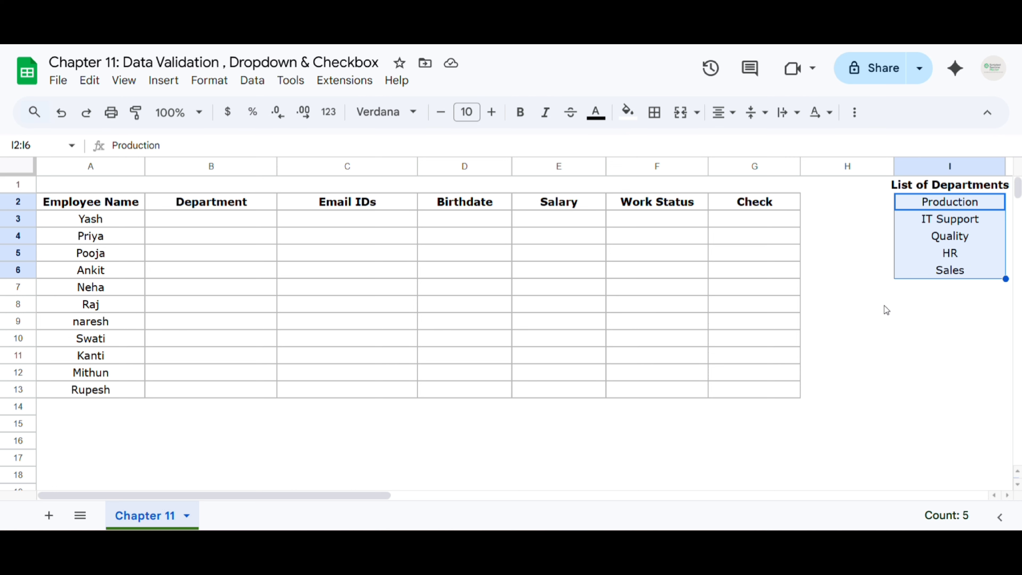
click(206, 221)
click(252, 80)
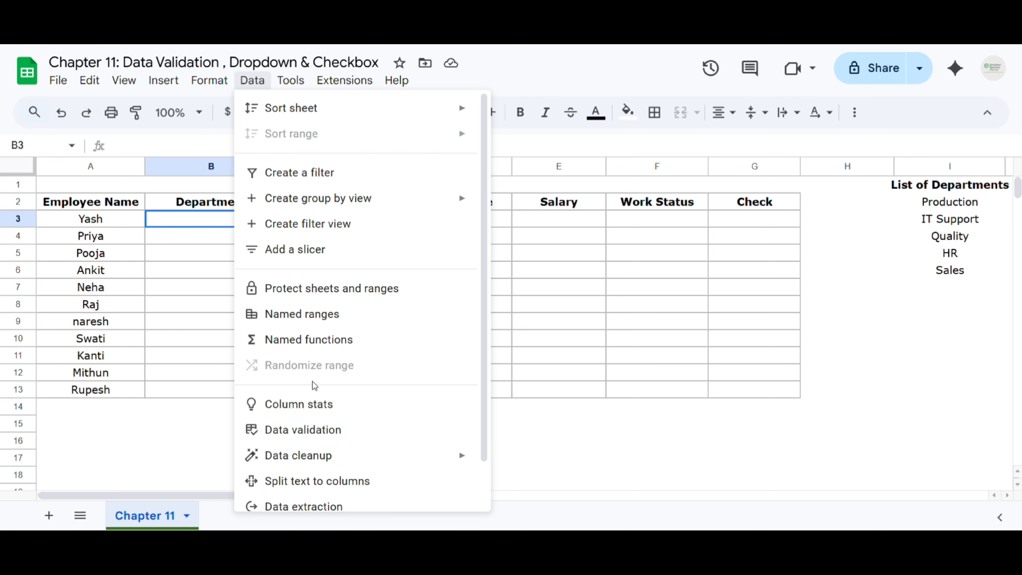
click(315, 430)
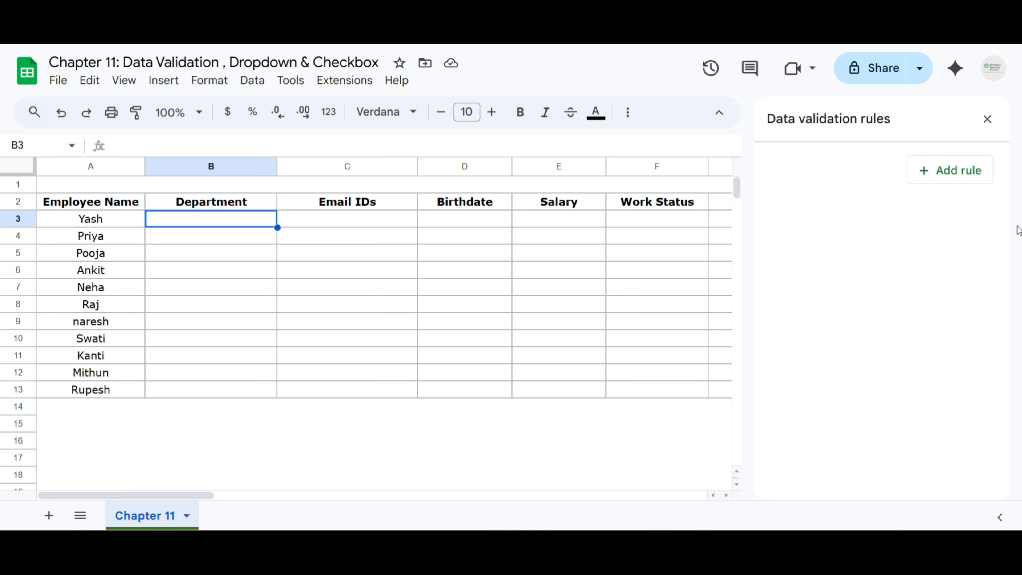
click(975, 166)
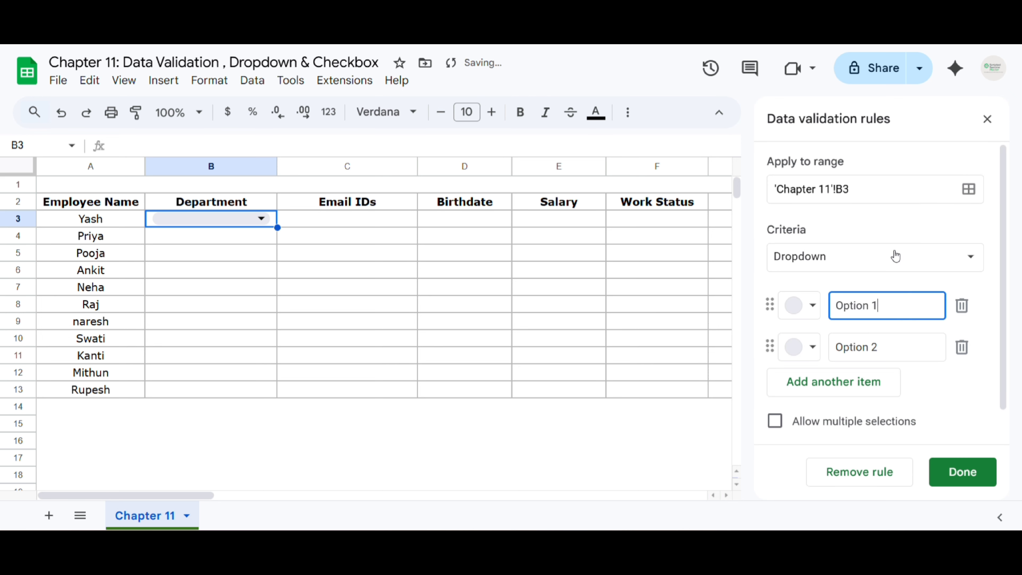
click(827, 263)
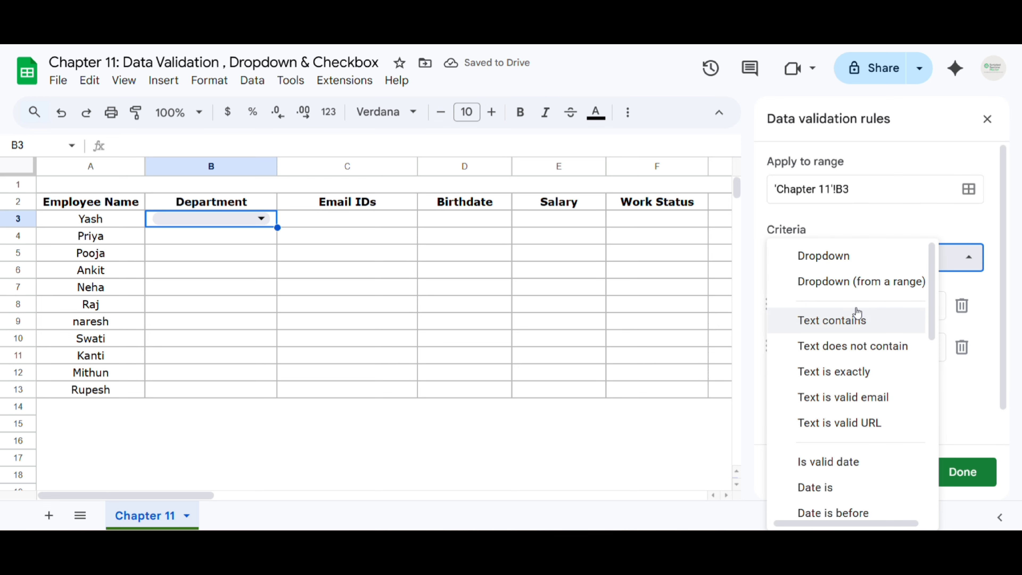
click(843, 289)
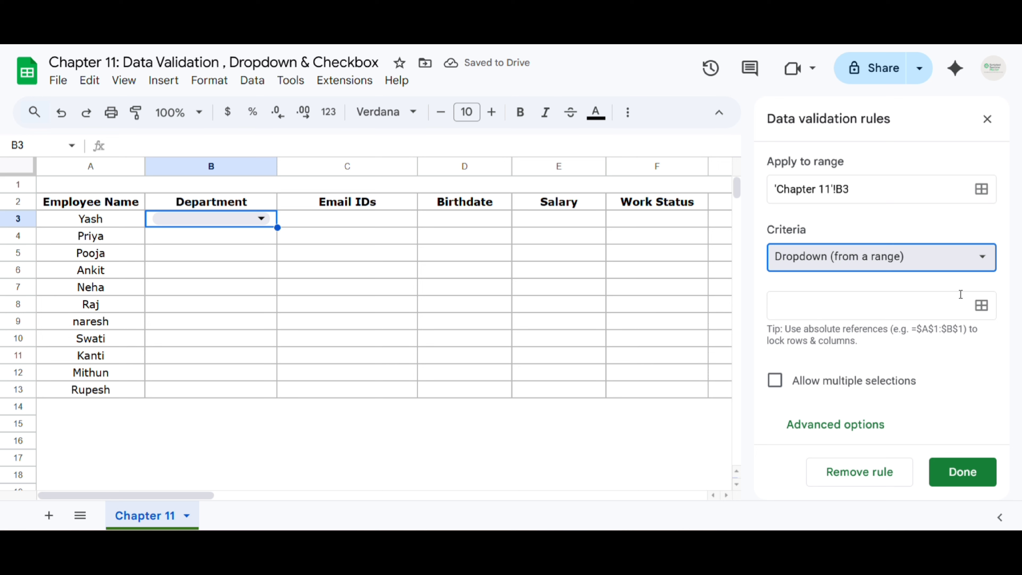
Set the source range of the B3 dropdown rule to the department list in I2:I6 and review its items
click(982, 306)
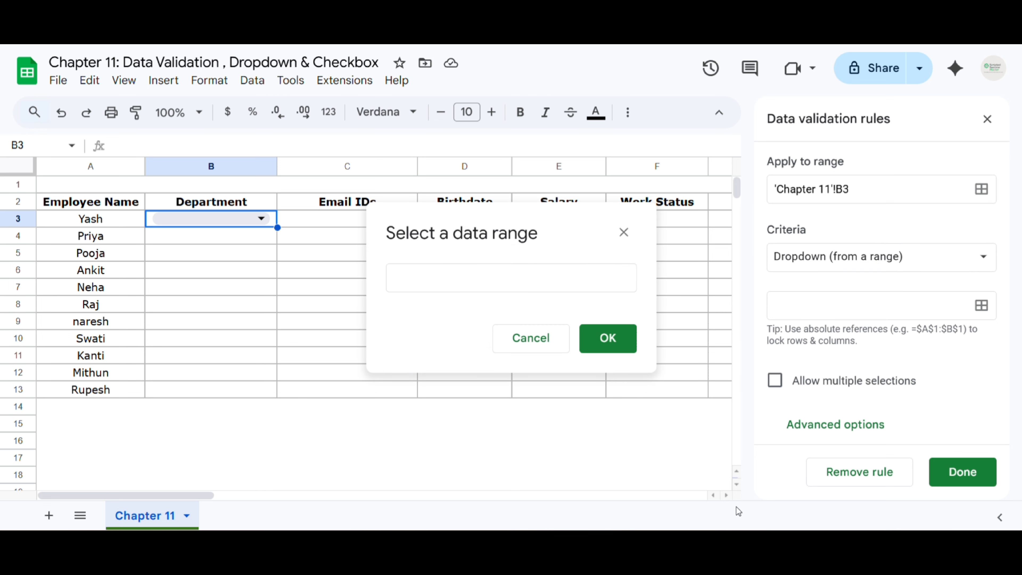
click(727, 496)
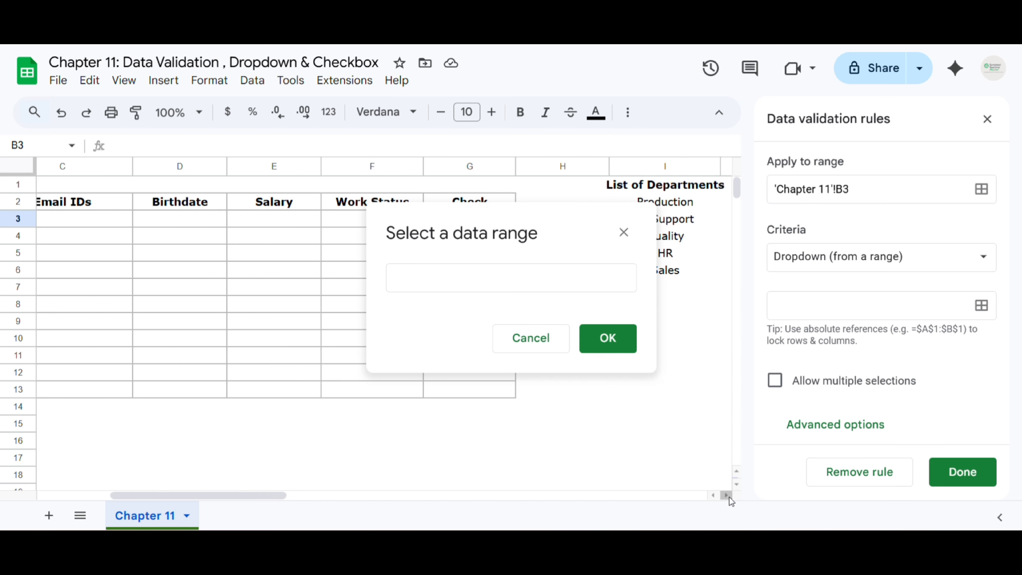
drag(669, 197, 674, 274)
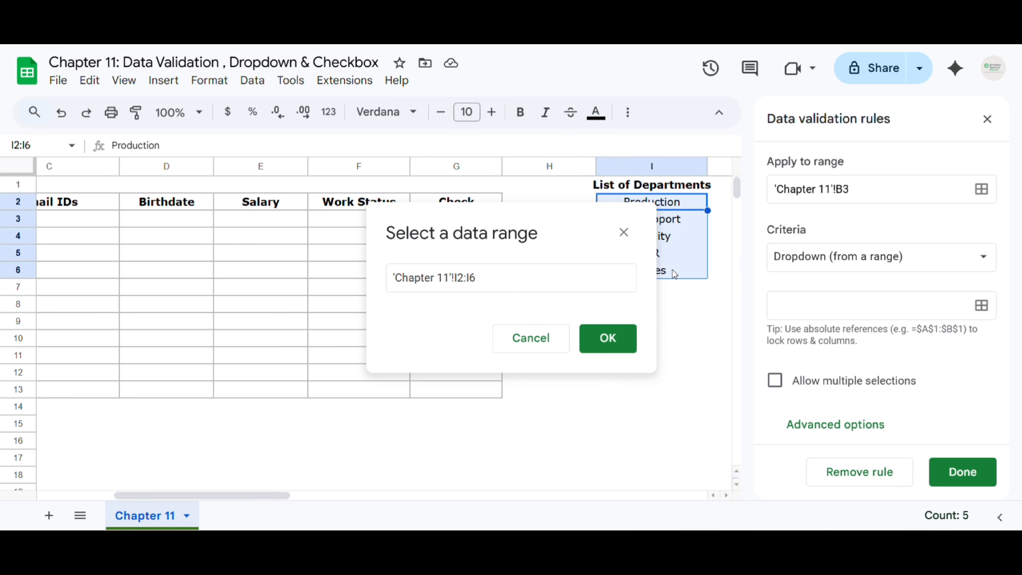
click(606, 339)
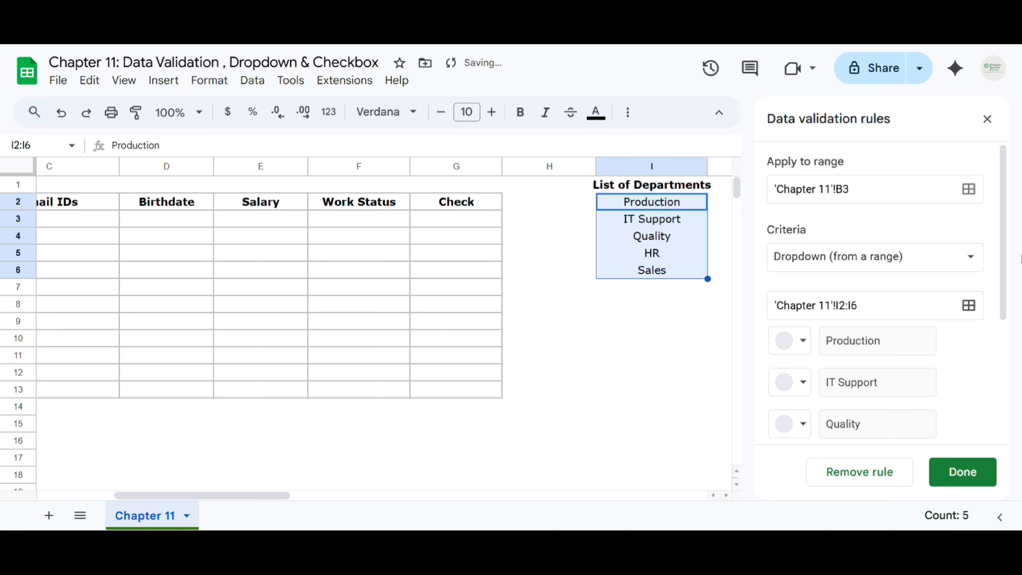
drag(1012, 266, 1008, 348)
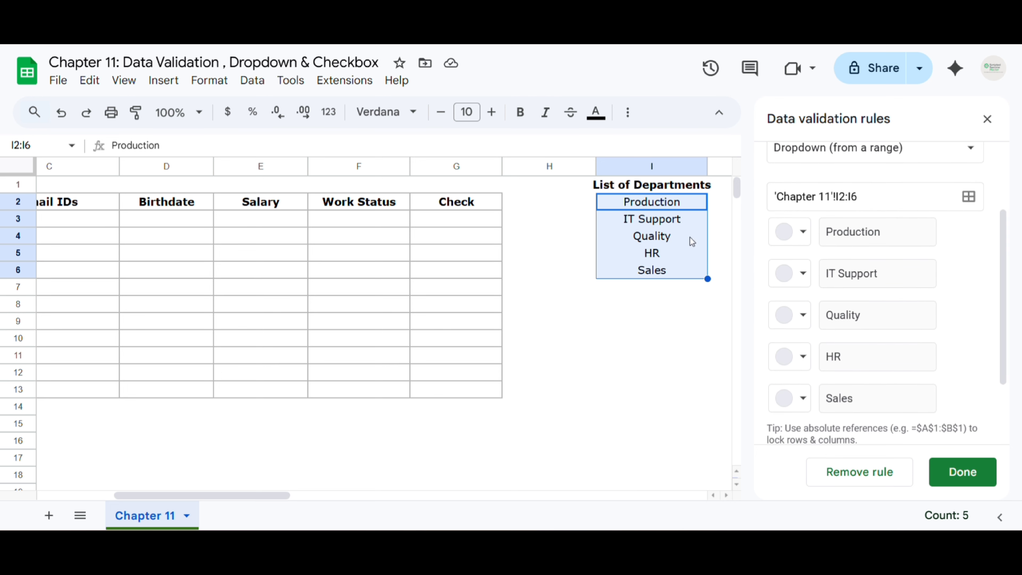
Set the source range of the B3 dropdown rule to I2:I7, including the blank cell below the department list
click(860, 198)
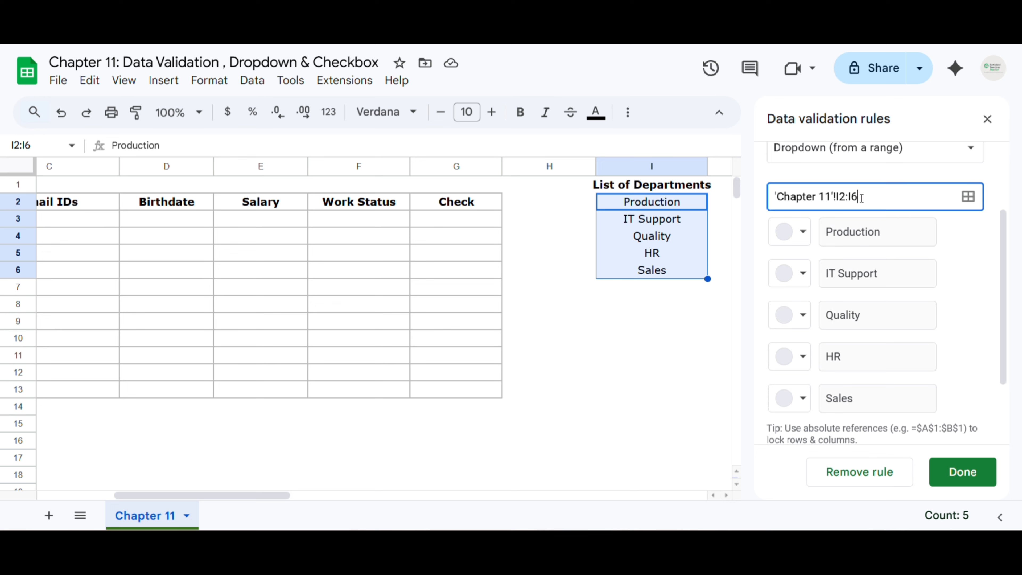
key(BackSpace)
click(657, 288)
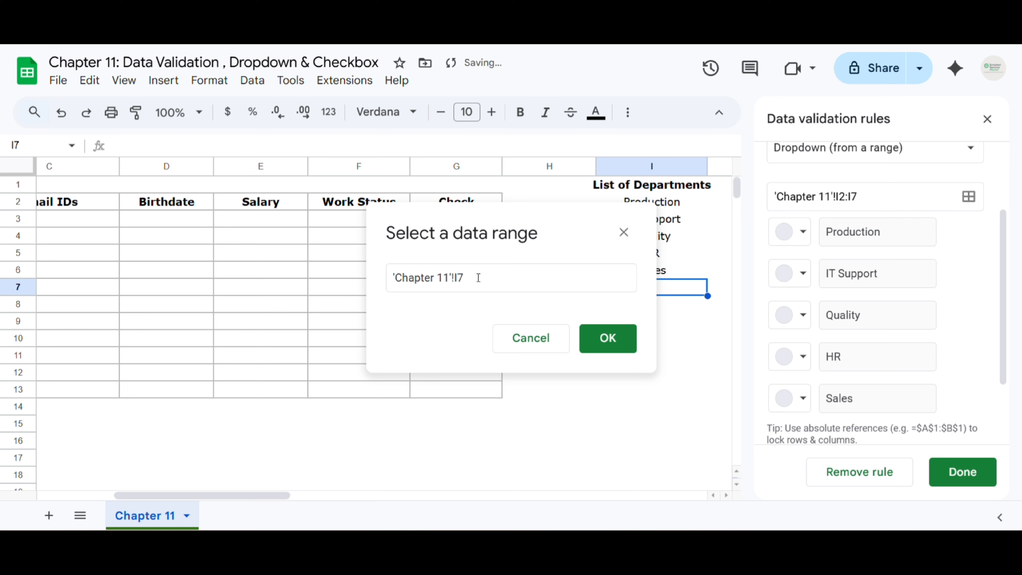
click(615, 346)
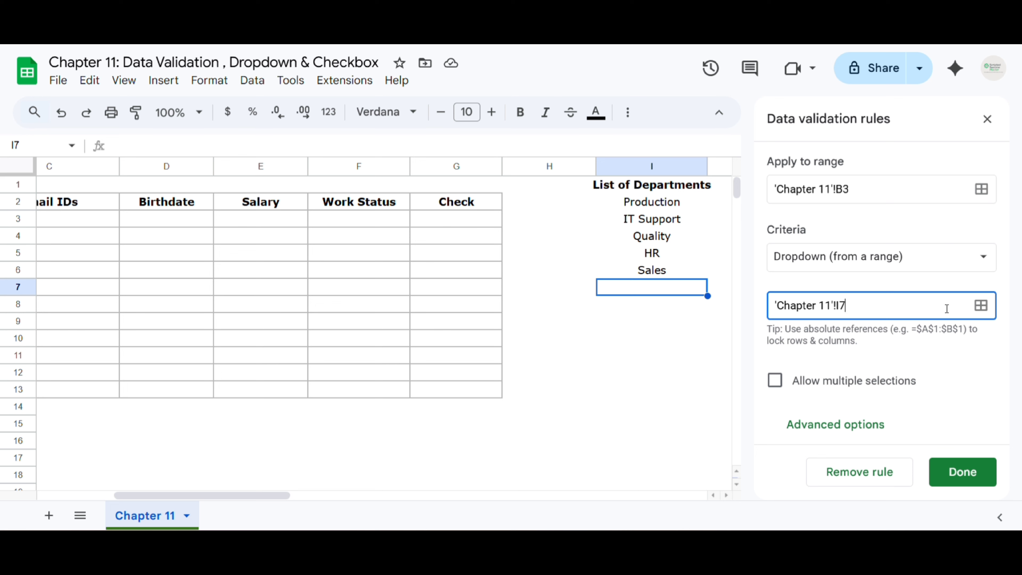
click(980, 305)
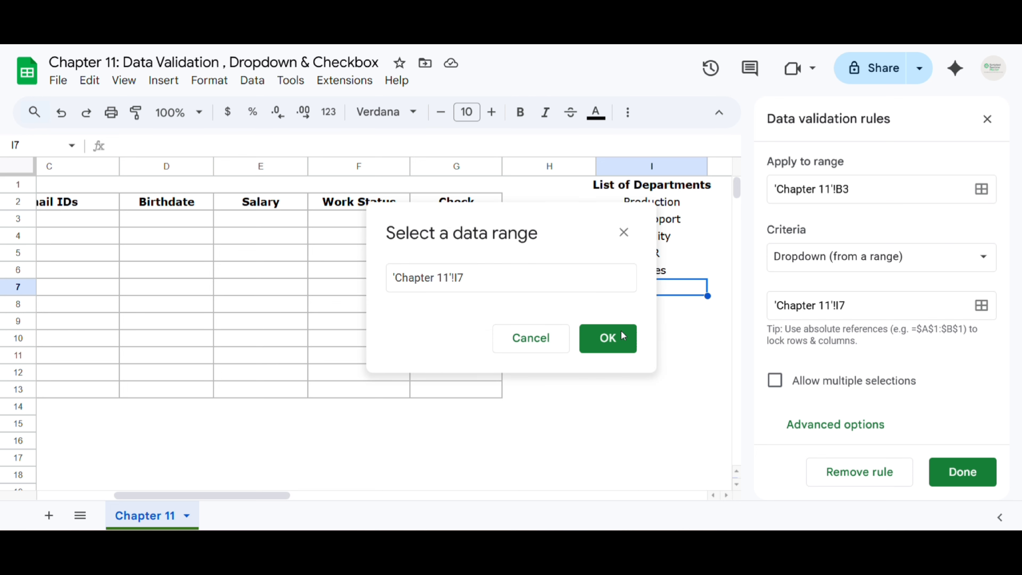
drag(697, 208, 689, 285)
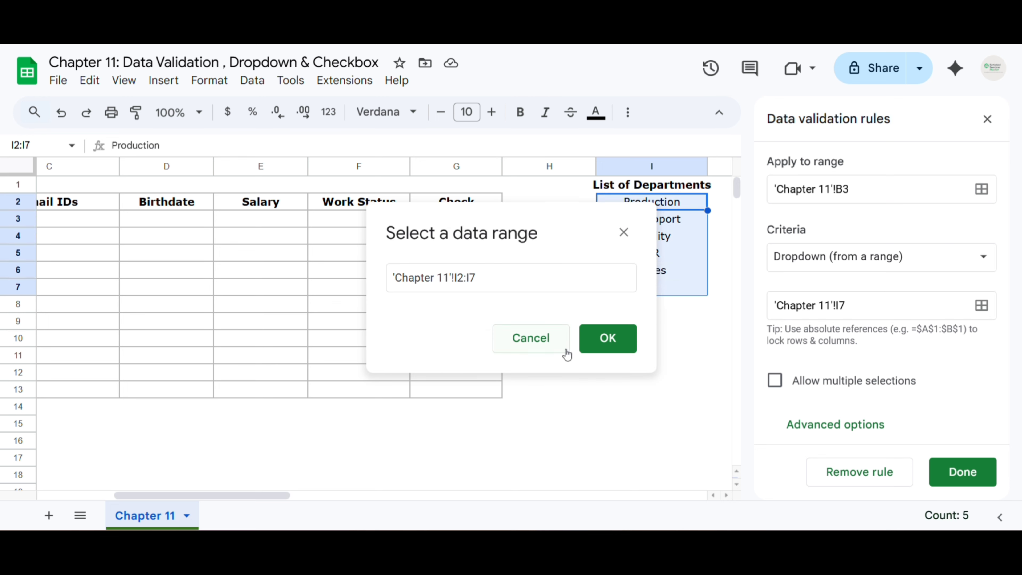
click(598, 339)
Turn on help text for a selected cell in the advanced options of the B3 dropdown rule
scroll(1007, 281, down, 1)
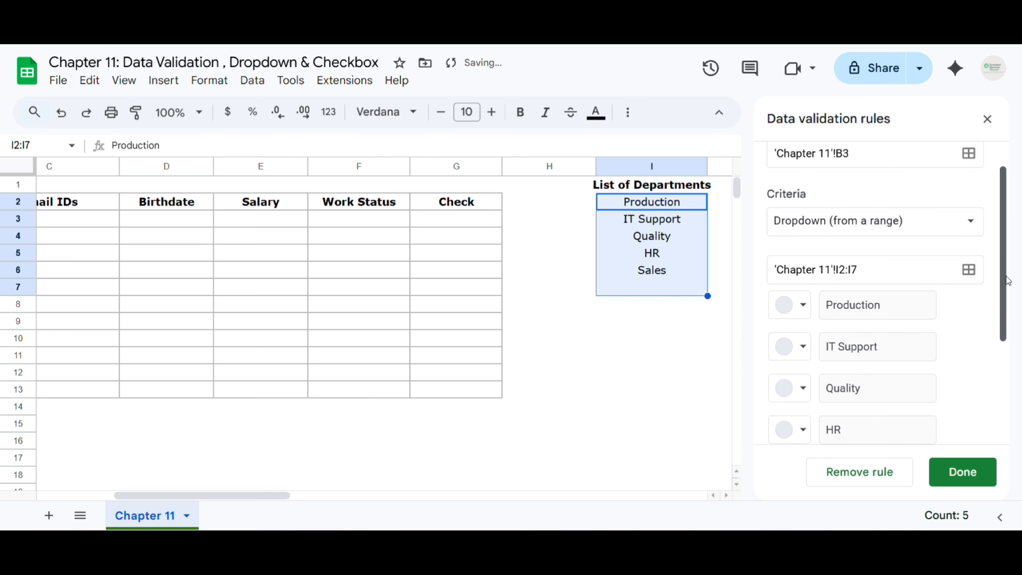
scroll(1007, 281, down, 5)
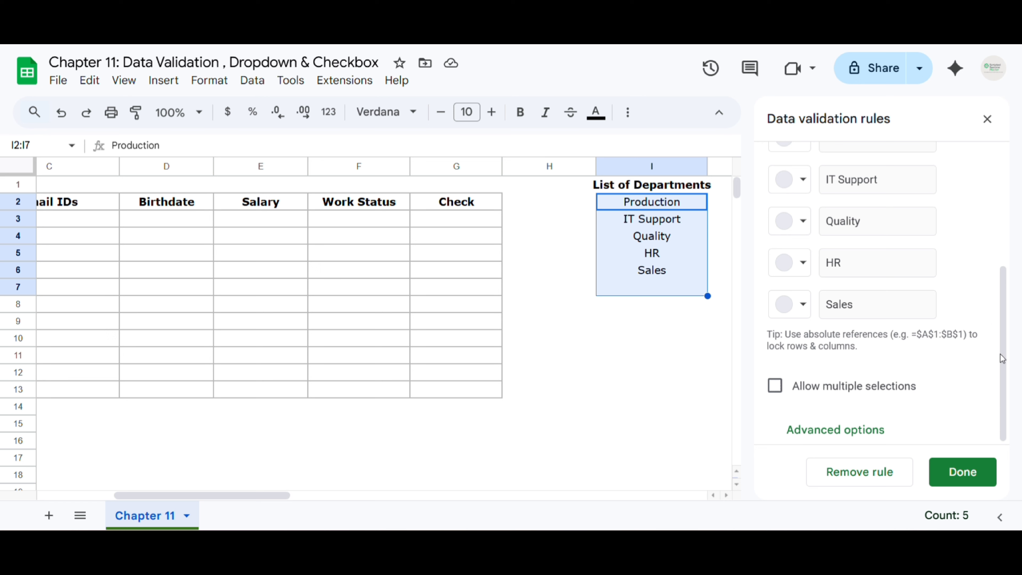
click(847, 429)
scroll(996, 300, down, 5)
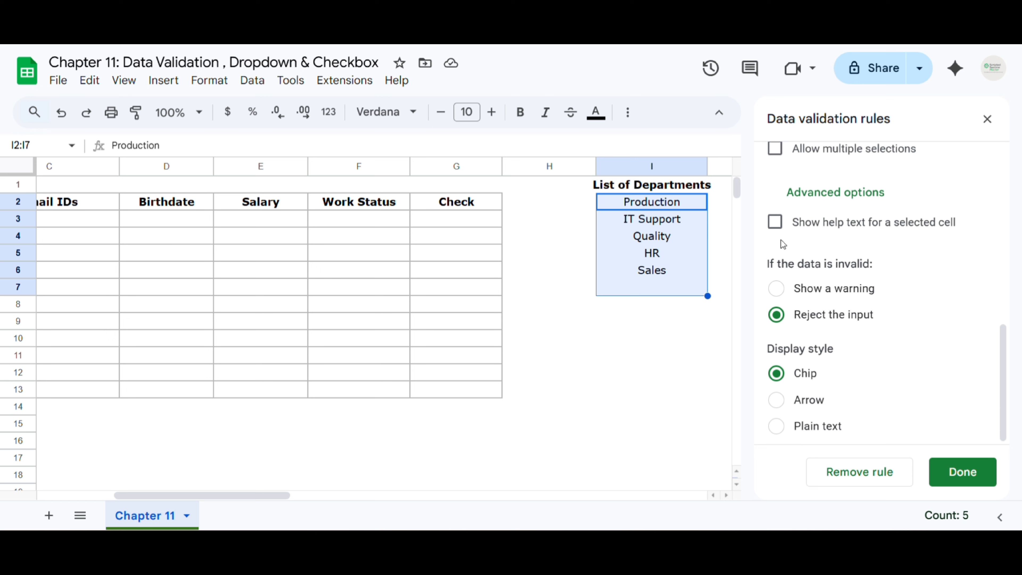
click(775, 224)
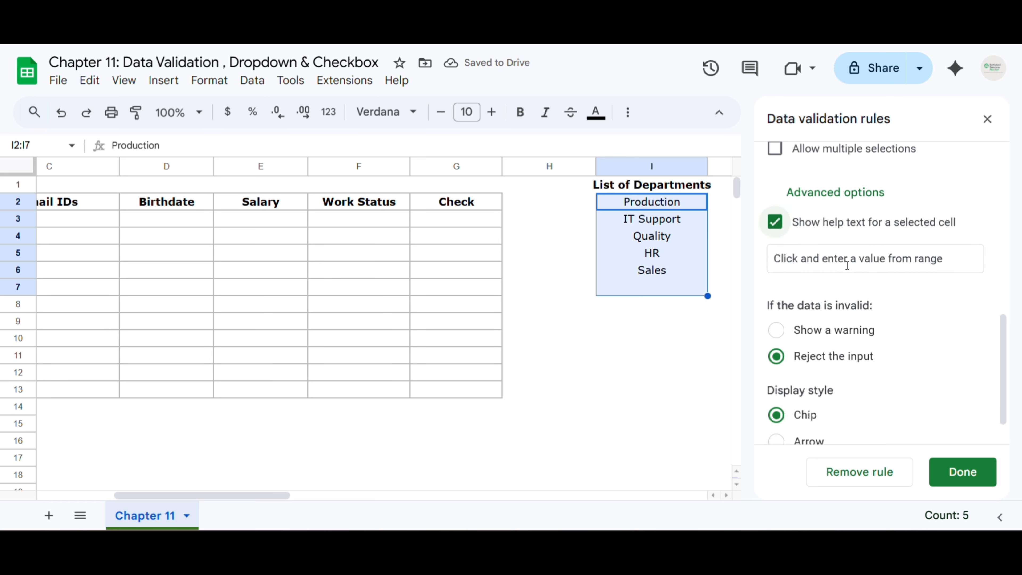
Set the B3 rule's help text to "Select from Dropdown only" and save the rule
click(862, 263)
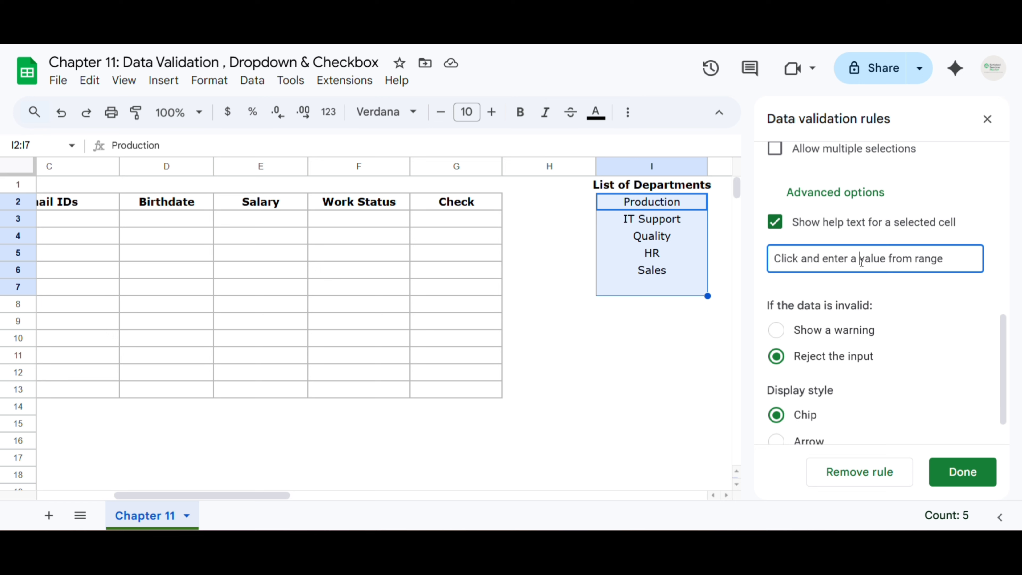
text(Sele)
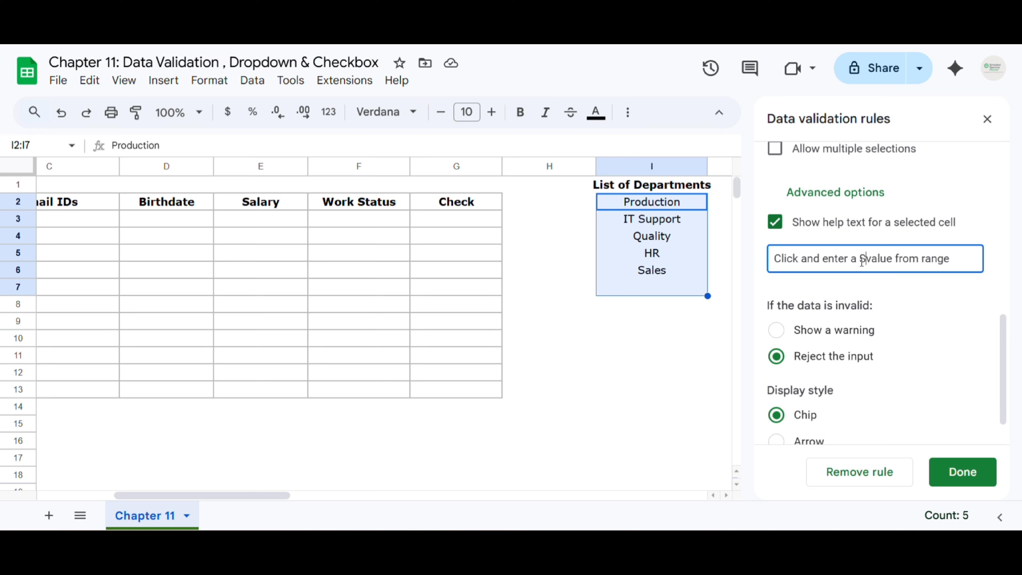
text(ct only)
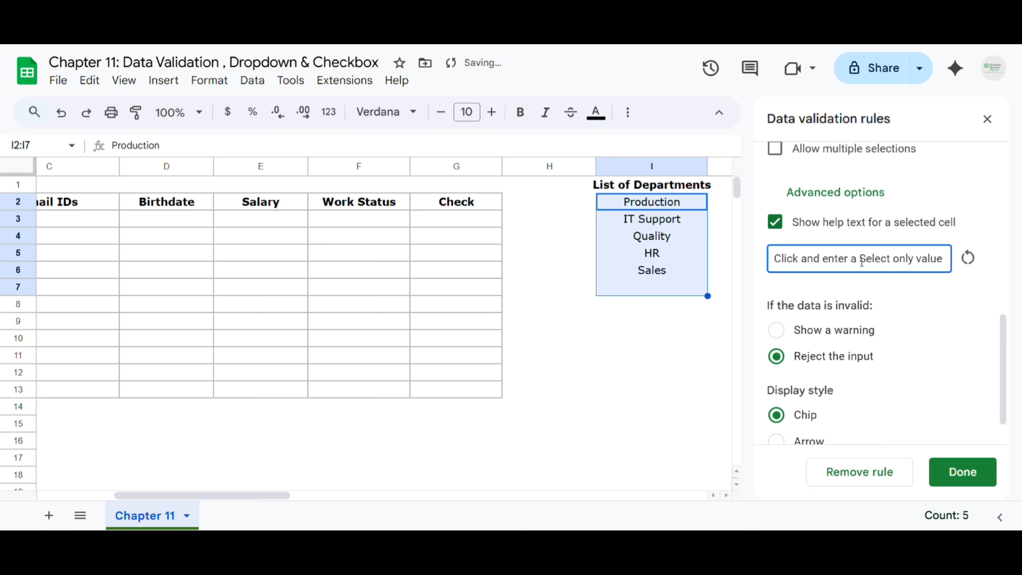
key(ctrl+a)
key(BackSpace)
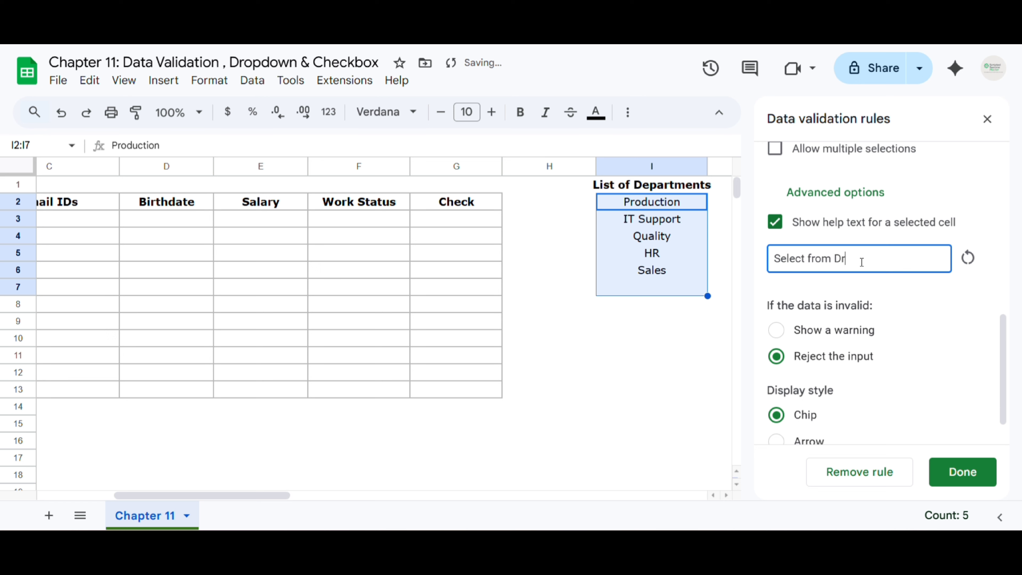
text(Select from Dropdown only)
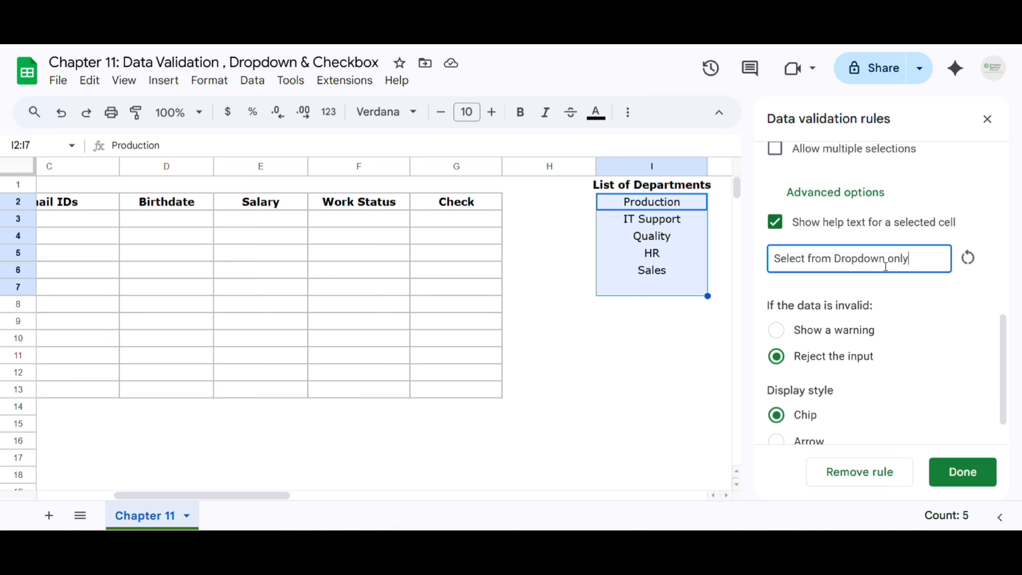
click(1003, 334)
drag(1002, 334, 1005, 380)
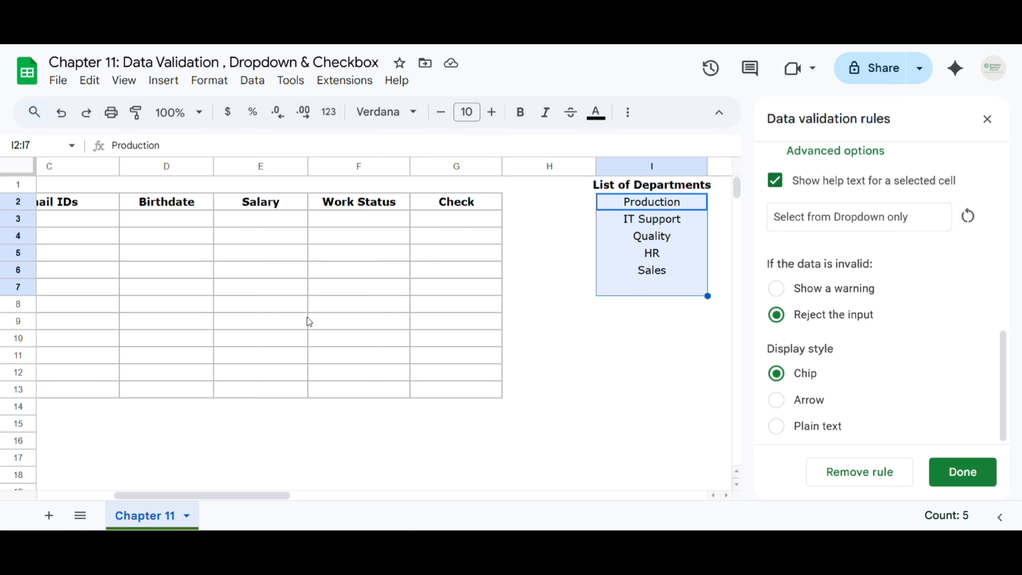
click(947, 473)
click(278, 276)
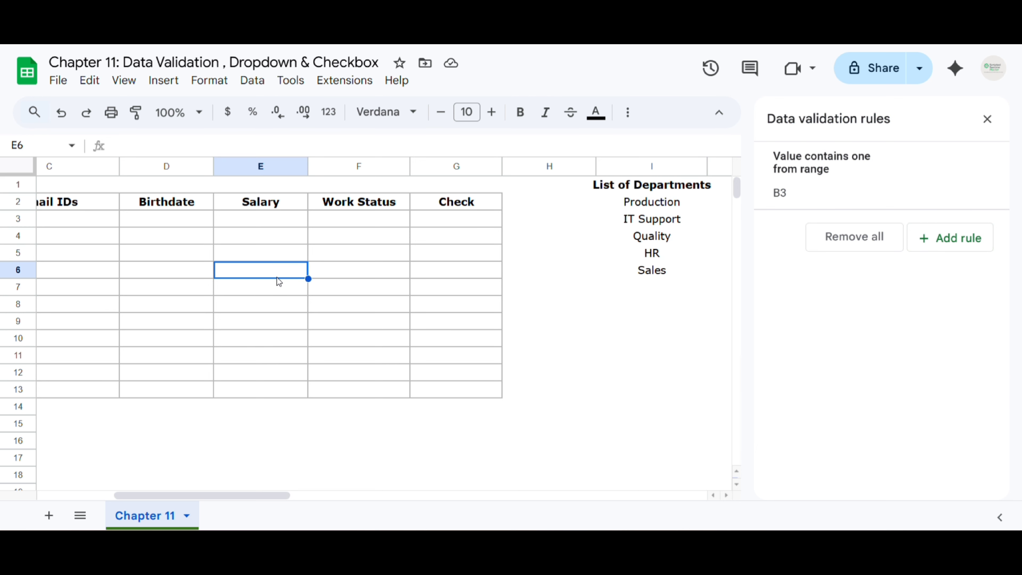
Check the items offered by the Department dropdown in cell B3 without choosing one
drag(221, 495, 148, 470)
click(262, 219)
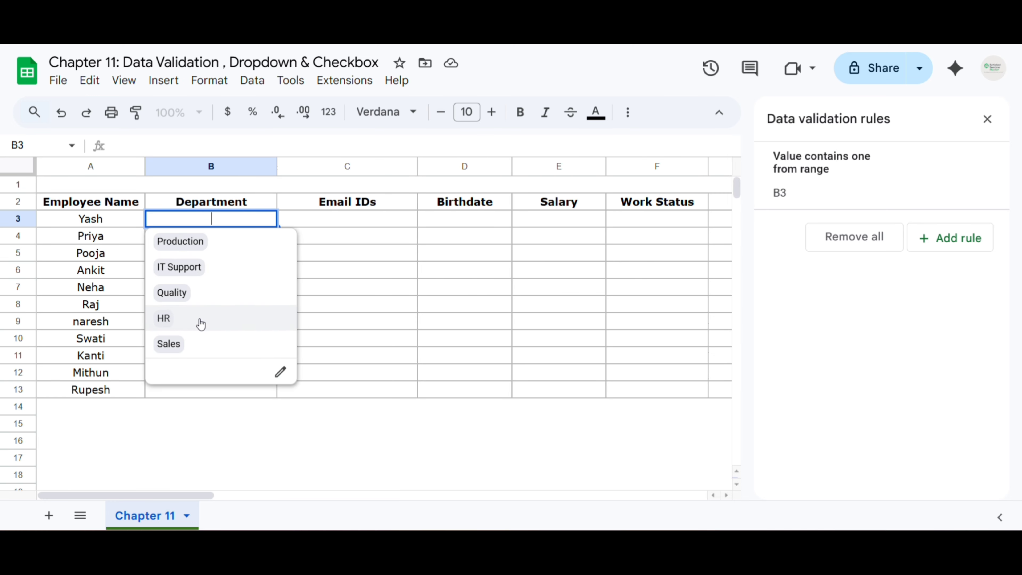
click(344, 226)
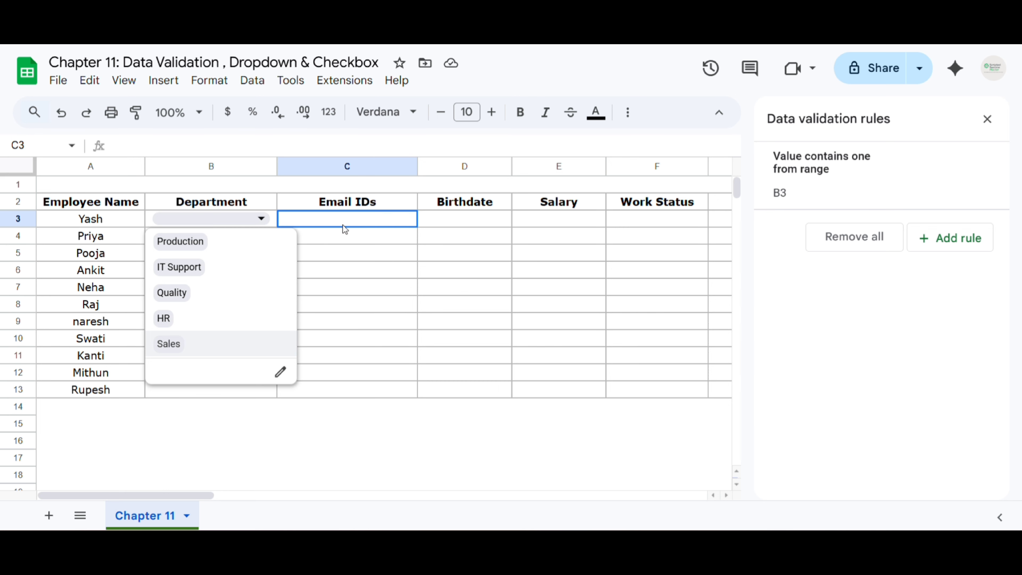
Add Logistic to the List of Departments in cell I7
drag(206, 495, 339, 495)
click(460, 286)
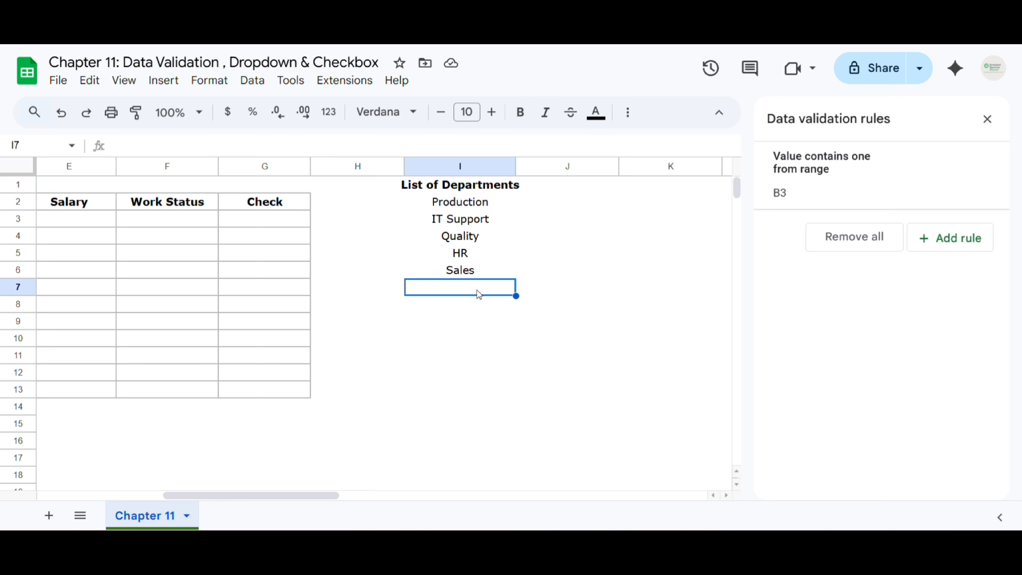
text(Logisti)
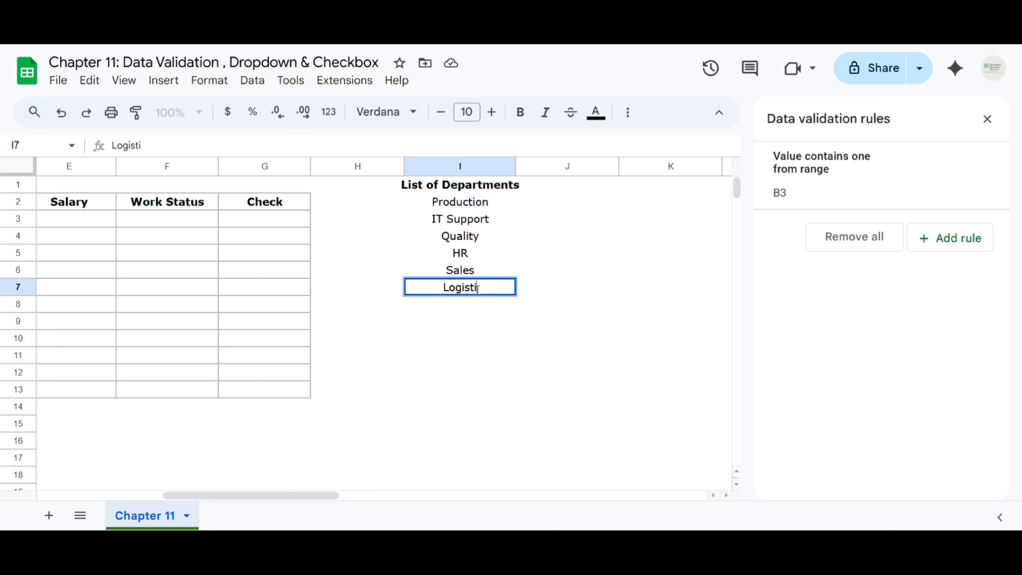
text(c)
key(Return)
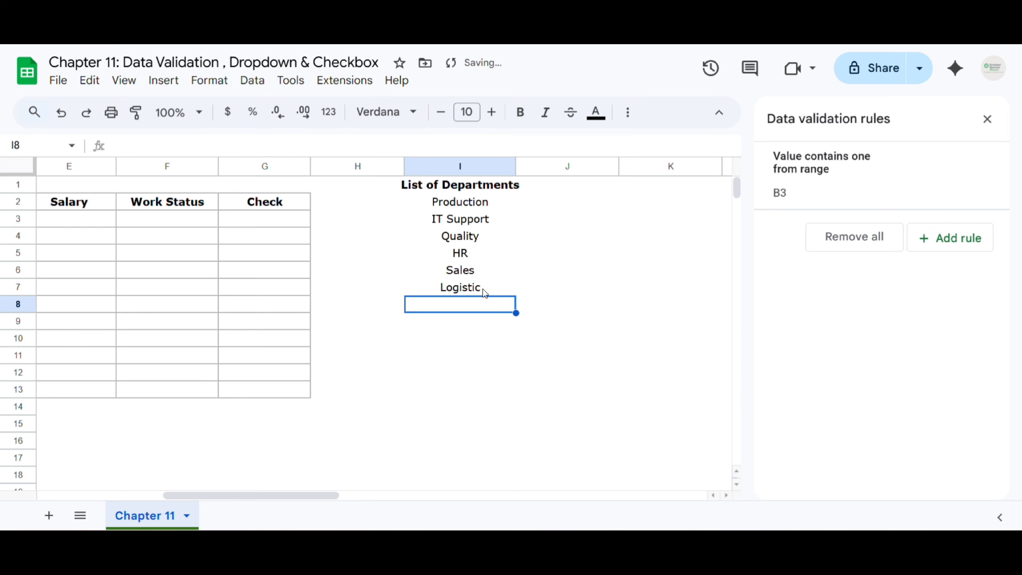
Check whether the B3 dropdown offers the newly added Logistic department, leaving the cell empty
drag(302, 502, 165, 503)
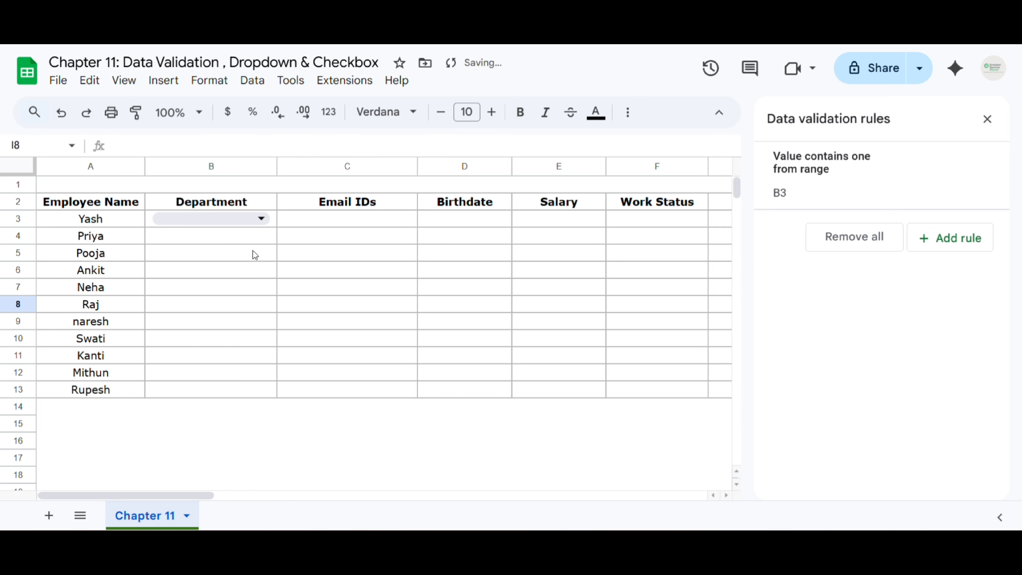
click(265, 222)
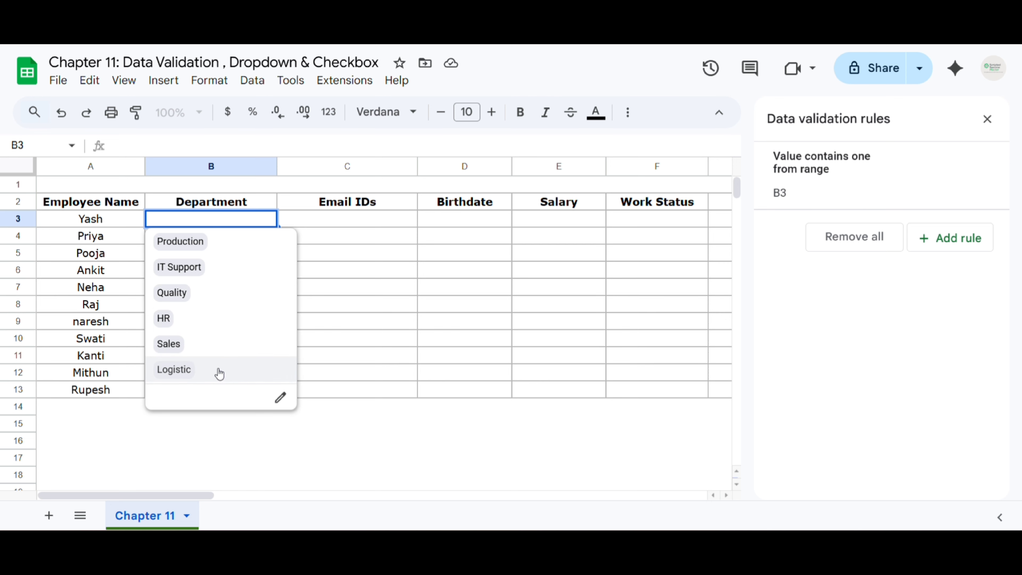
click(359, 276)
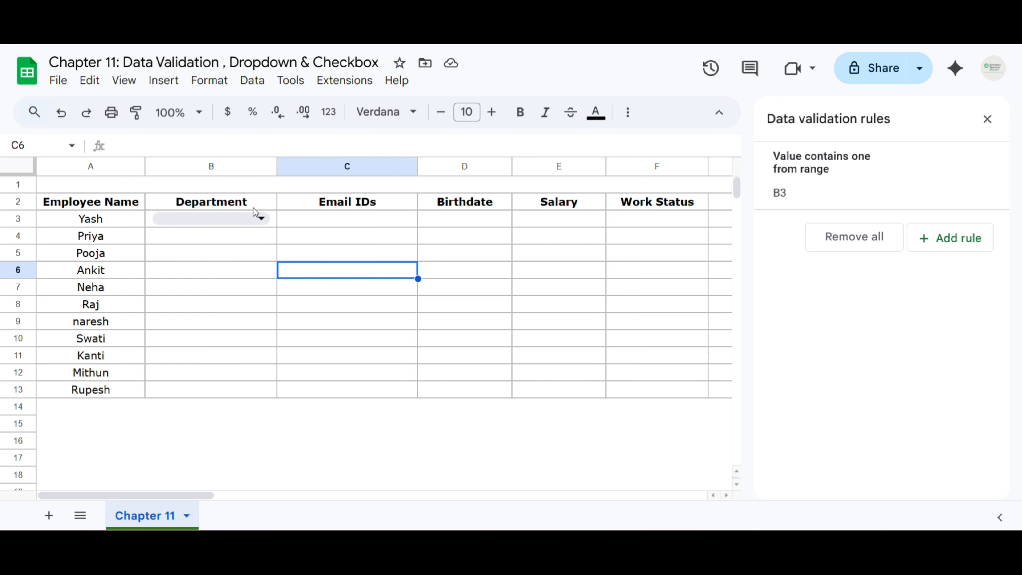
Copy the B3 dropdown down the Department column to cell B13
click(273, 219)
double_click(273, 217)
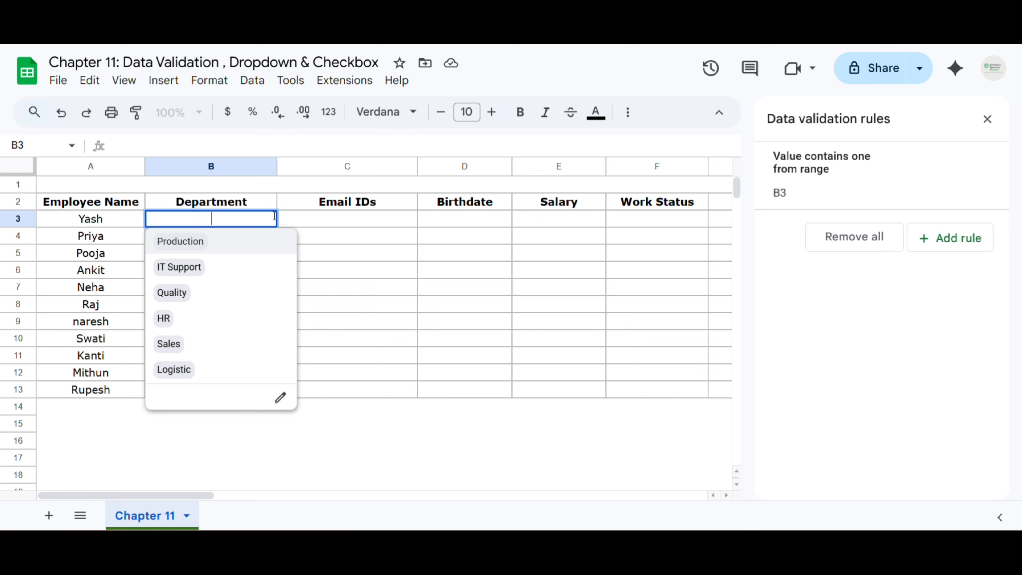
click(302, 225)
drag(274, 219, 273, 393)
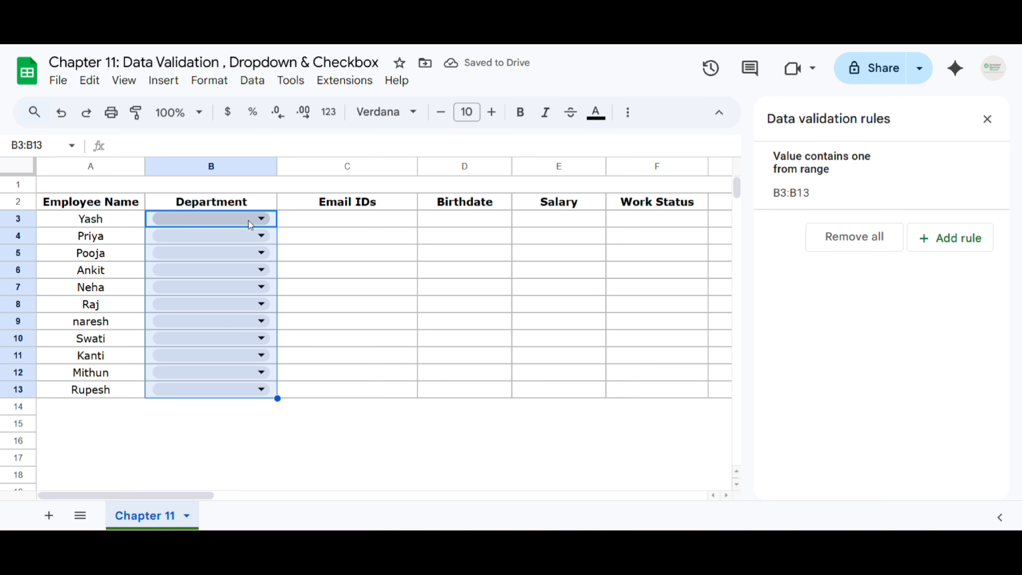
Choose HR as the department in B3 and Quality in B4 from their dropdowns
click(273, 219)
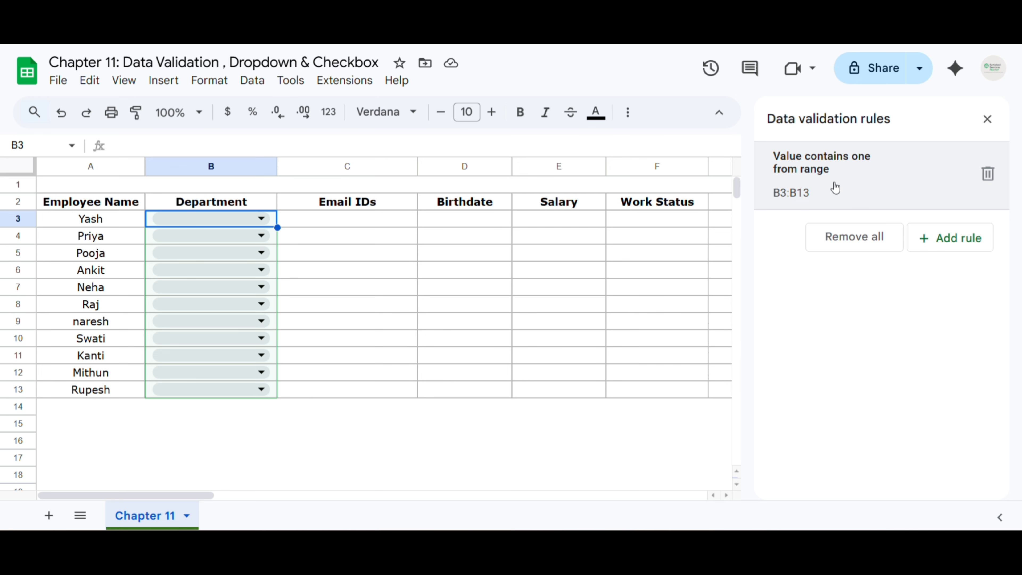
click(258, 219)
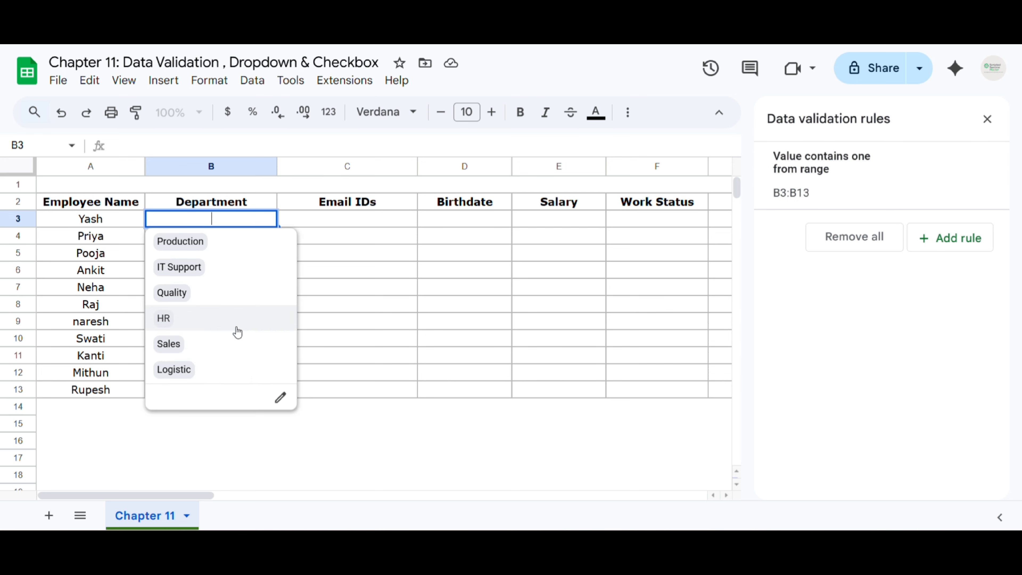
click(172, 320)
click(262, 236)
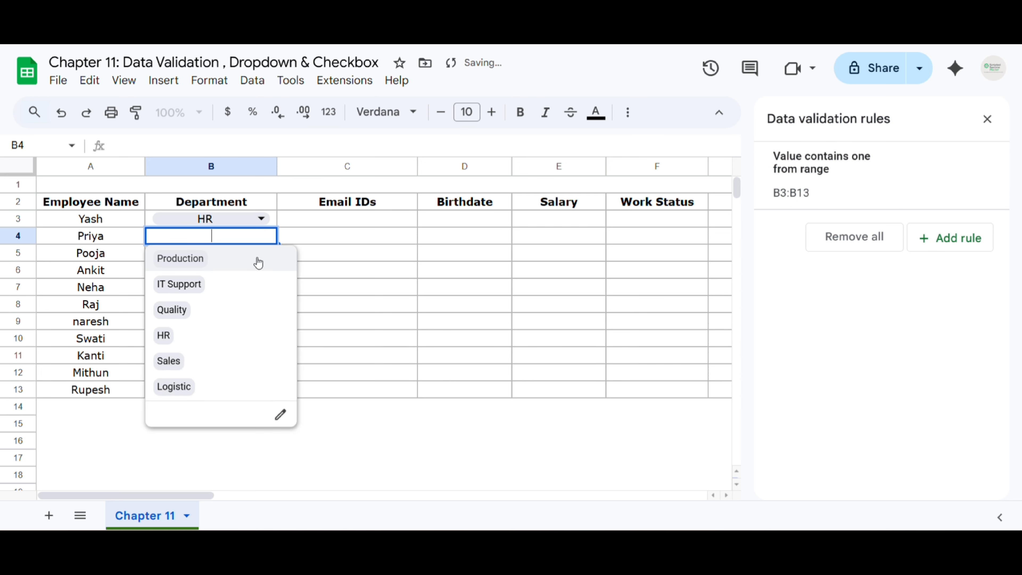
click(238, 307)
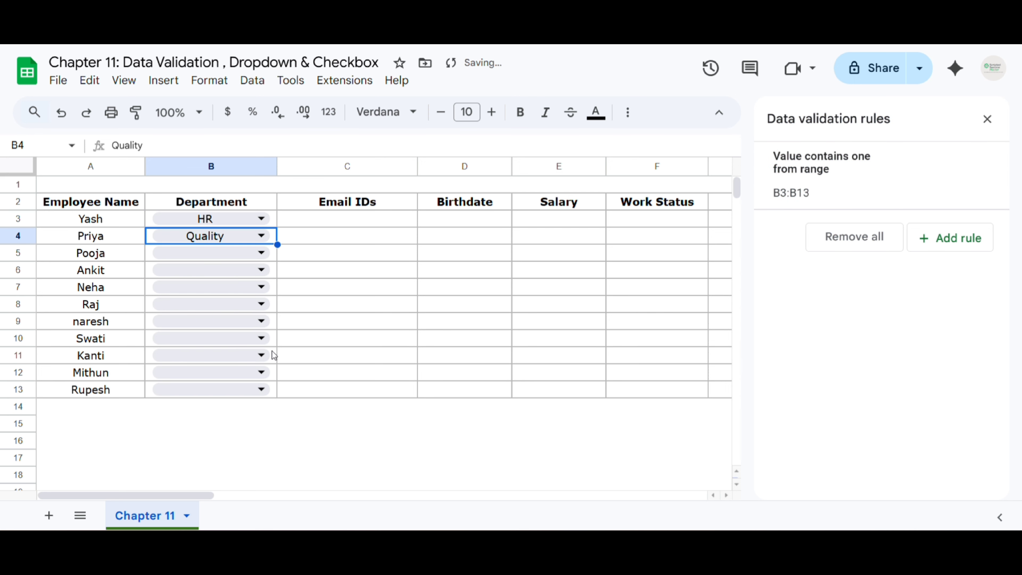
Try to enter the unlisted value "Salees" in cell B5 to test the validation, and dismiss the error
click(206, 250)
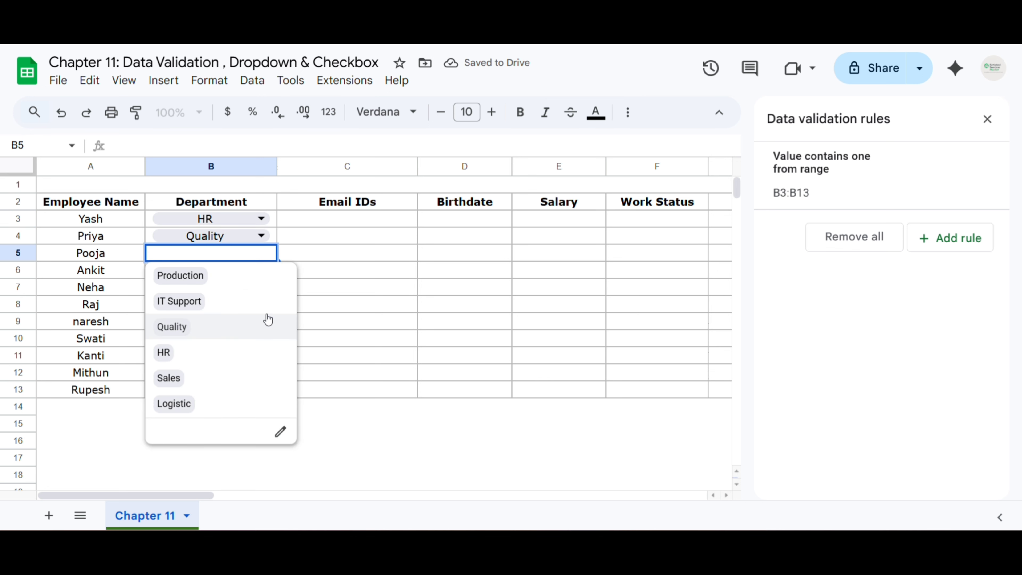
key(Escape)
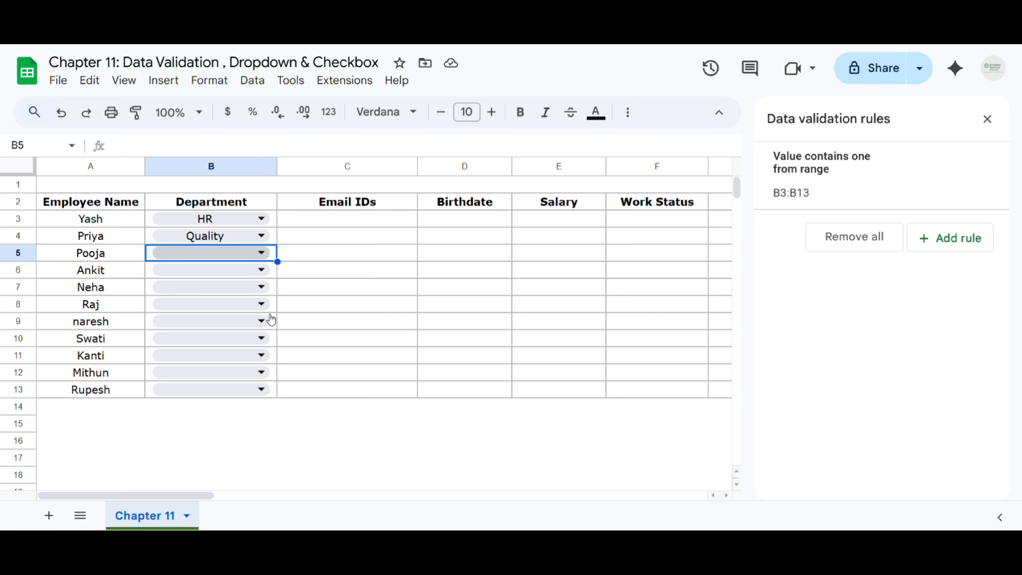
text(Sale)
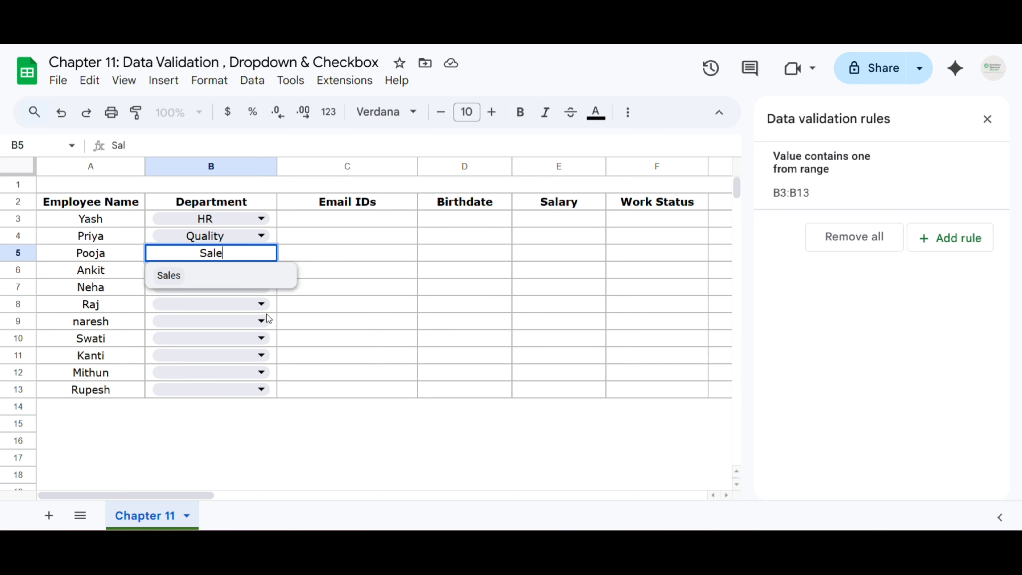
text(es)
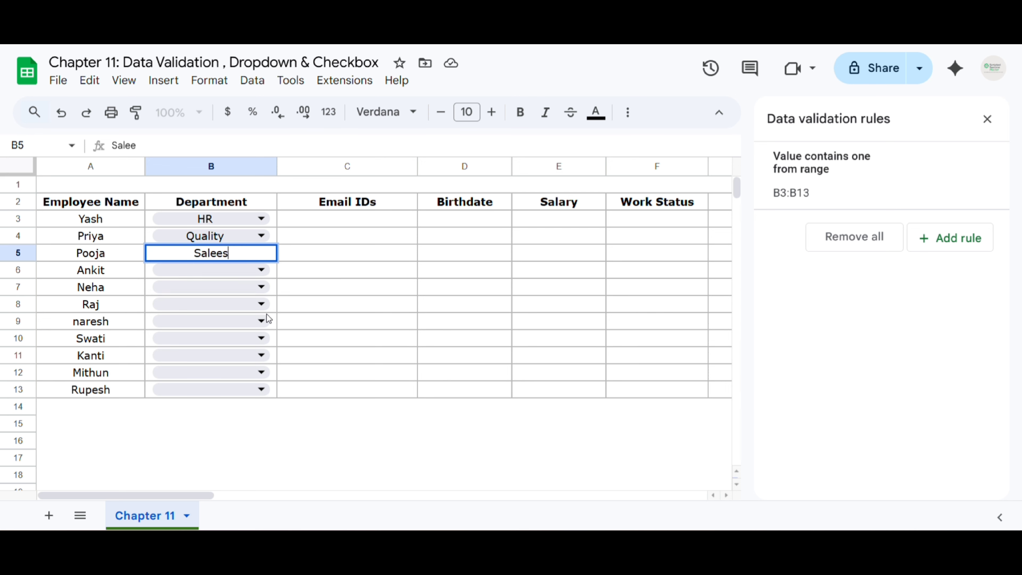
key(Return)
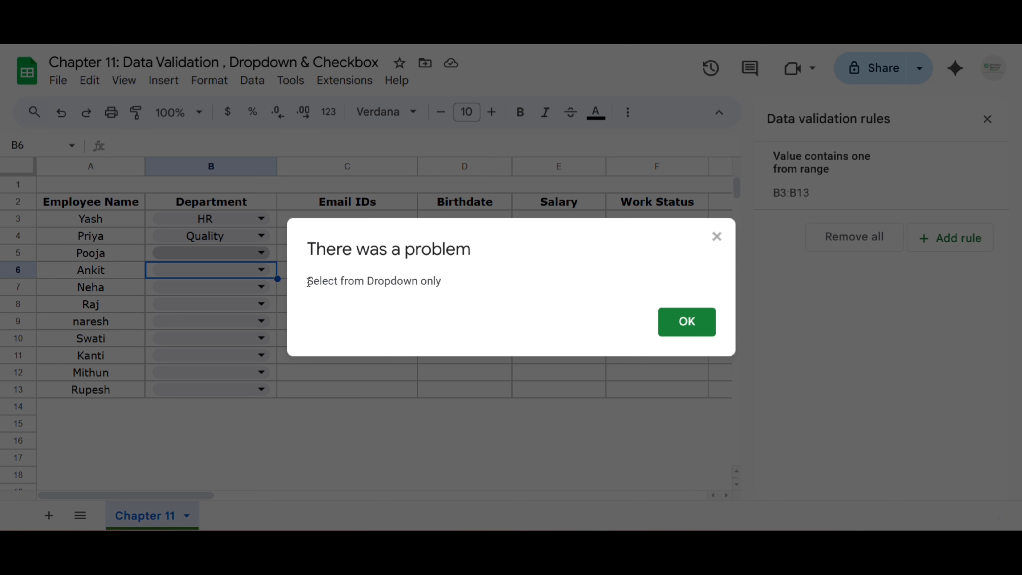
drag(308, 282, 456, 285)
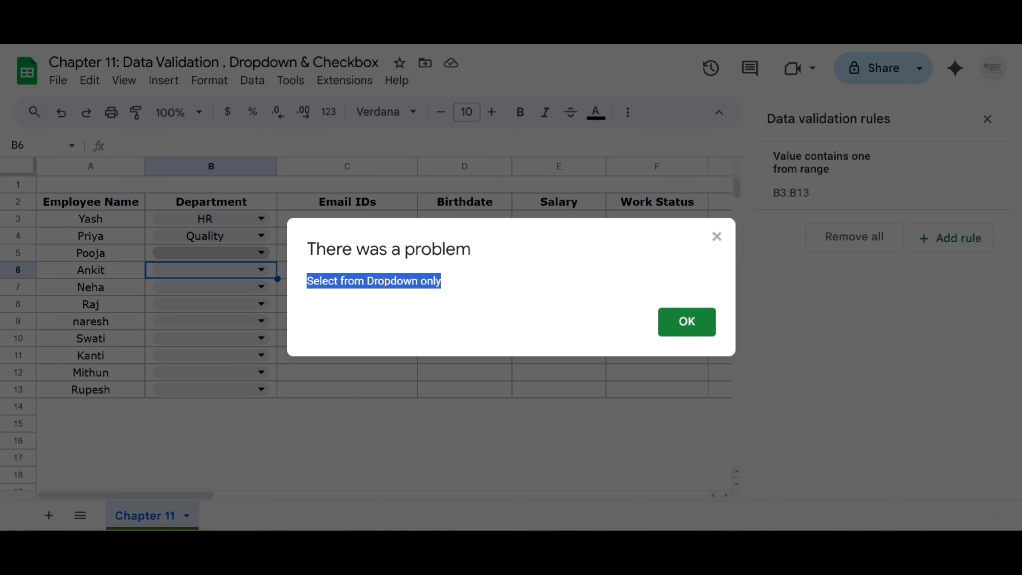
click(708, 328)
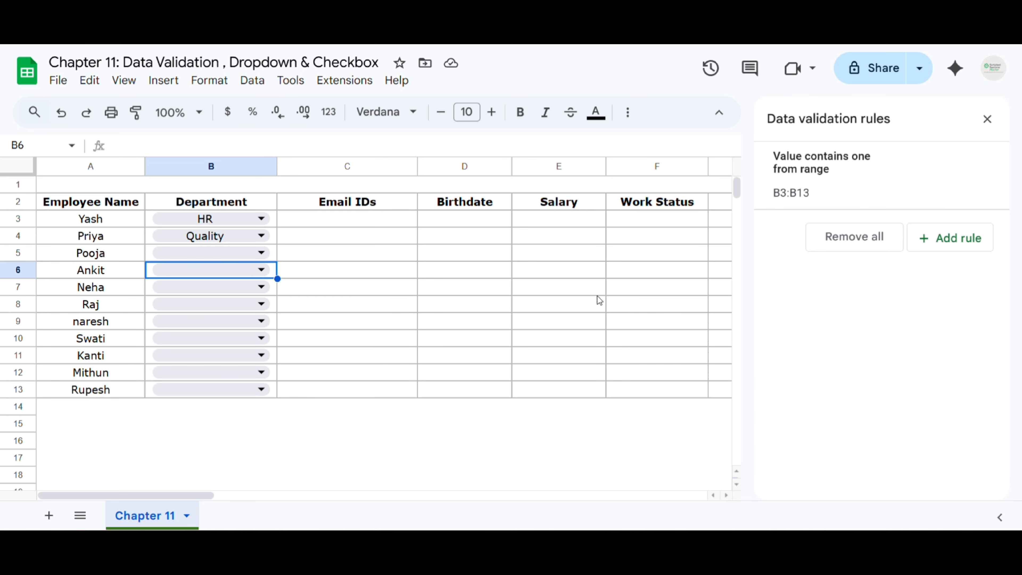
Open the B3:B13 dropdown rule and review its advanced options for help text, invalid data and display style
click(835, 176)
scroll(991, 237, down, 5)
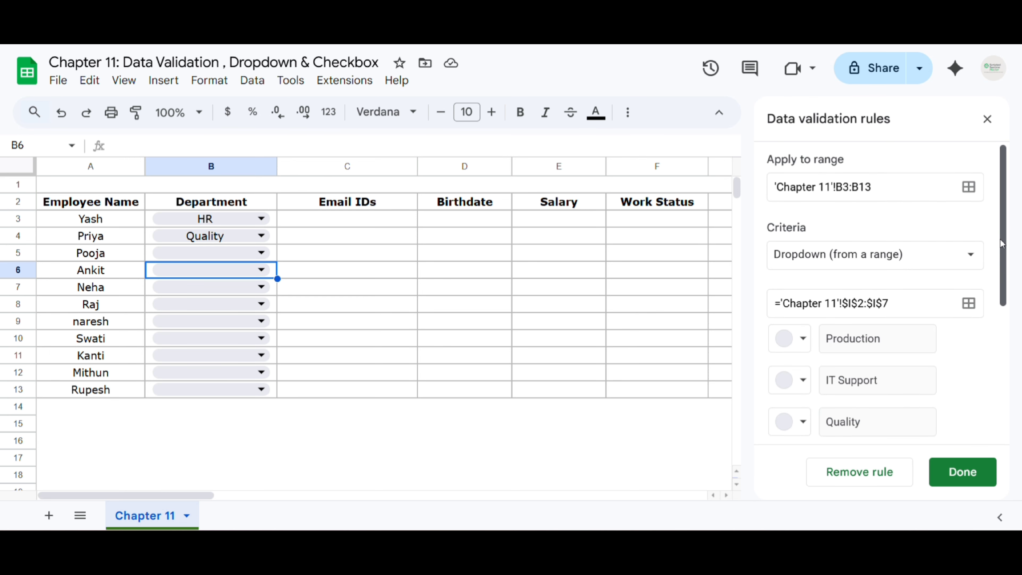
click(866, 430)
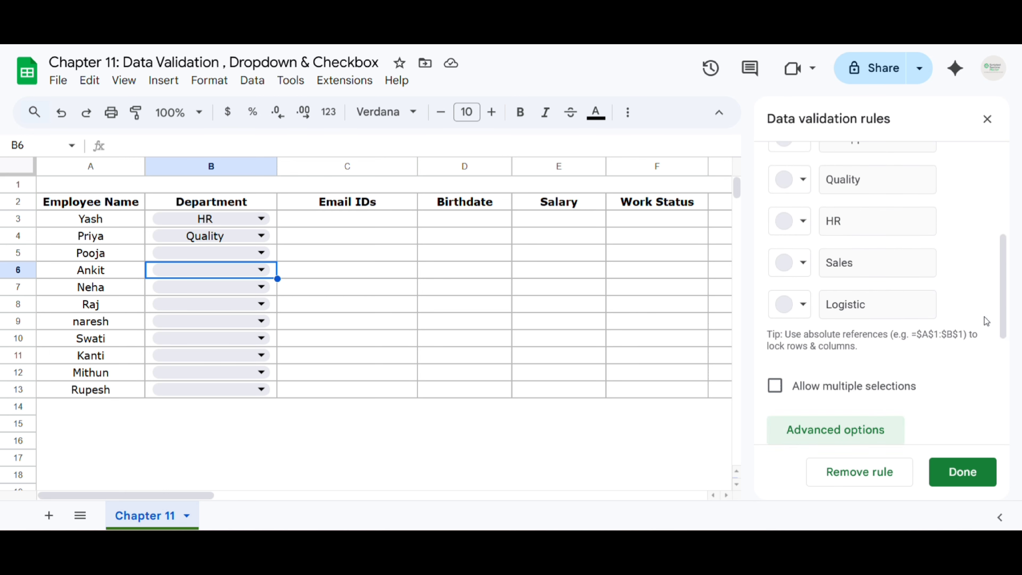
scroll(1002, 302, down, 5)
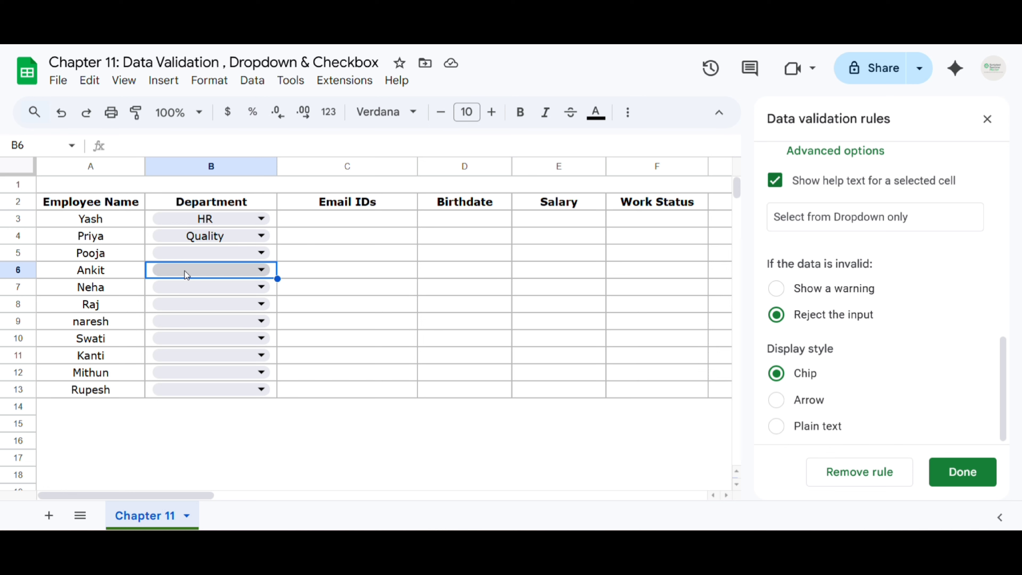
Close the validation rules and choose IT Support in B5 and HR in B7 from their department dropdowns
click(988, 120)
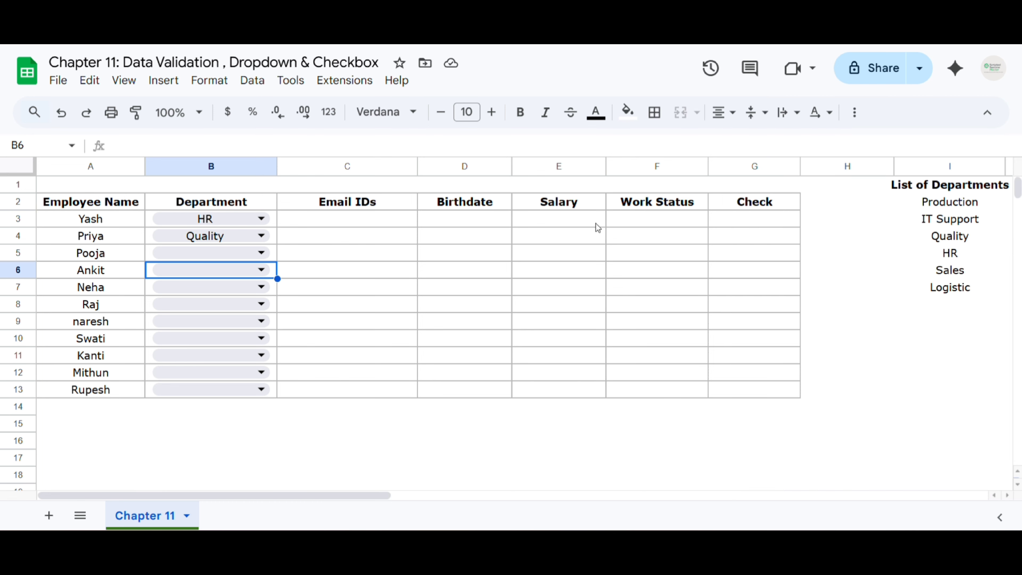
click(256, 256)
click(179, 300)
click(251, 287)
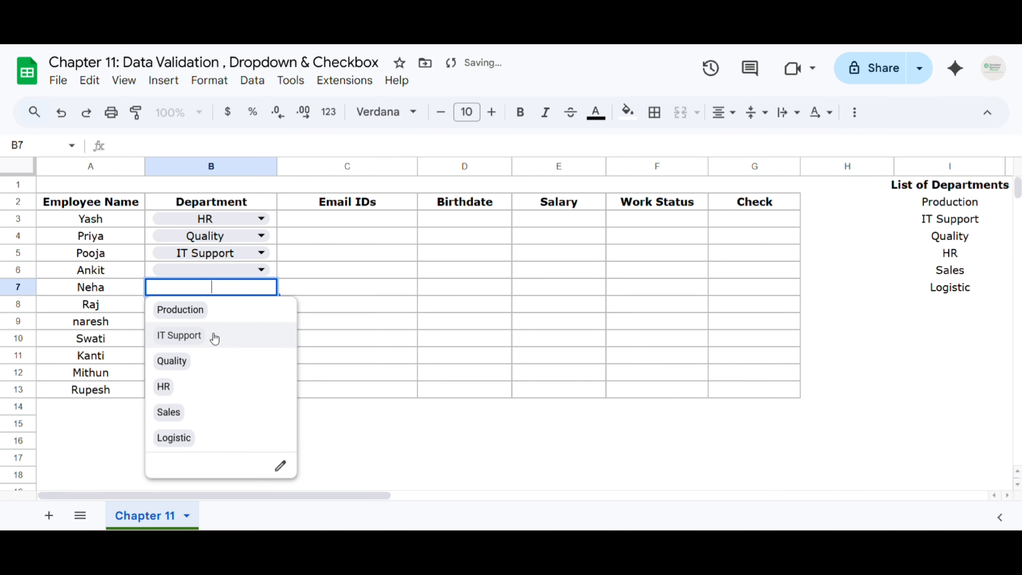
click(177, 385)
Add a data validation rule to cell C3 under Email IDs with the criterion "Text is valid email"
click(401, 255)
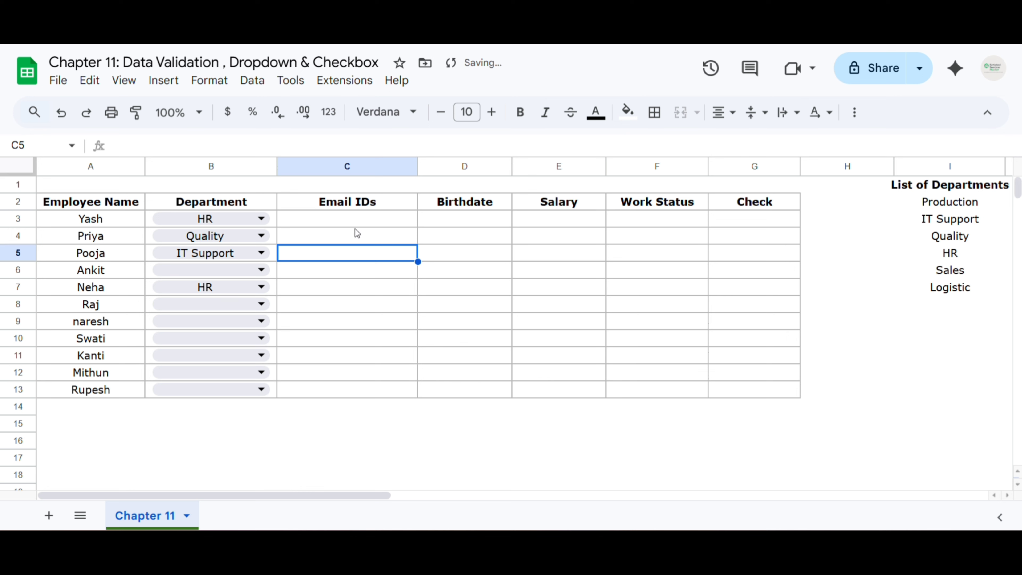
click(341, 217)
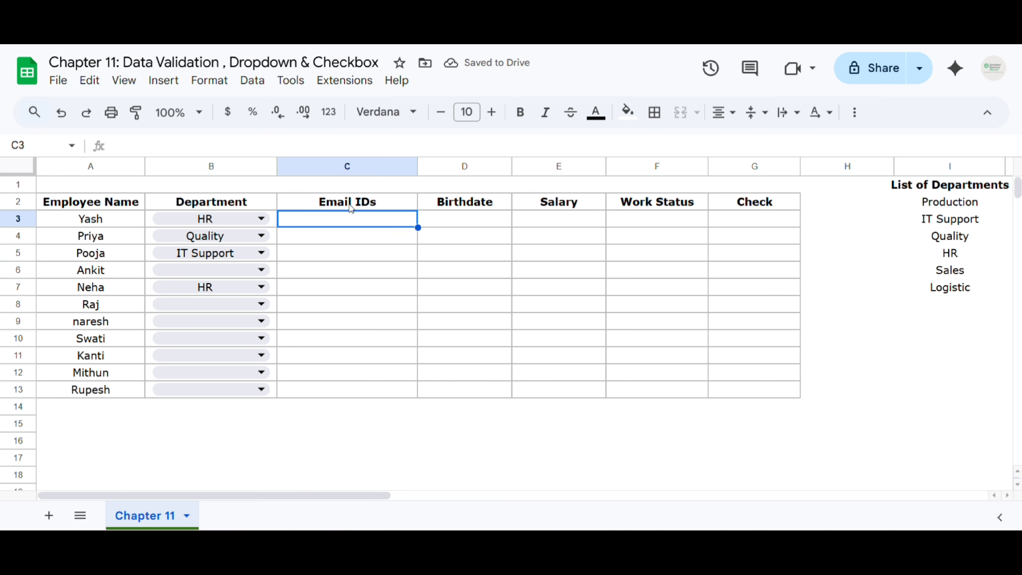
right_click(336, 223)
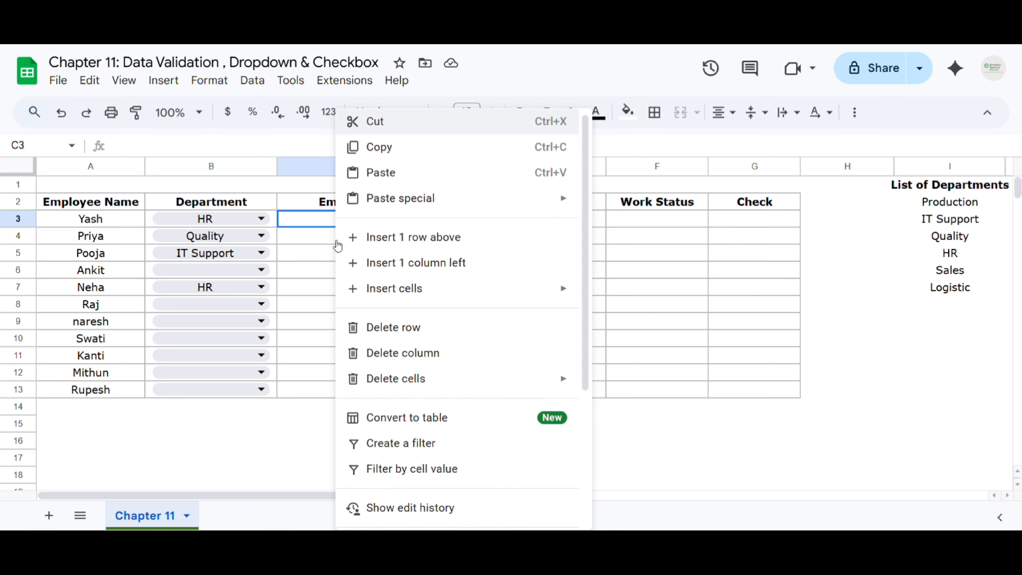
scroll(589, 318, down, 5)
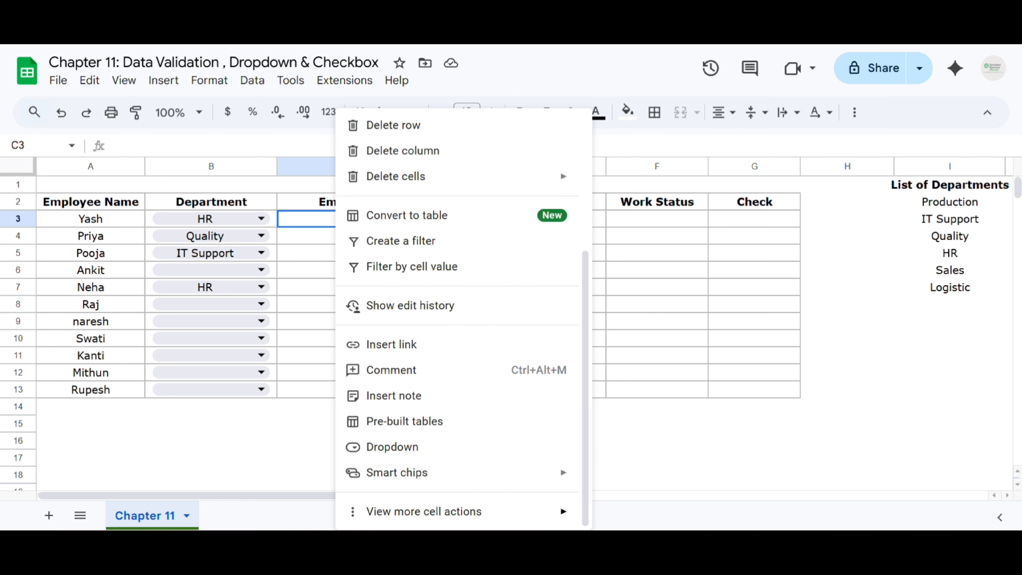
mouse_move(427, 511)
click(649, 415)
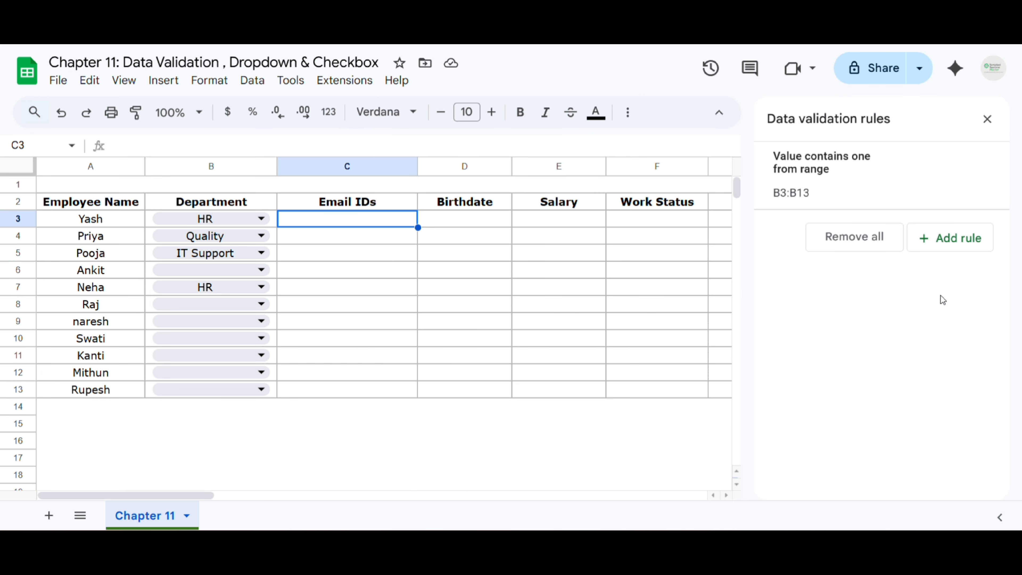
click(948, 250)
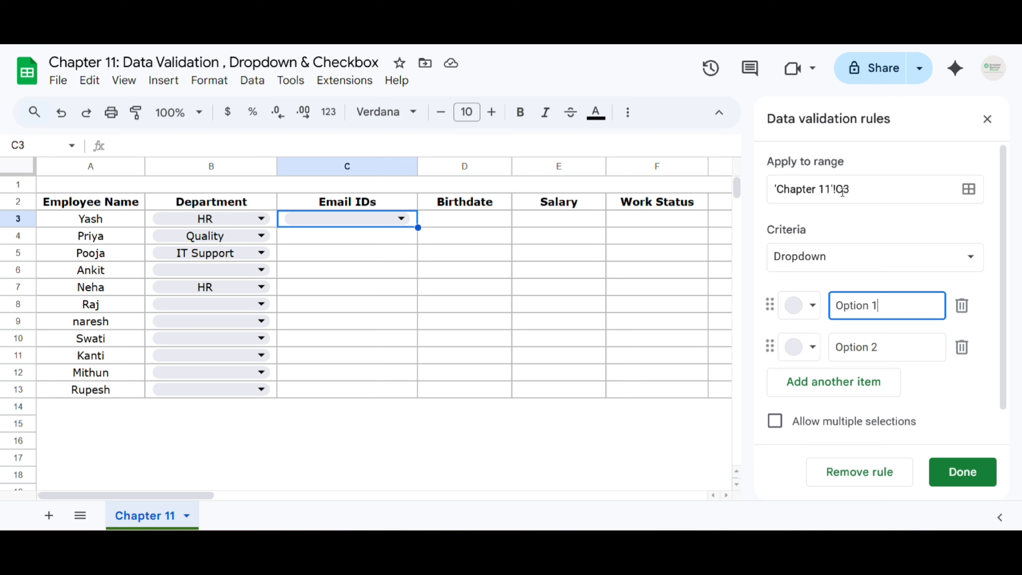
click(825, 267)
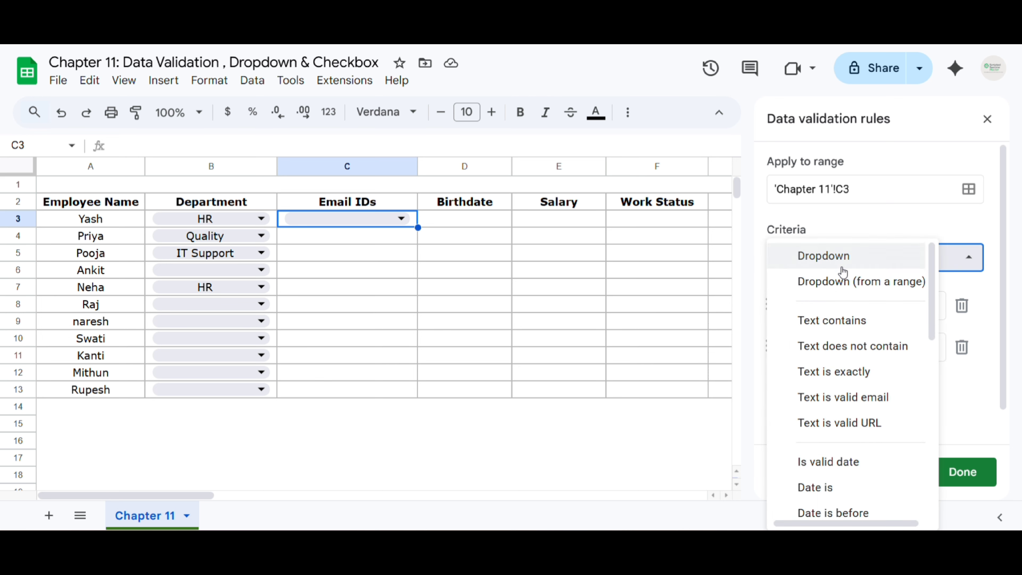
scroll(853, 362, down, 3)
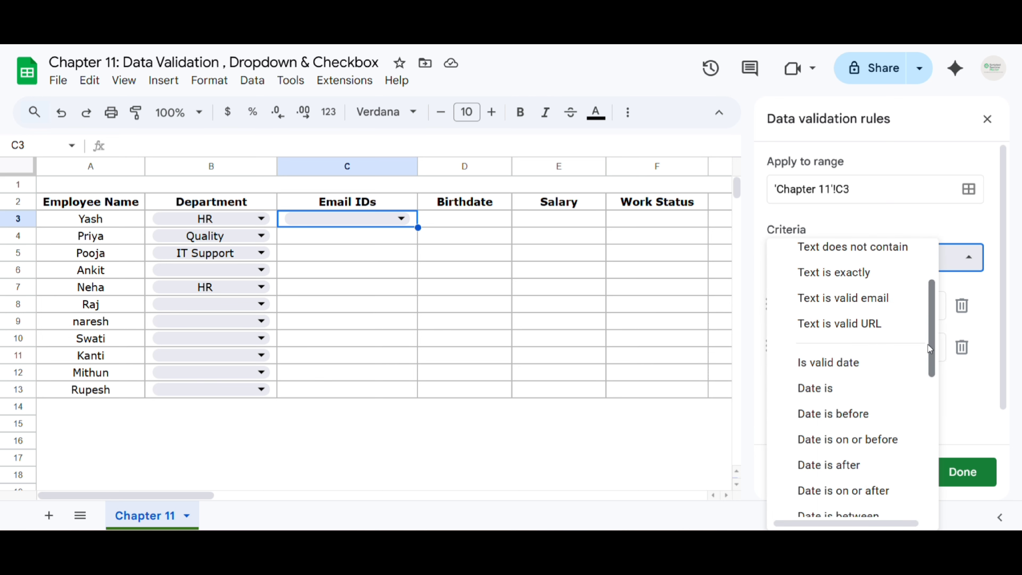
click(834, 306)
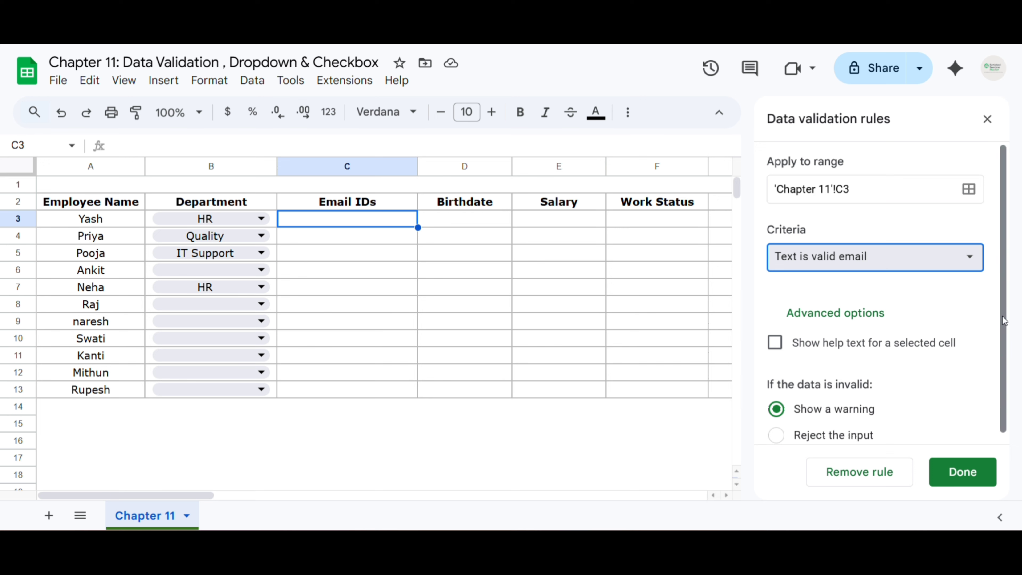
Make the C3 email rule reject invalid input and save the rule
scroll(1003, 320, down, 1)
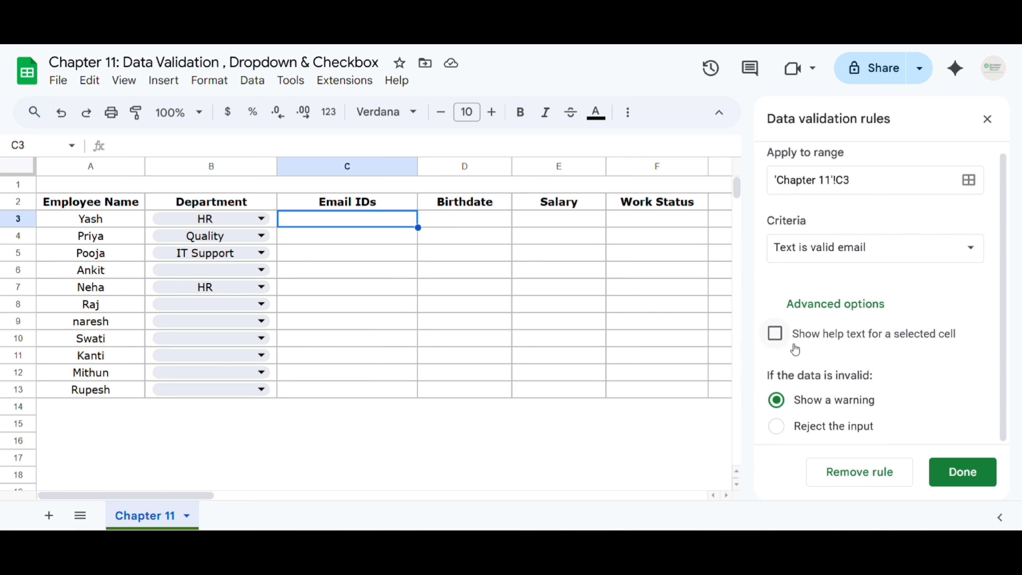
click(782, 433)
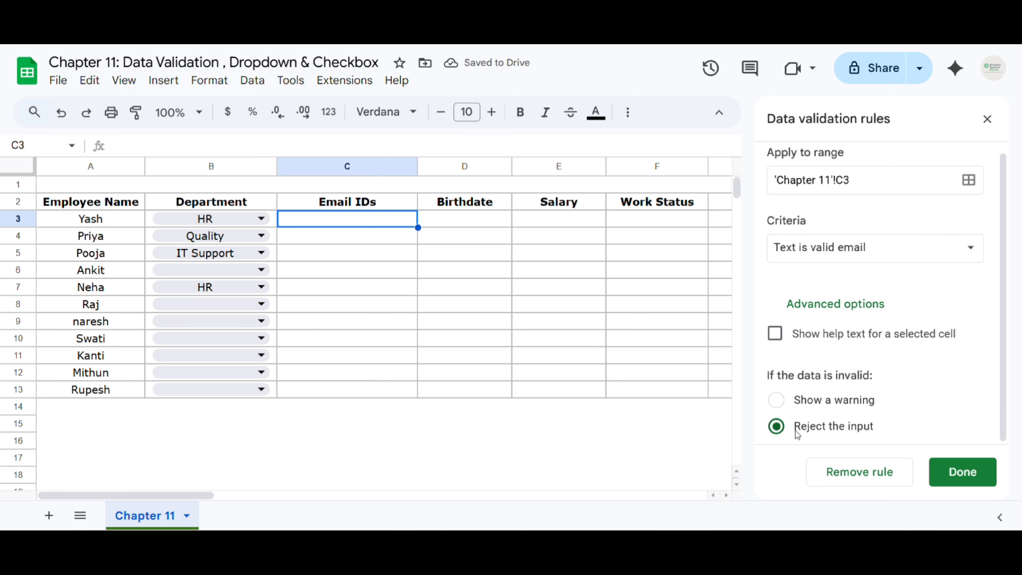
click(962, 472)
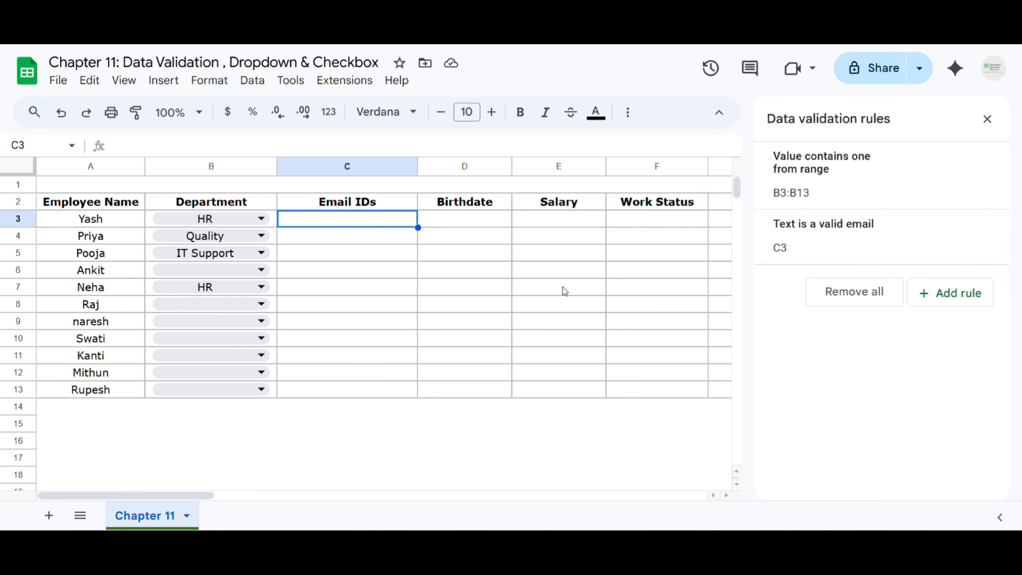
Enter the first employee's e-mail address in cell C3
text(abc)
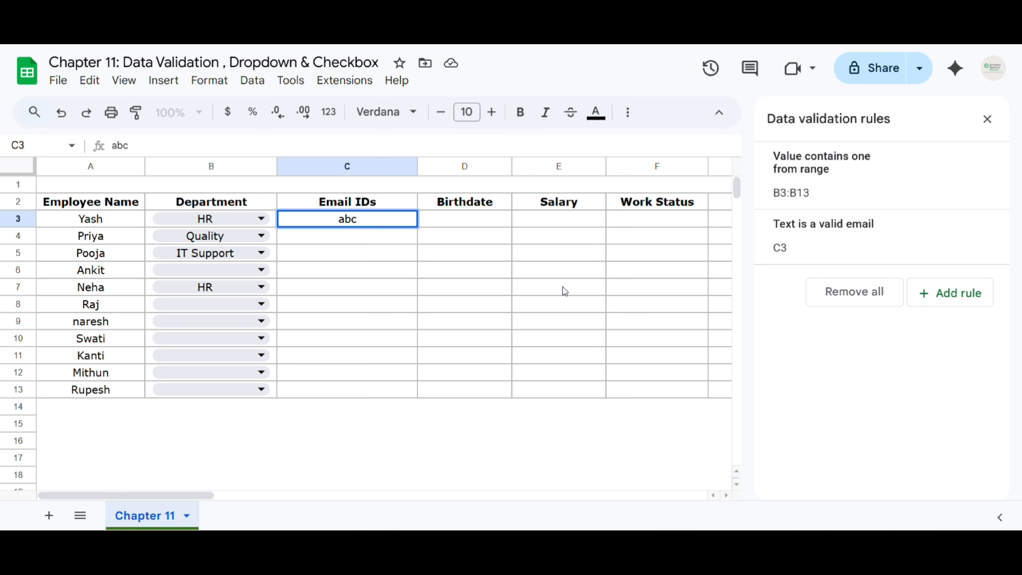
text(@gmail.)
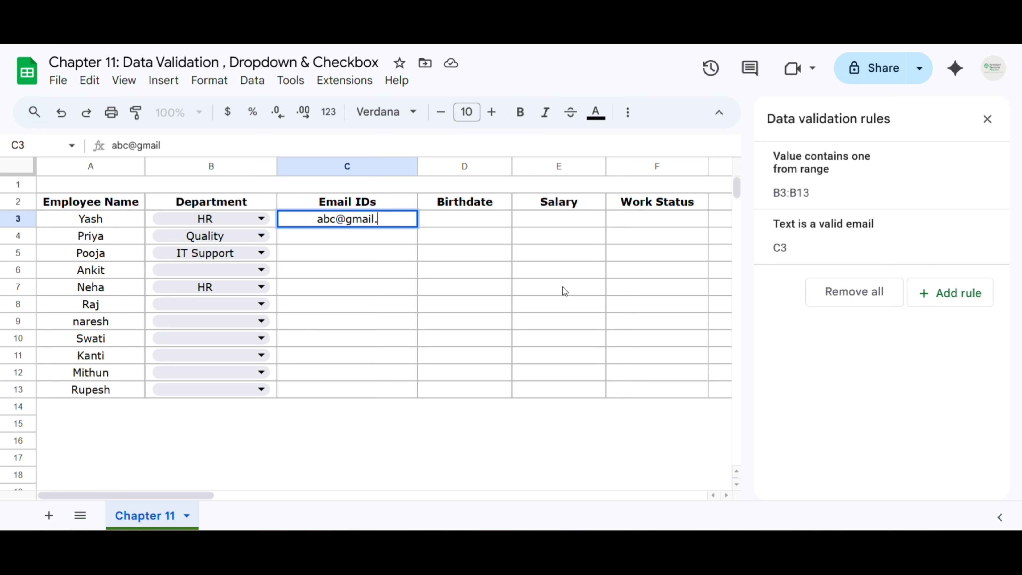
text(com)
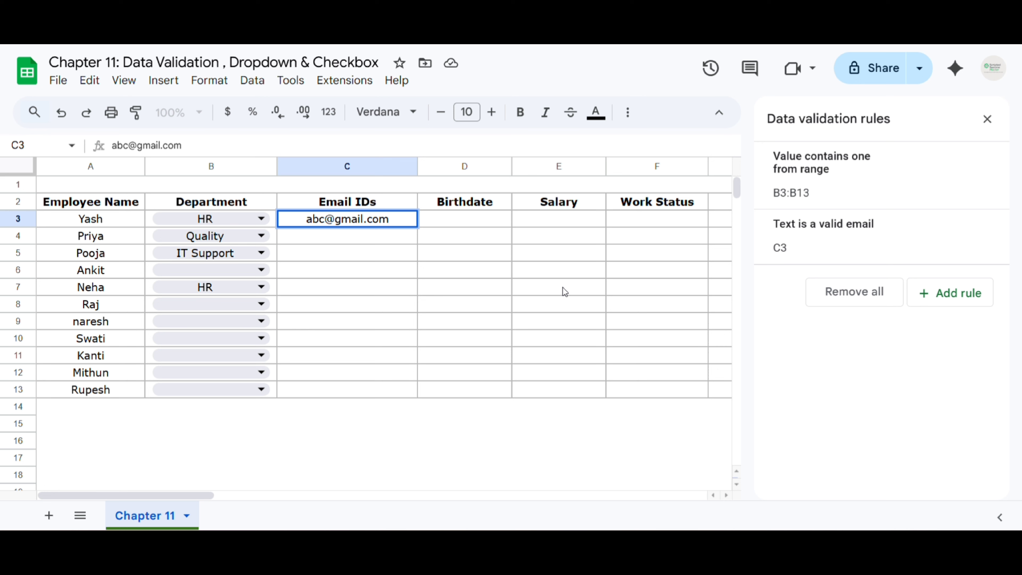
key(Return)
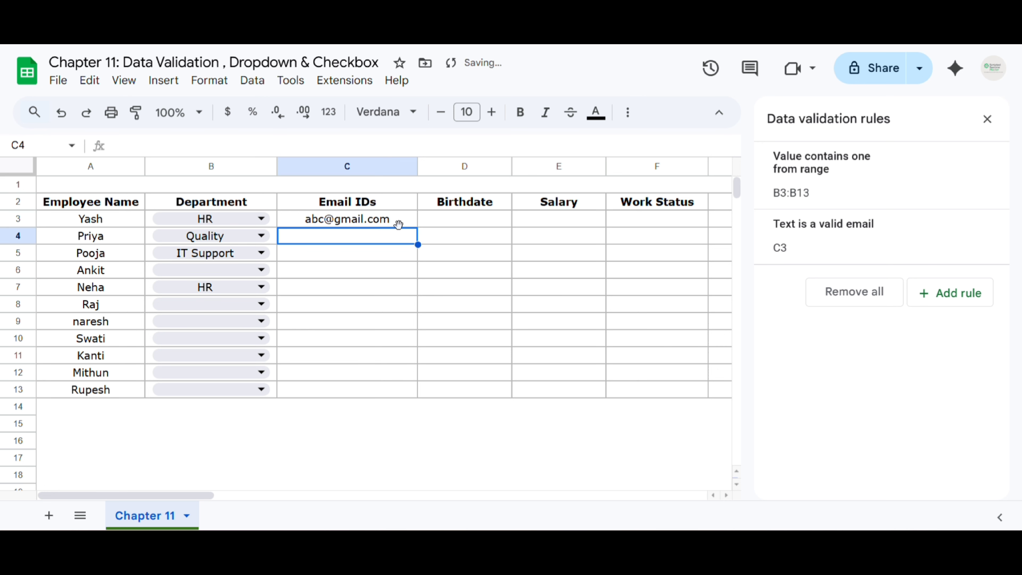
Try to append an extra period to the e-mail address in C3 to test the rule, and dismiss the error
click(404, 206)
click(407, 216)
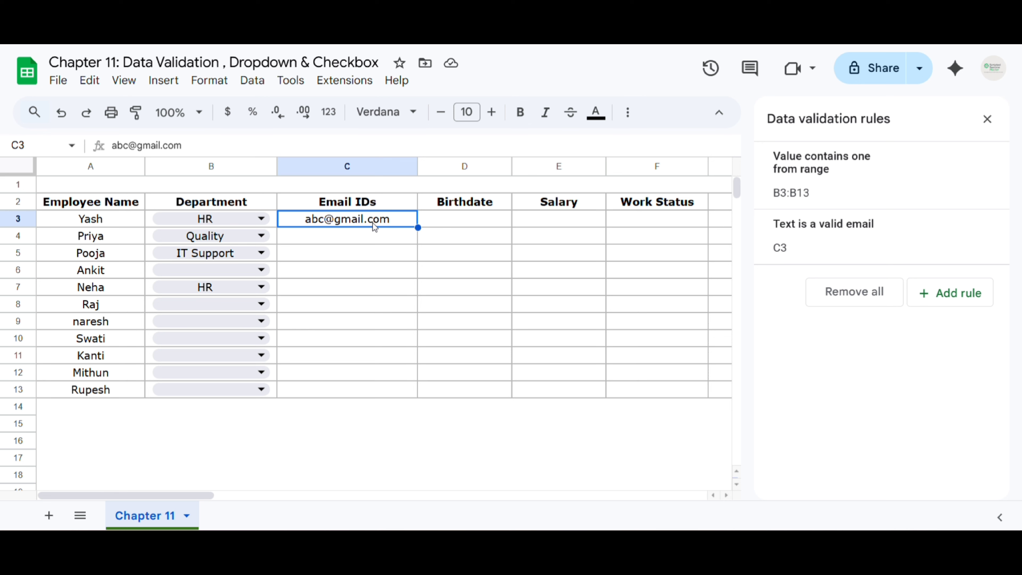
double_click(384, 221)
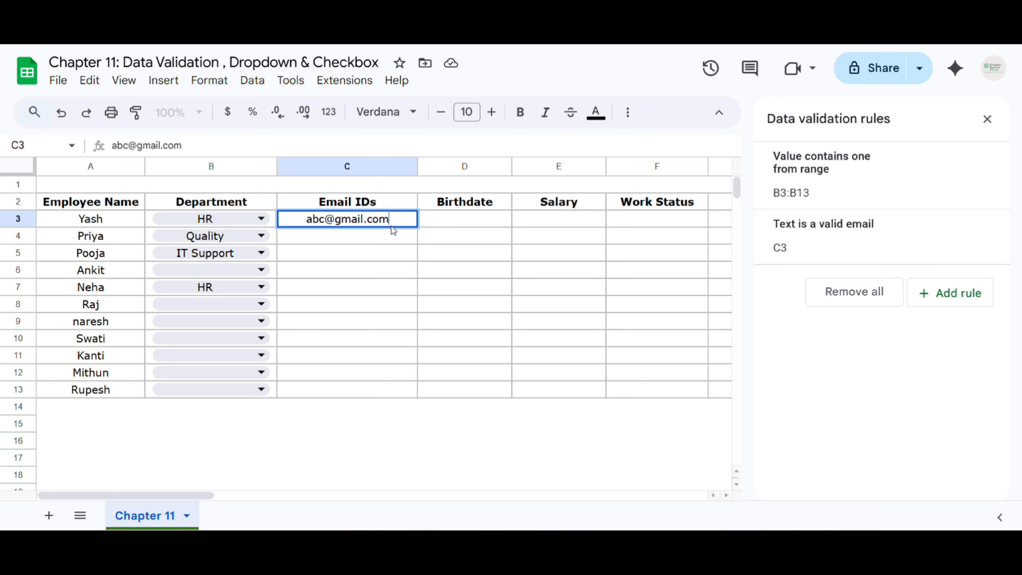
text(.)
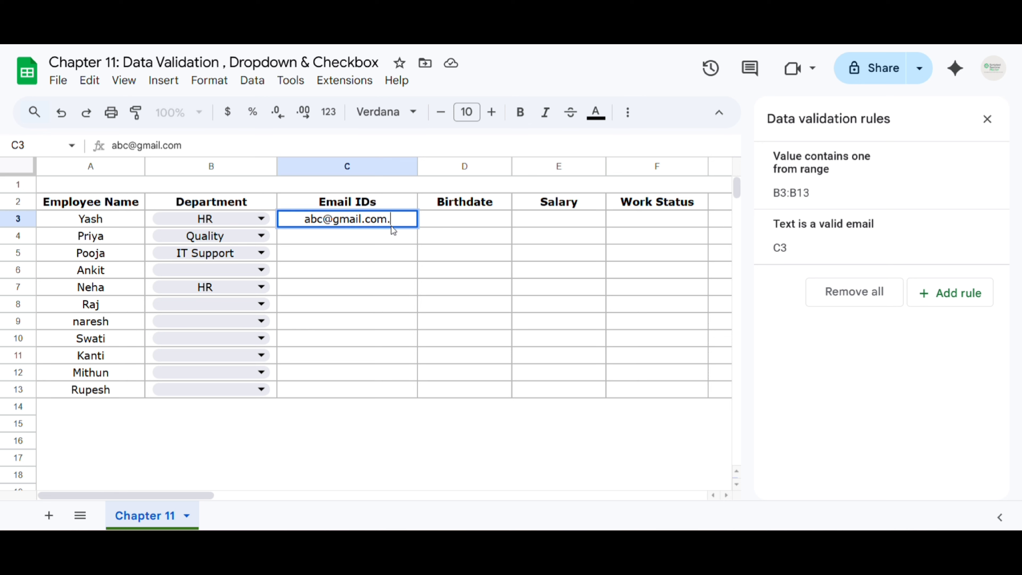
key(Return)
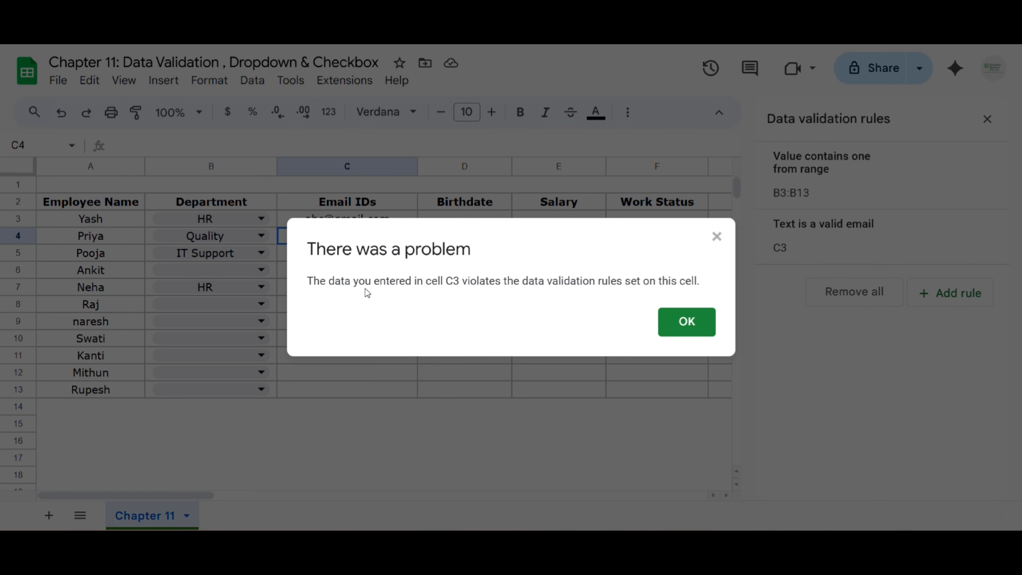
click(692, 327)
Copy cell C3 and paste only its data validation into C4:C13 of the Email IDs column
click(411, 223)
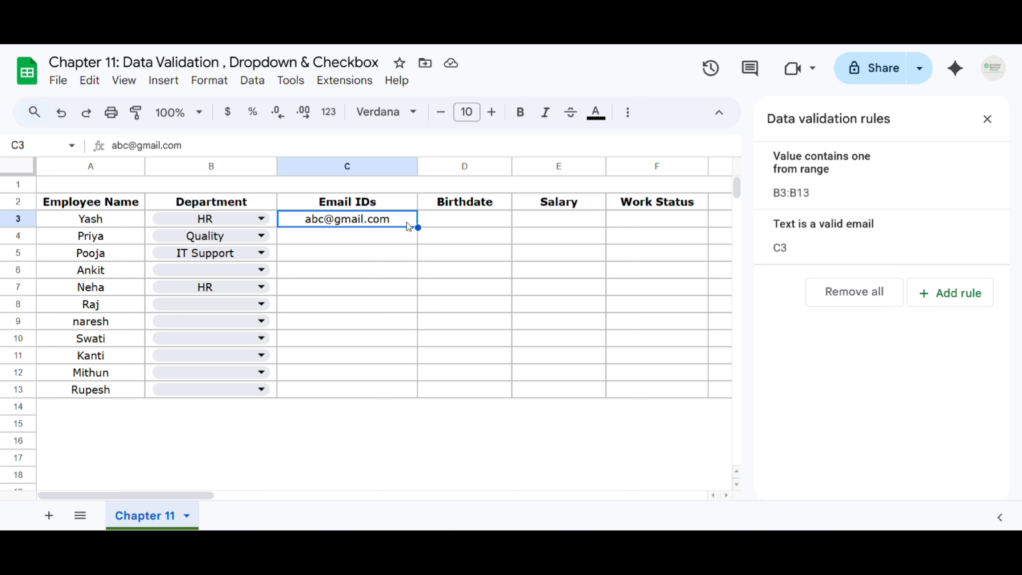
click(839, 232)
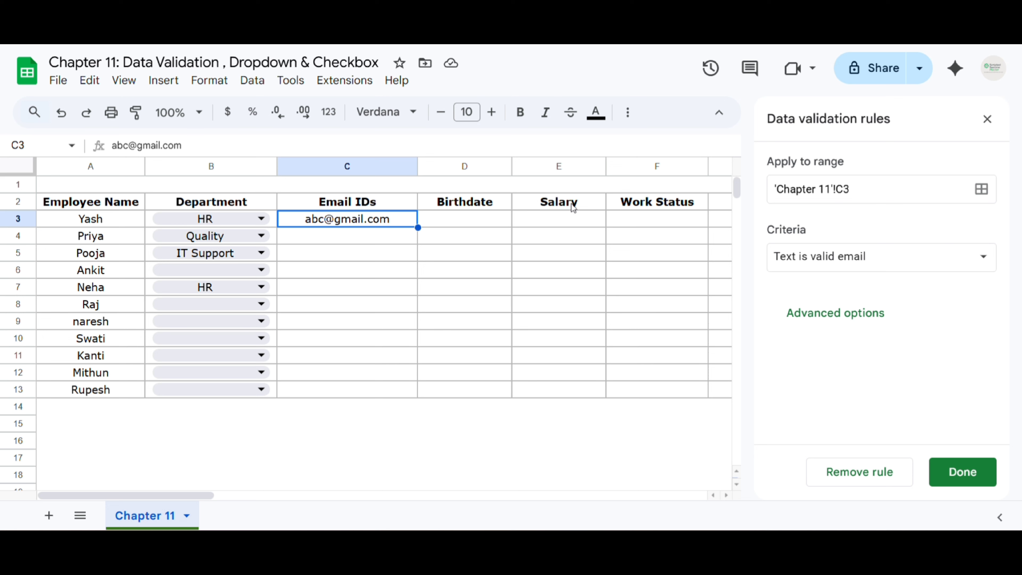
click(987, 119)
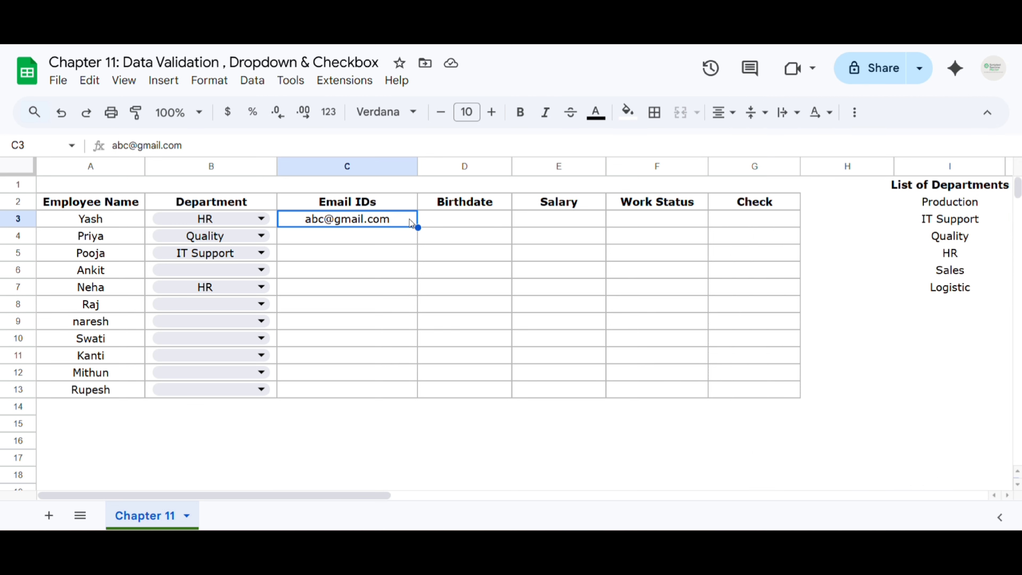
right_click(410, 223)
click(446, 146)
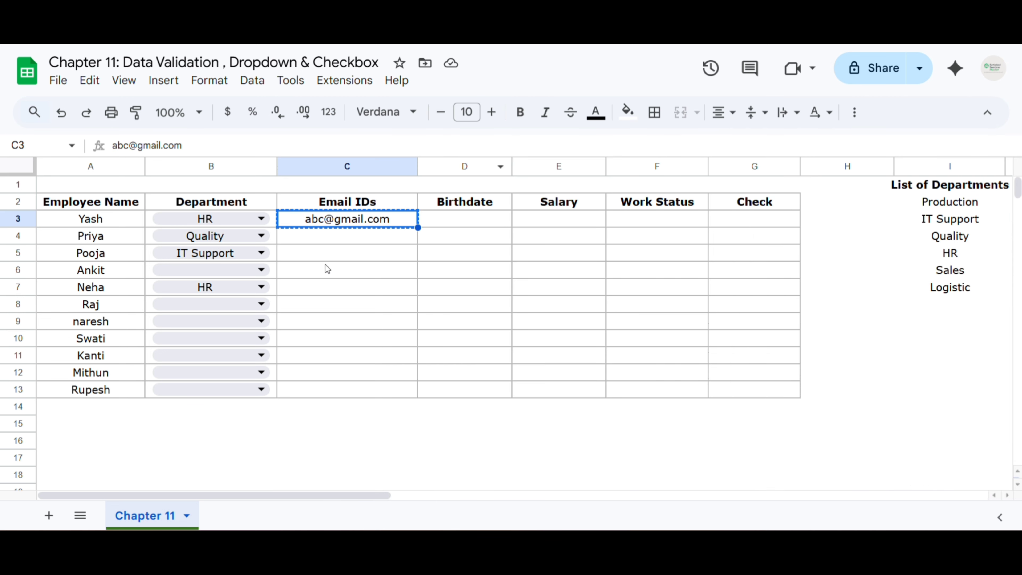
drag(338, 240, 350, 387)
right_click(353, 258)
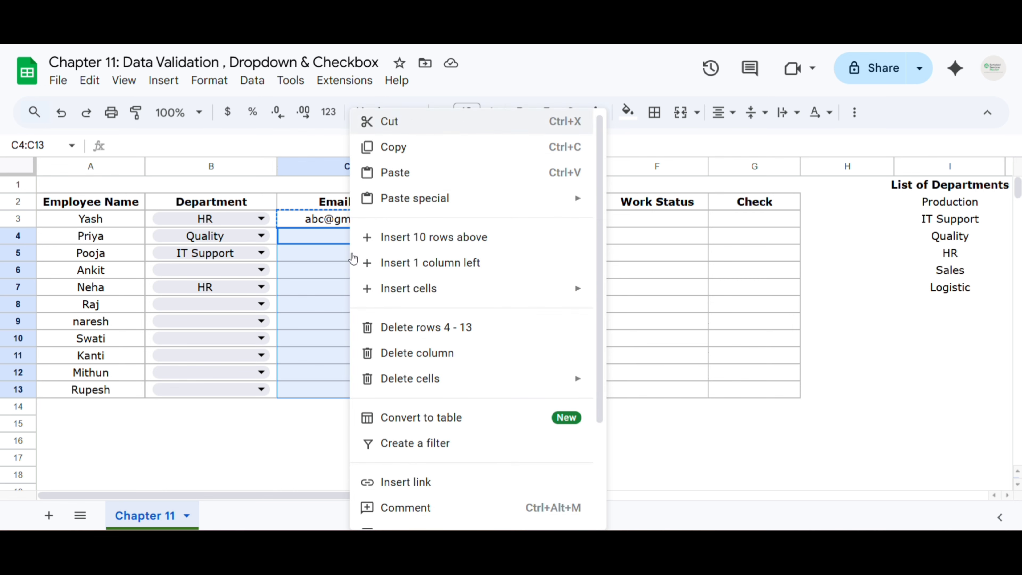
mouse_move(511, 206)
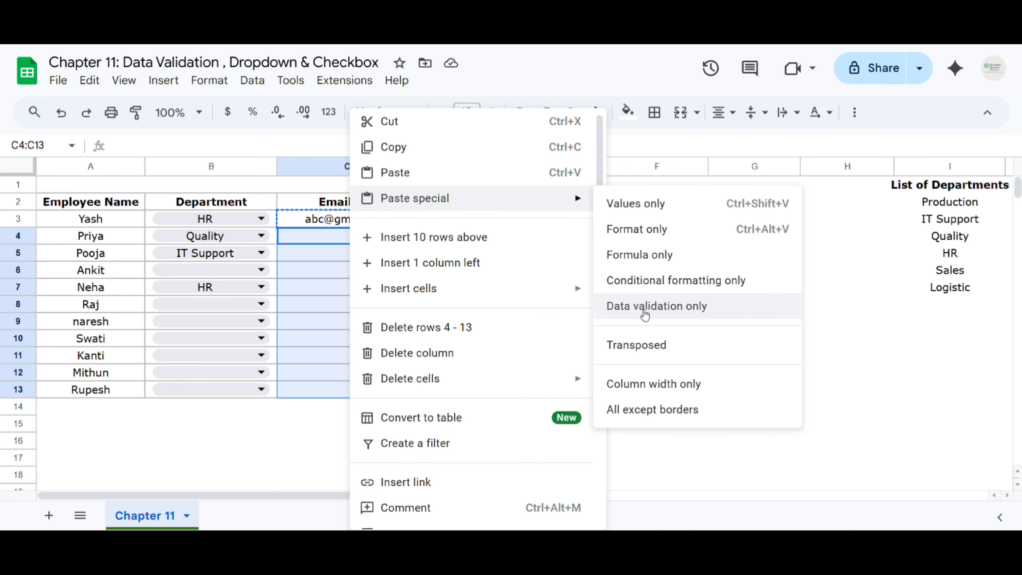
click(645, 315)
Open the data validation rules with an Email IDs cell selected to check the range the email rule covers
click(360, 307)
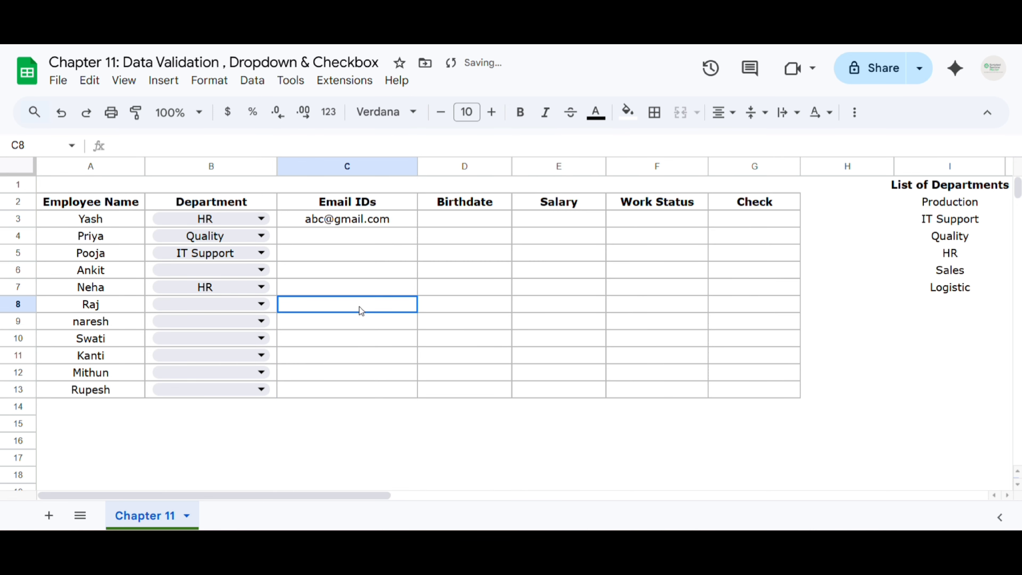
click(361, 344)
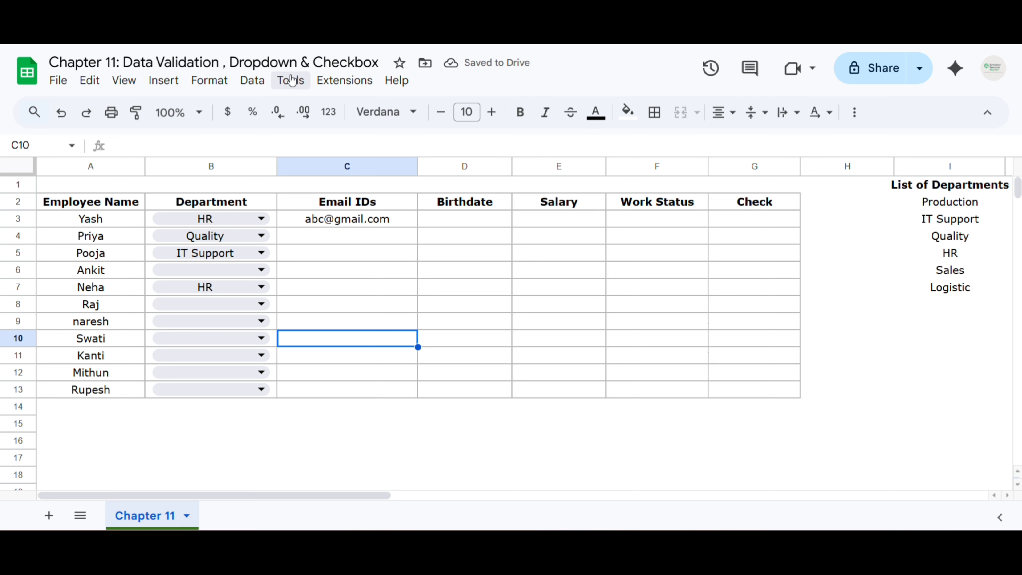
click(253, 80)
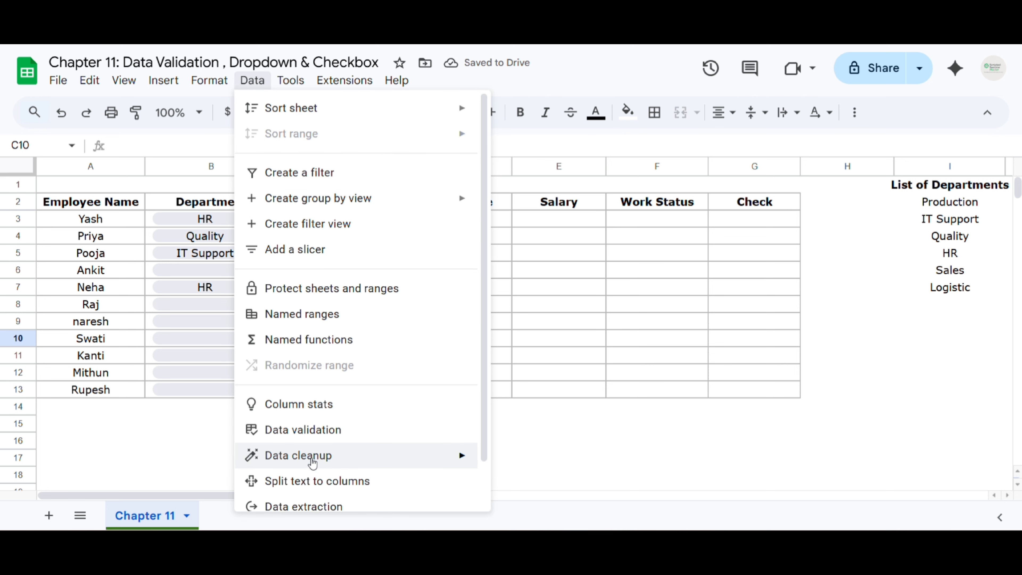
click(324, 430)
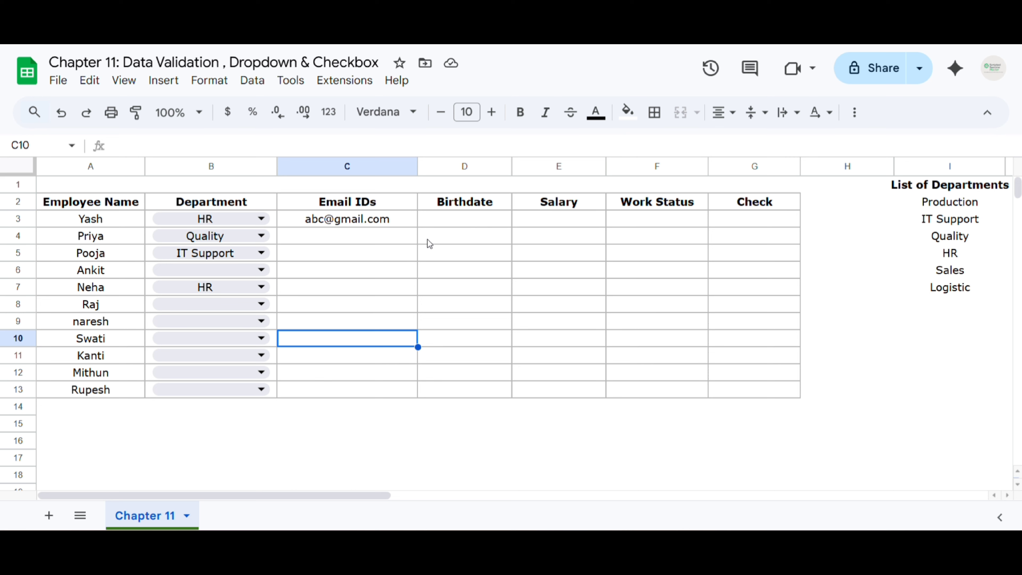
Add a data validation rule to Birthdate cells D3:D13 with the criterion Is valid date, rejecting invalid input
drag(458, 216, 466, 387)
click(260, 88)
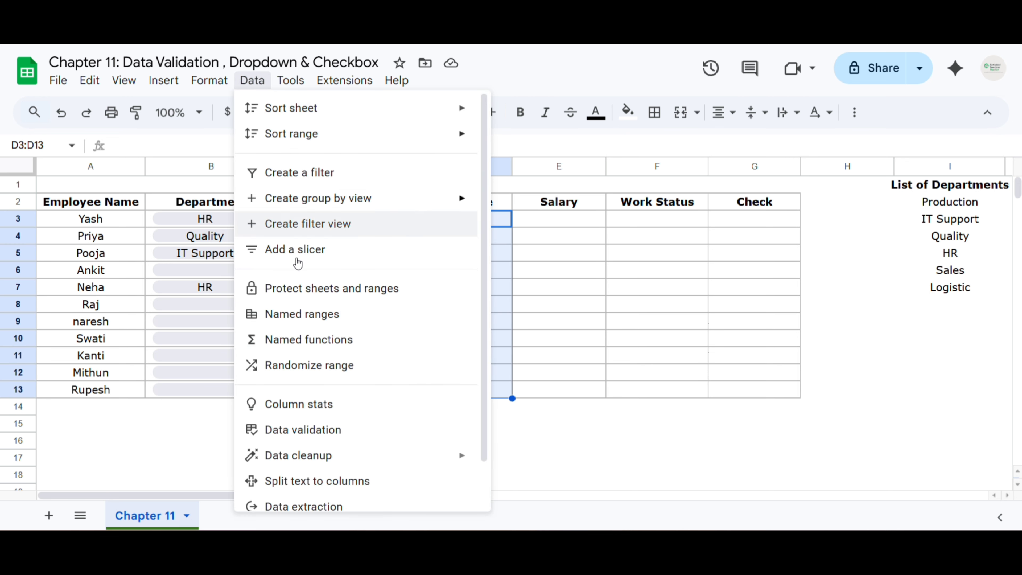
click(318, 437)
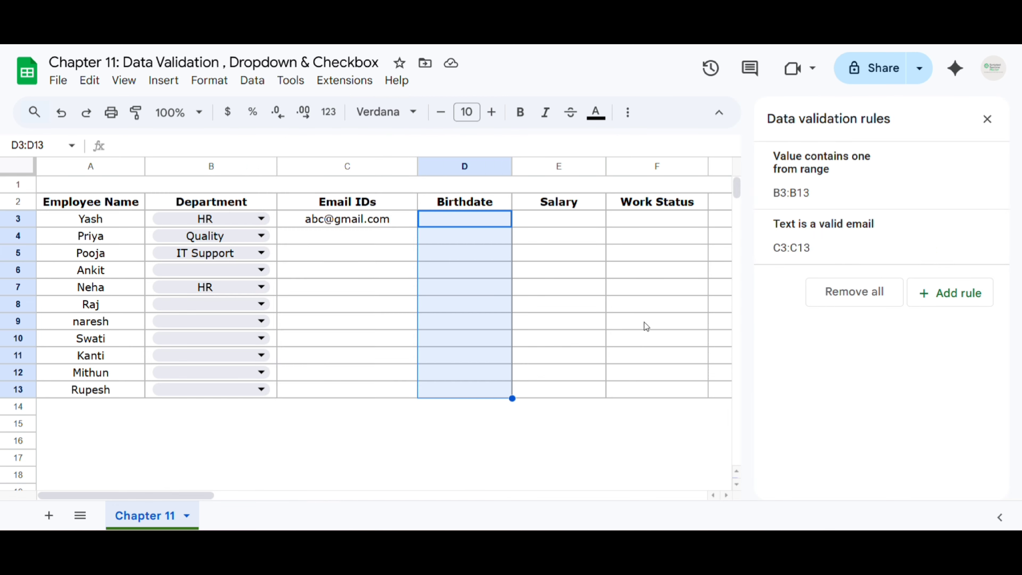
click(954, 293)
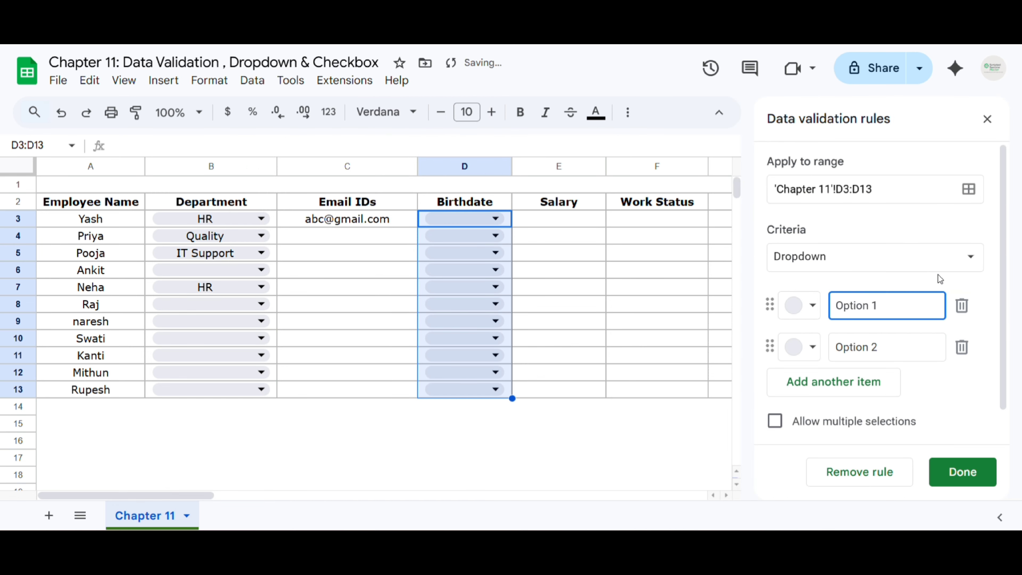
click(887, 265)
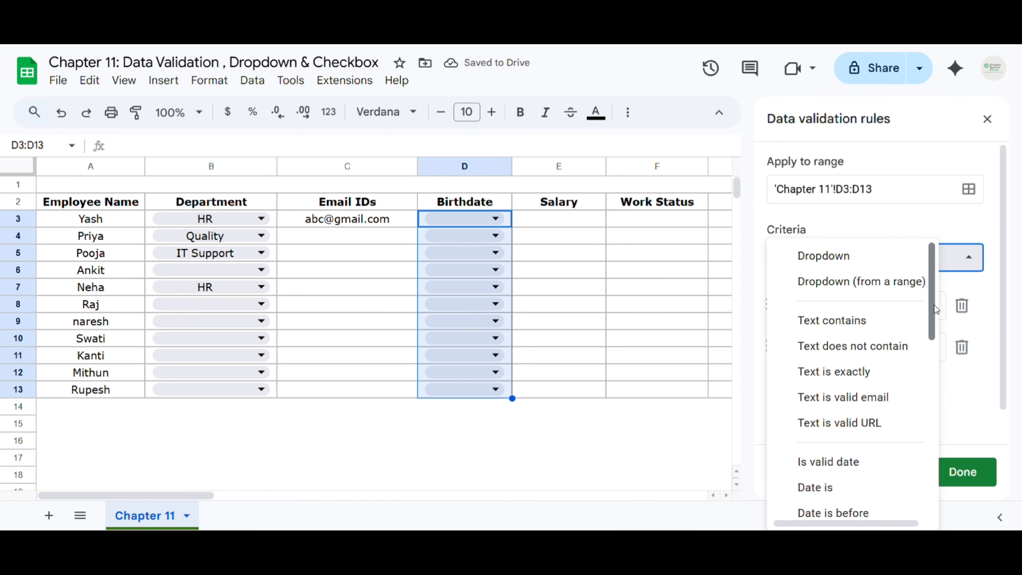
drag(933, 305, 934, 364)
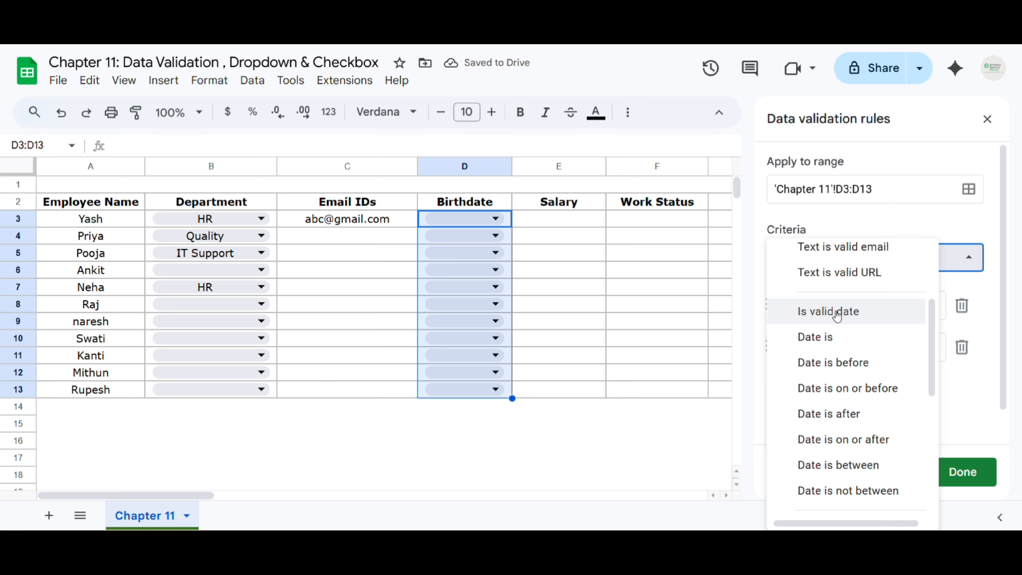
click(840, 316)
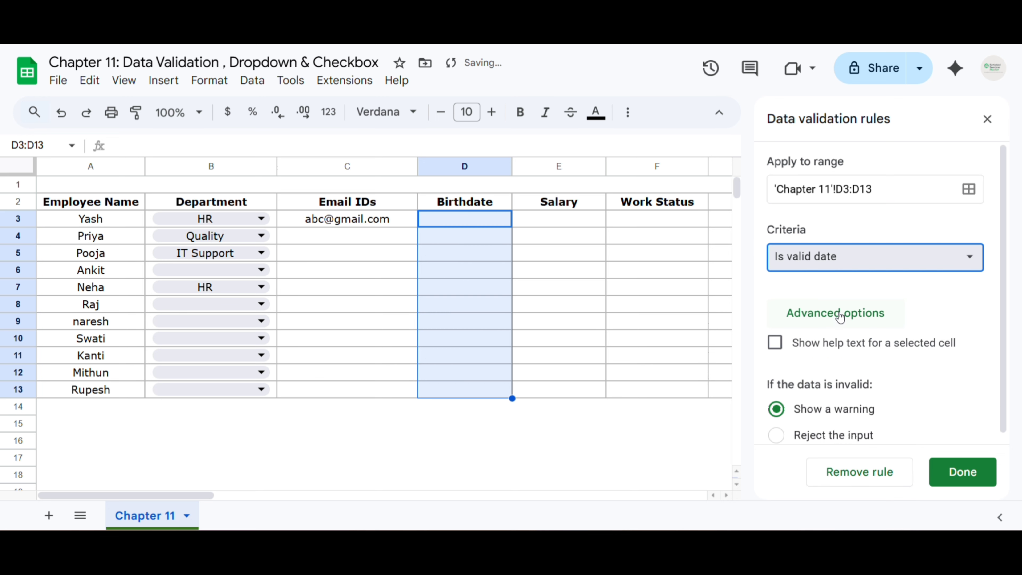
click(842, 434)
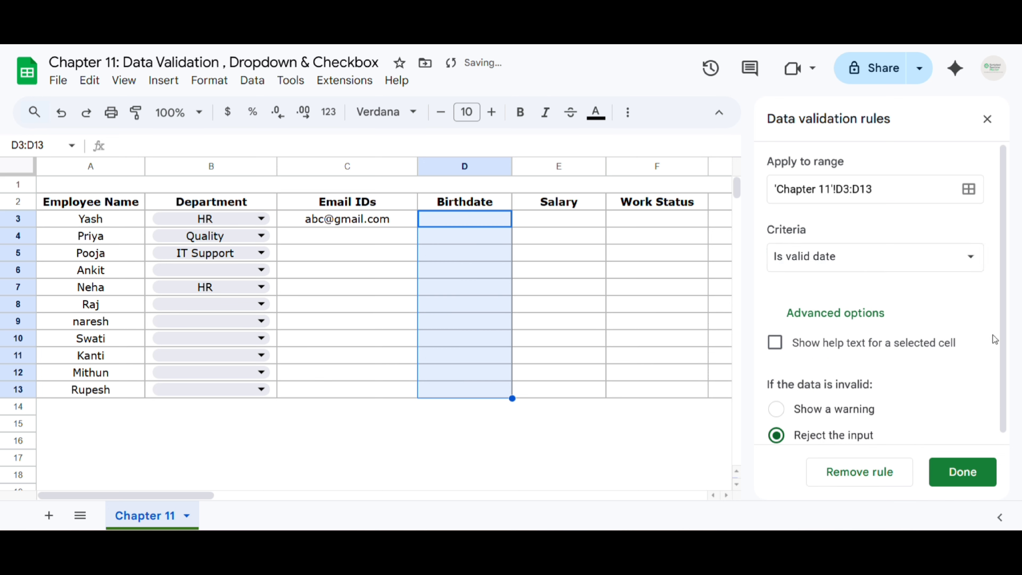
scroll(925, 402, down, 1)
click(962, 472)
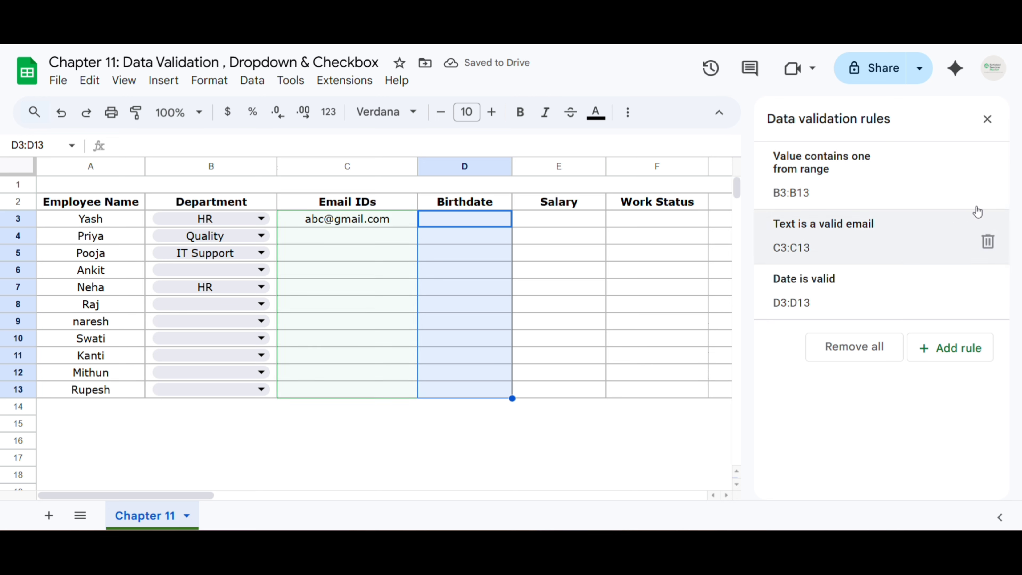
click(987, 119)
Enter the first employee's birthdate in cell D3
click(454, 223)
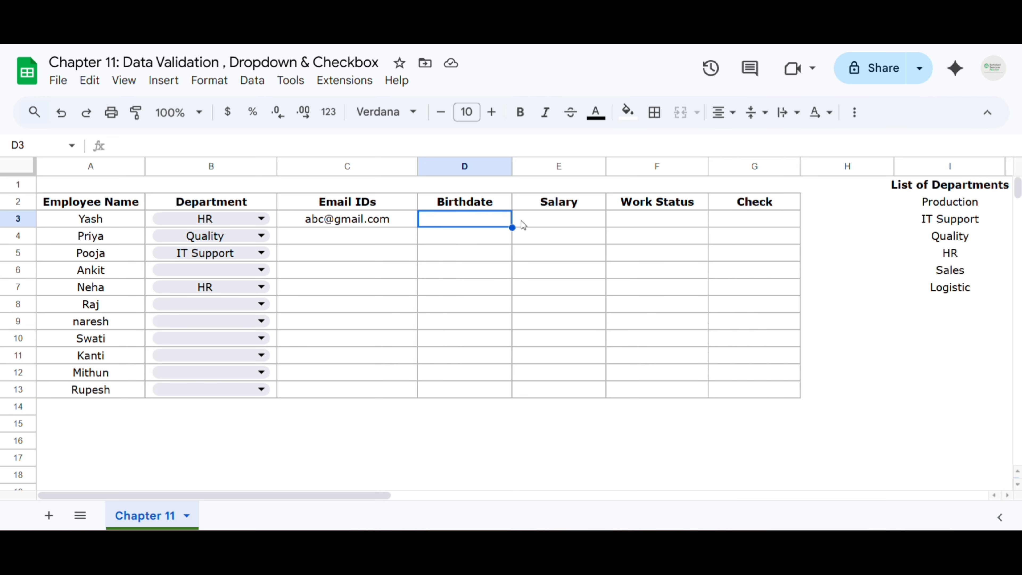
text(01/)
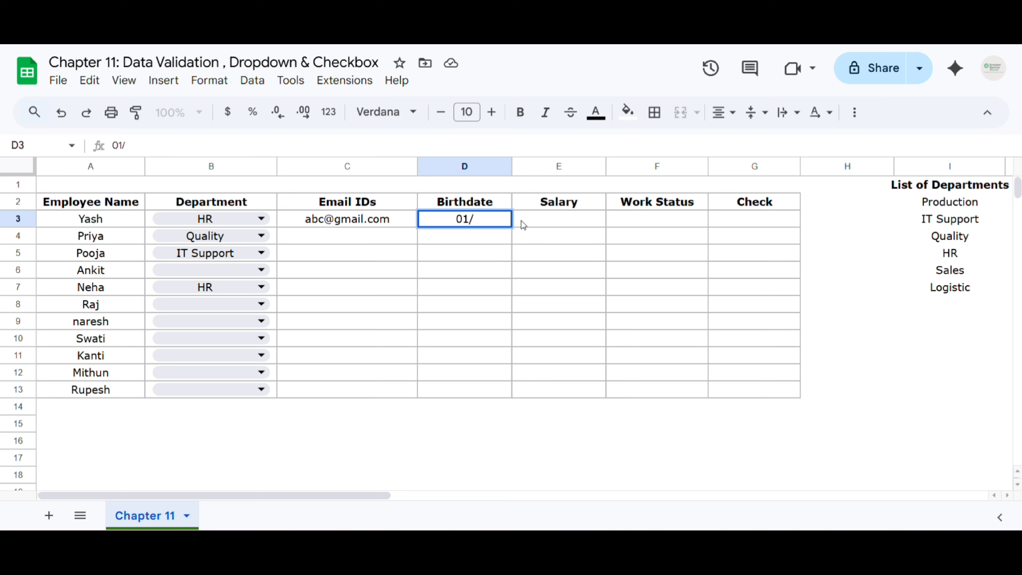
text(03/202)
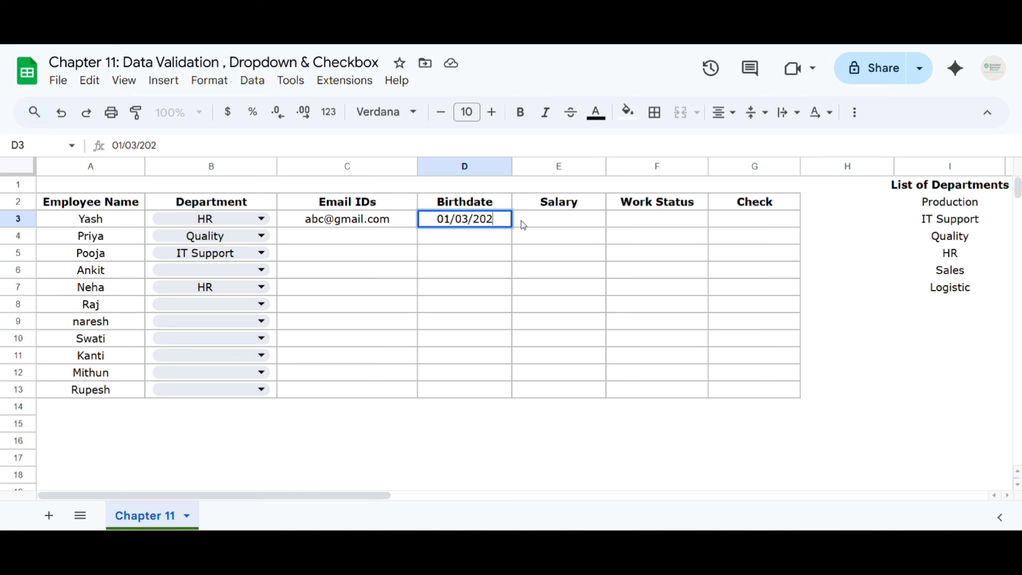
text(5)
key(Return)
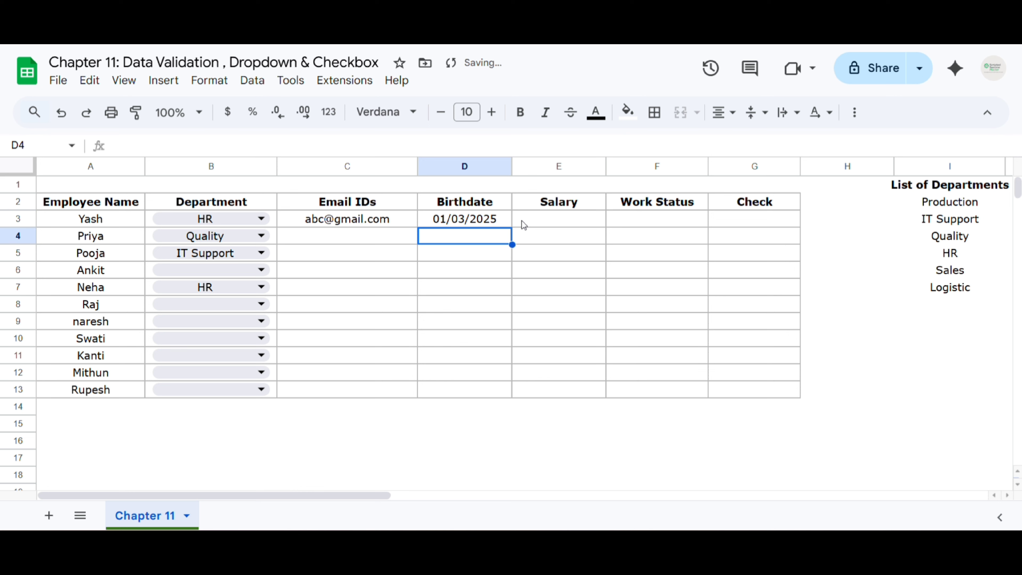
Try to enter a birthdate in day/month/year order in cell D4 to test the rule, and dismiss the error
click(495, 219)
click(495, 242)
text(21/09)
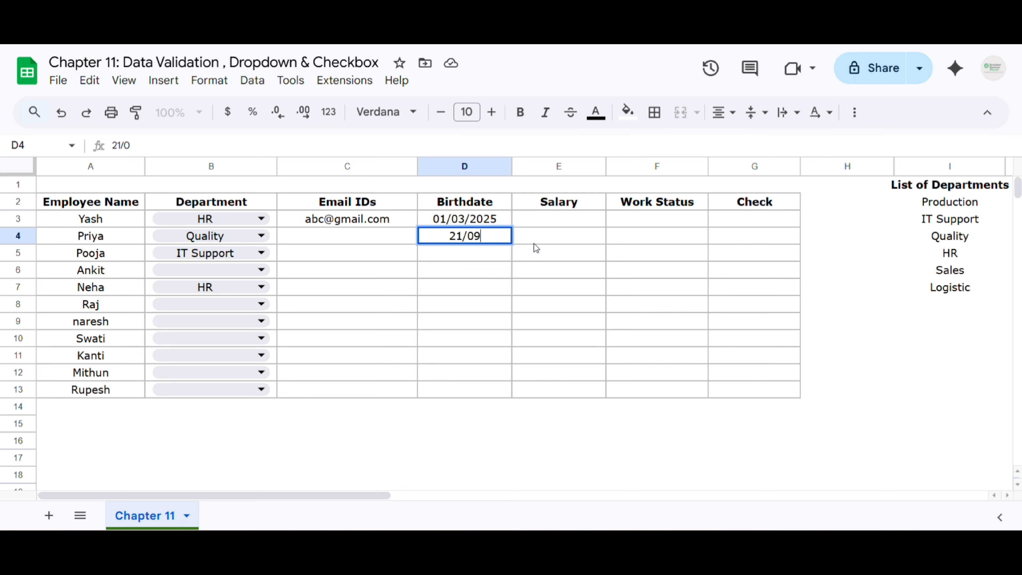
text(/2025)
key(Return)
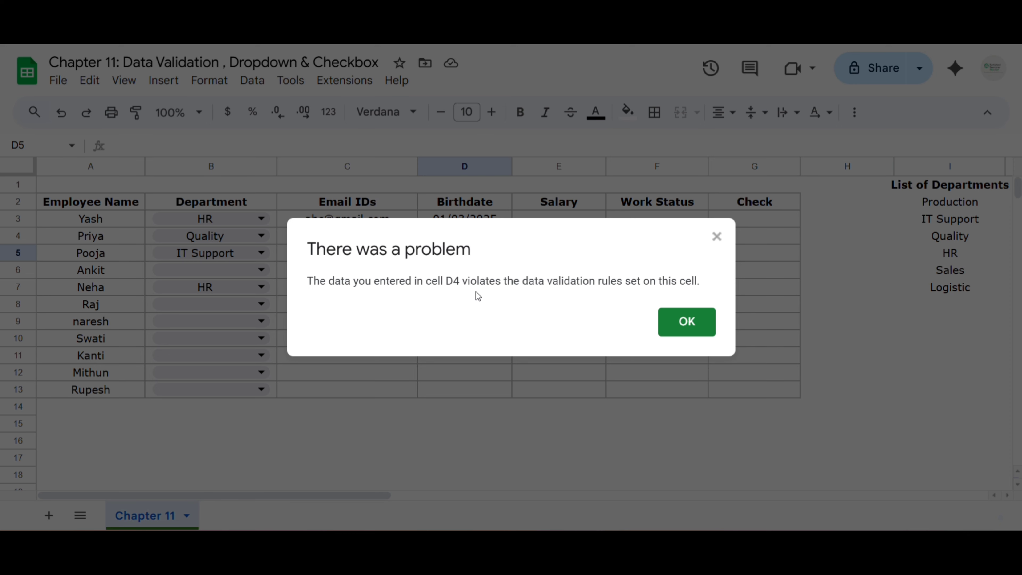
click(716, 236)
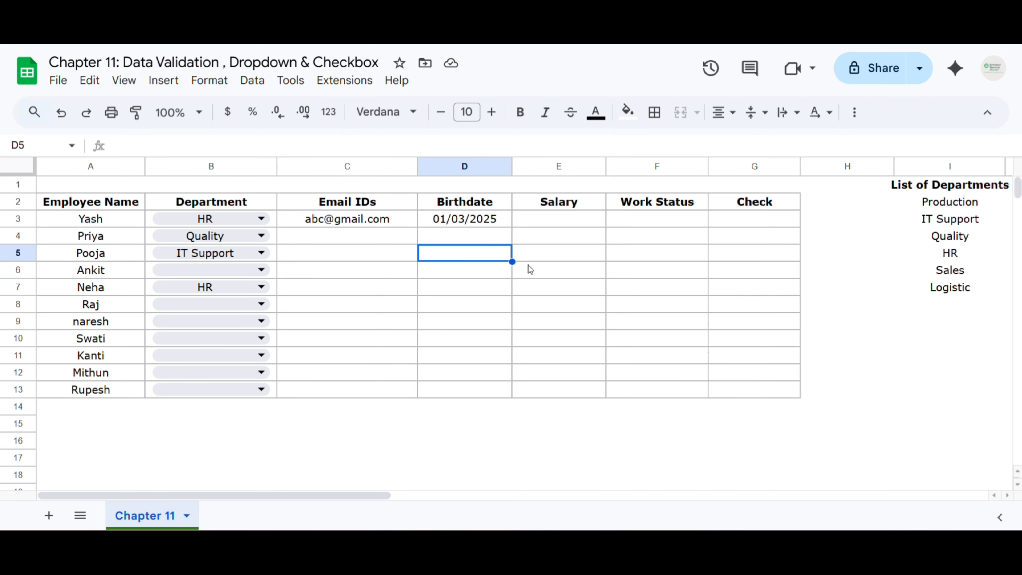
click(471, 238)
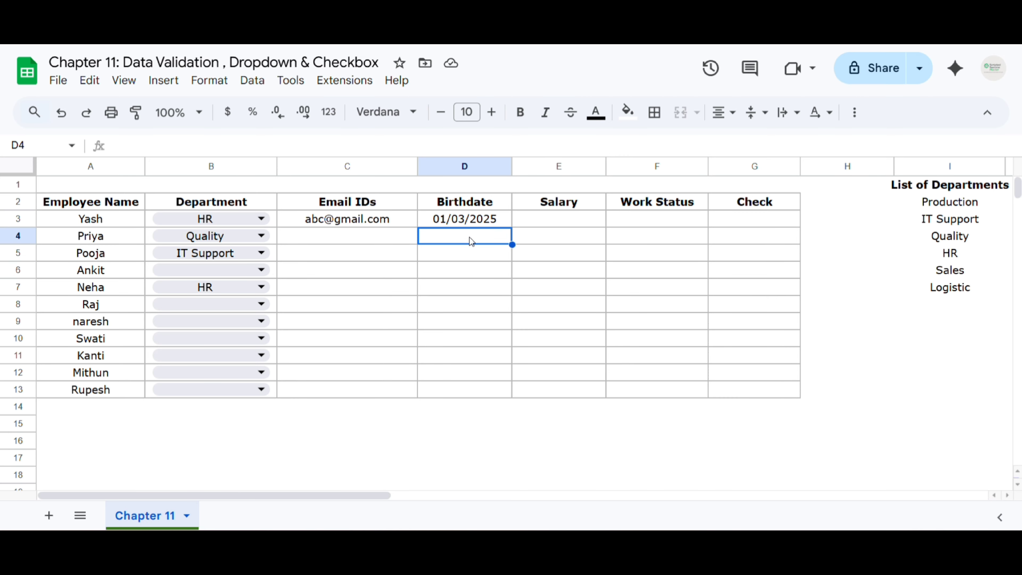
double_click(445, 239)
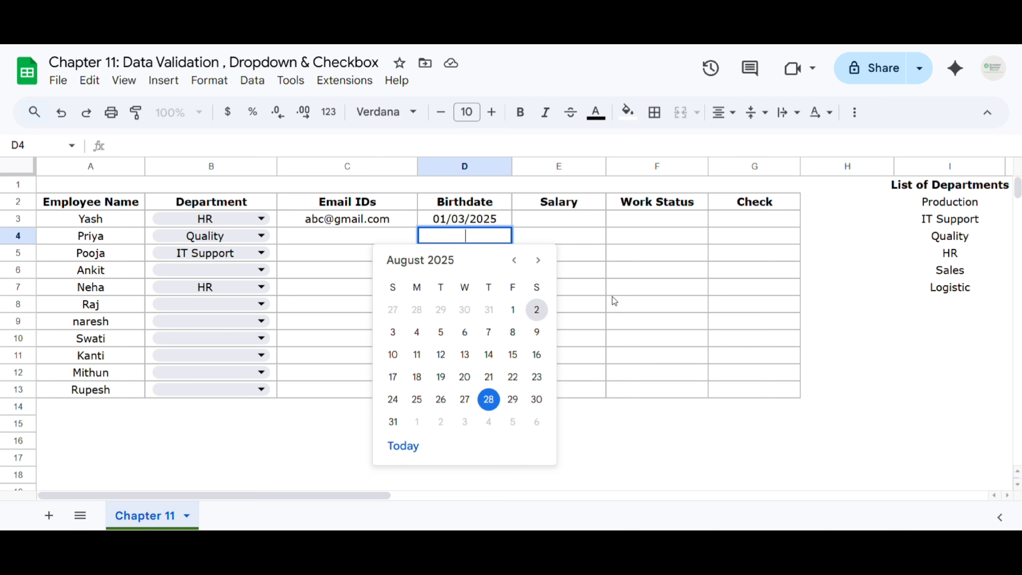
click(622, 256)
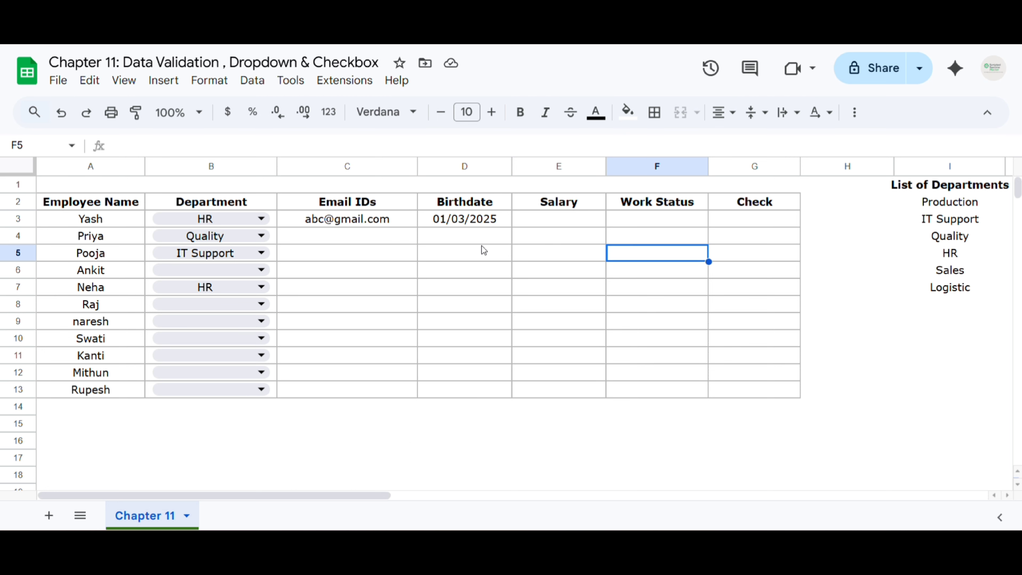
Choose the second and third employees' birthdates in D4 and D5 from the cells' calendar date picker
click(460, 237)
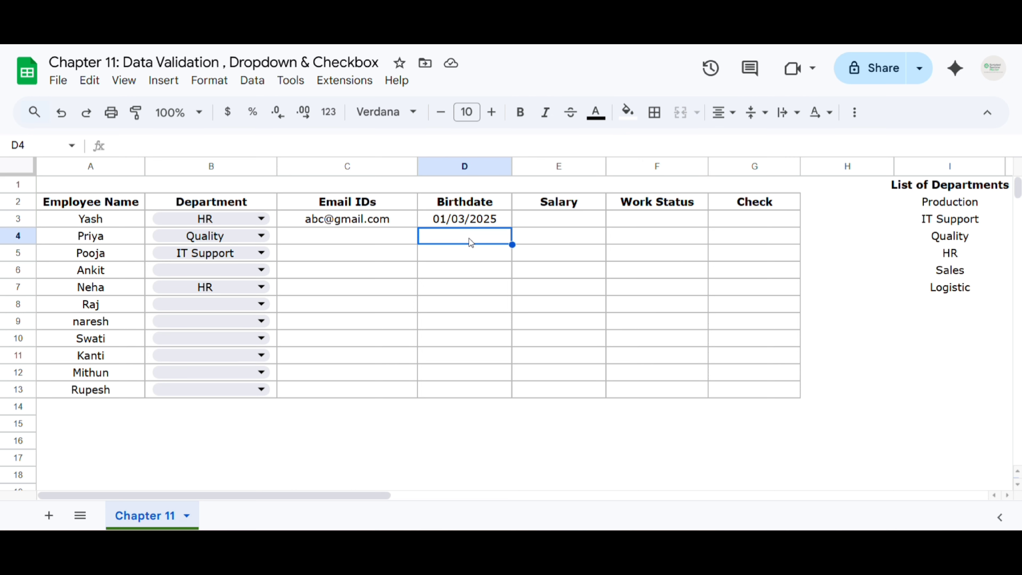
double_click(469, 238)
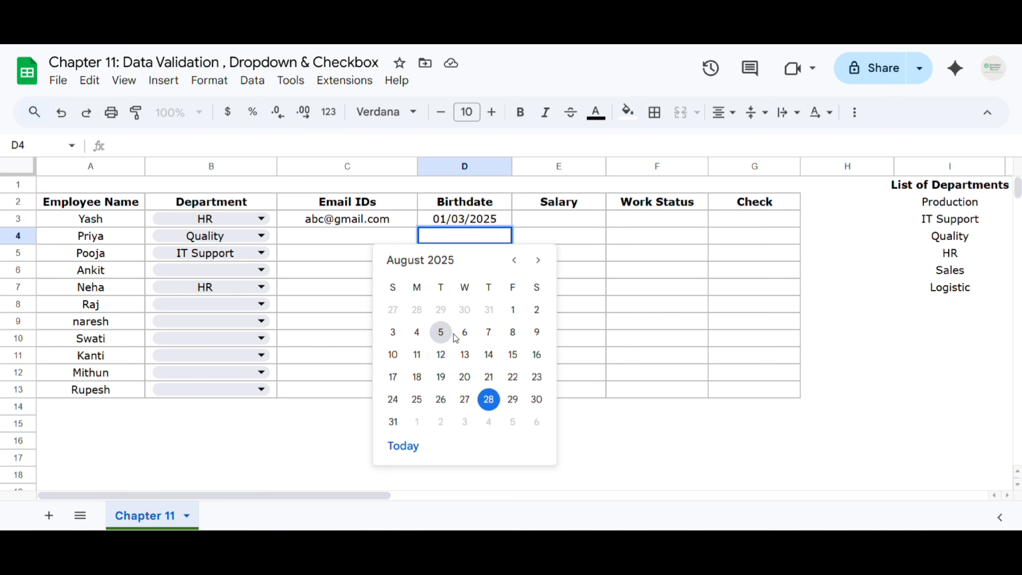
click(440, 333)
click(475, 257)
double_click(475, 258)
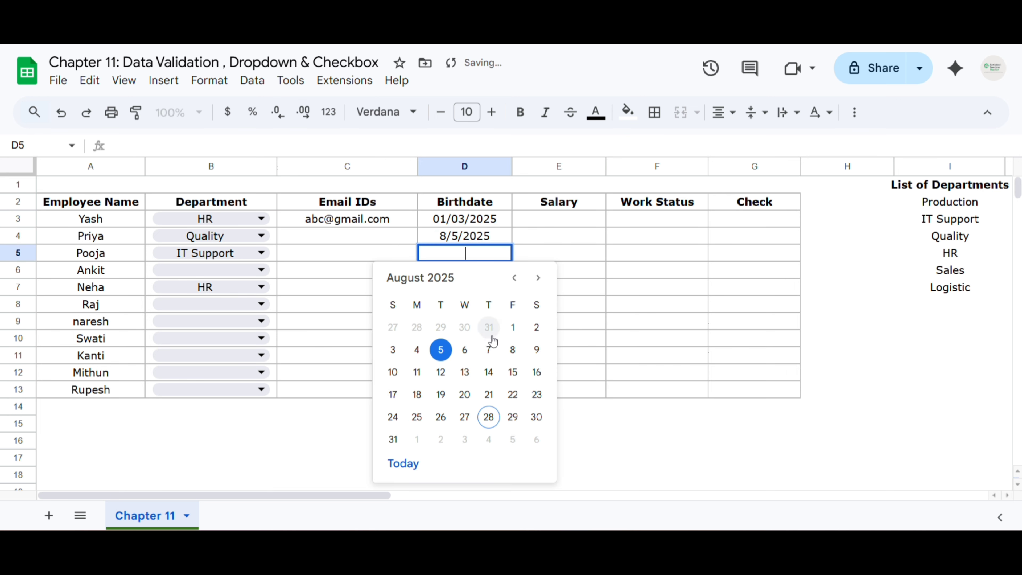
click(513, 349)
Format the birthdates in D3:D5 with the 26-Sep-2008 style date format
drag(480, 220, 474, 257)
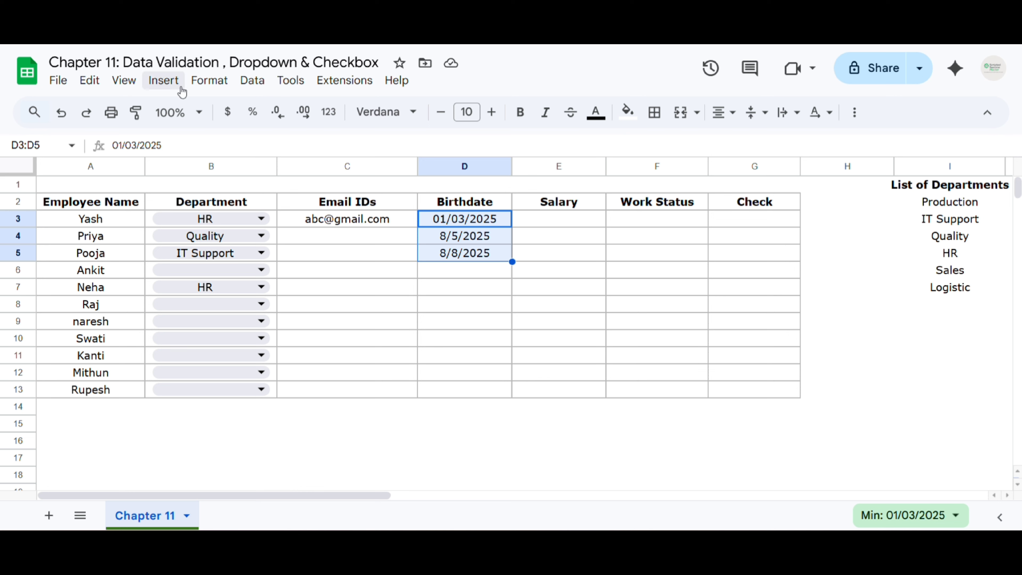
click(219, 85)
mouse_move(263, 146)
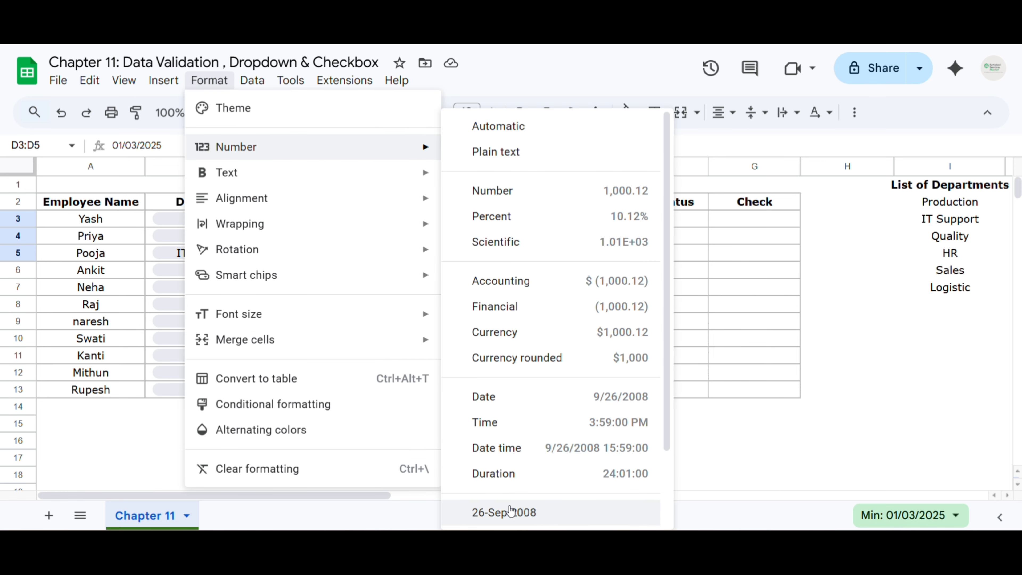
click(525, 520)
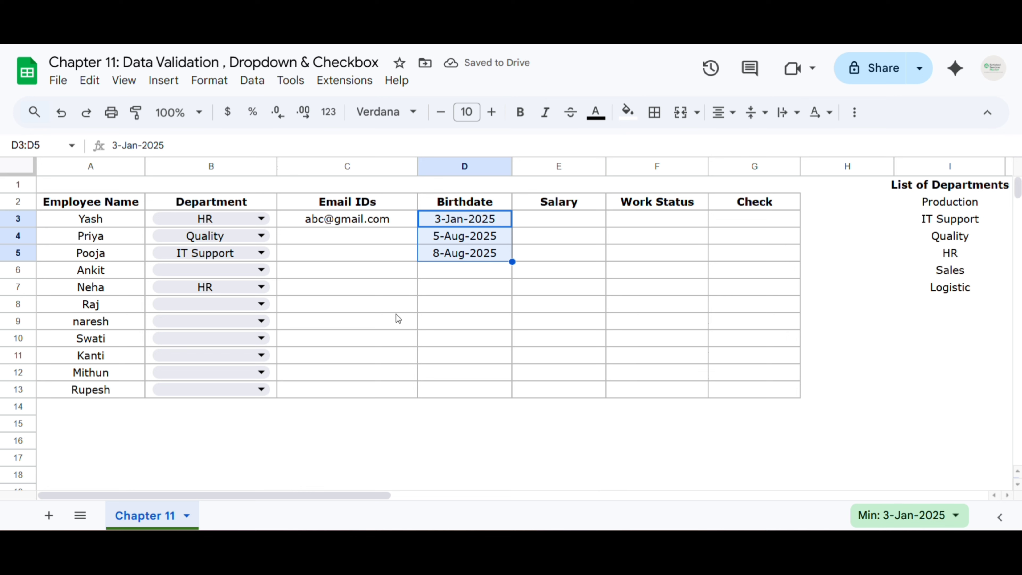
click(466, 277)
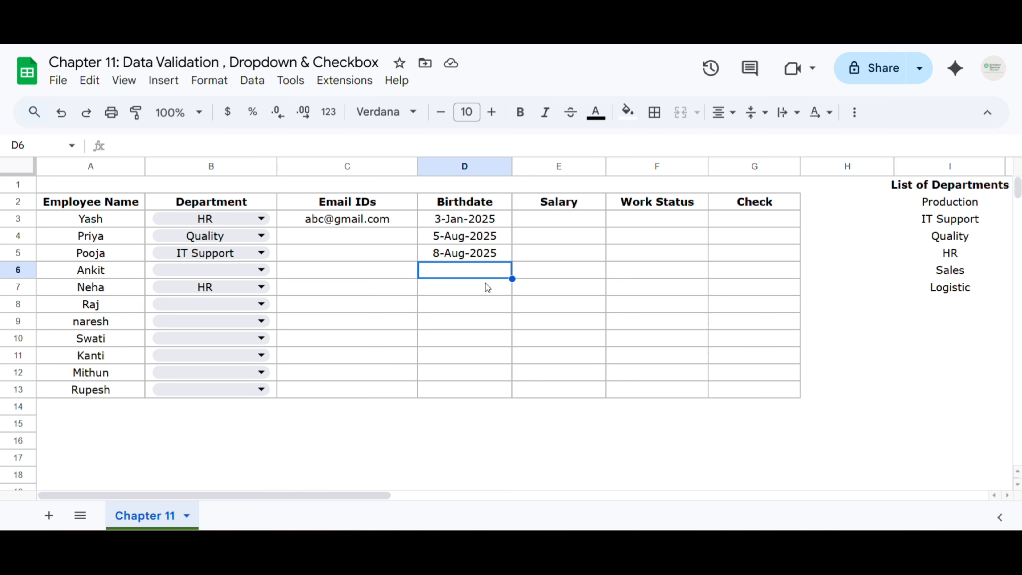
Add a data validation rule to the Salary cells E3:E13 that requires values greater than 0
click(538, 215)
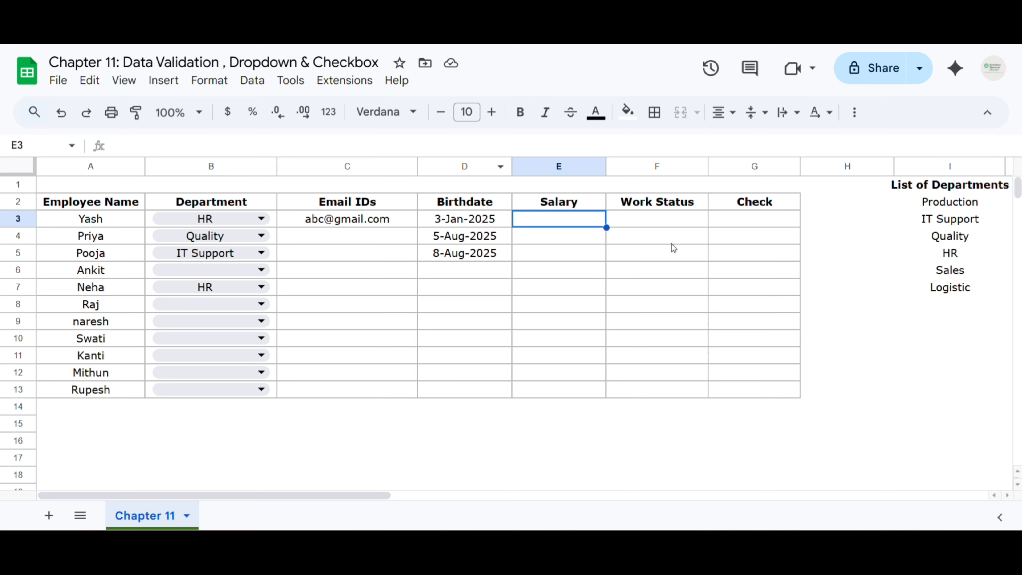
drag(540, 221, 539, 390)
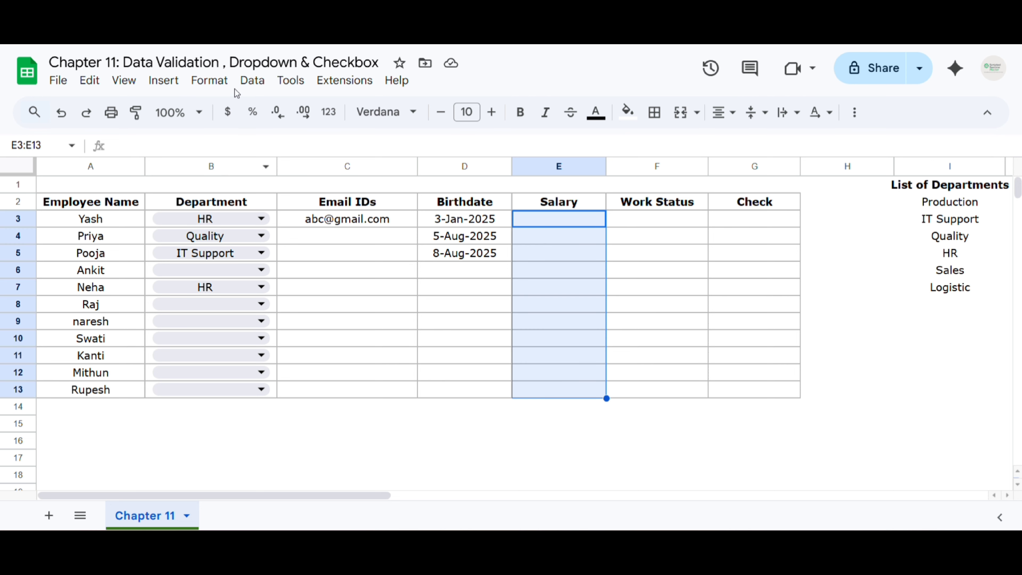
click(253, 80)
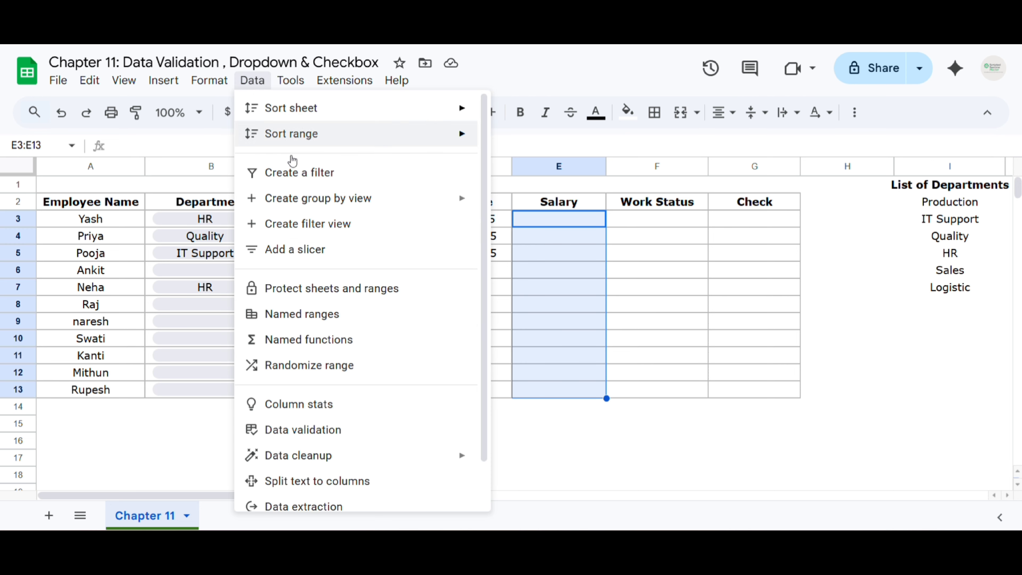
click(335, 431)
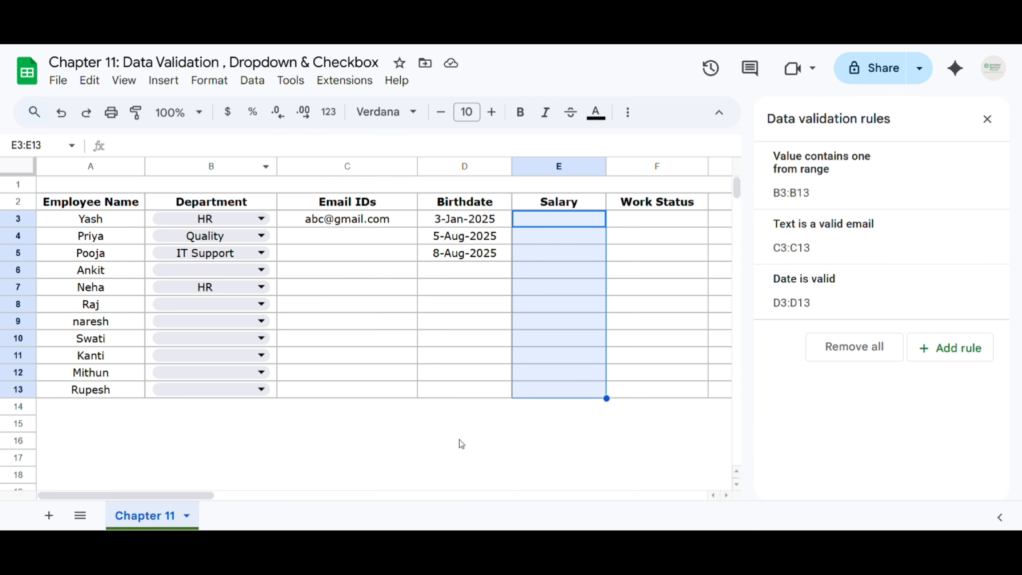
click(960, 359)
click(981, 254)
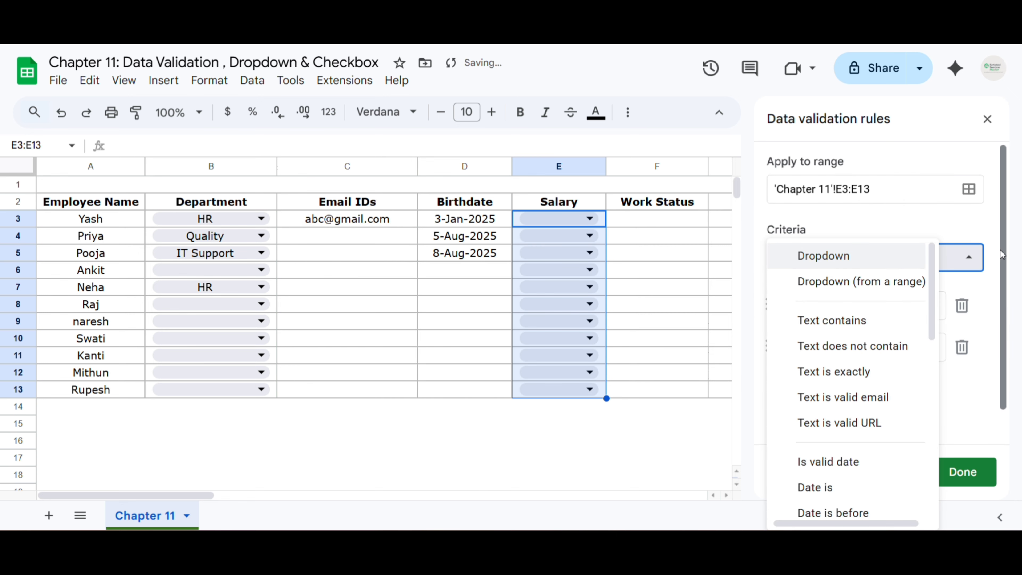
scroll(1007, 299, down, 1)
click(896, 221)
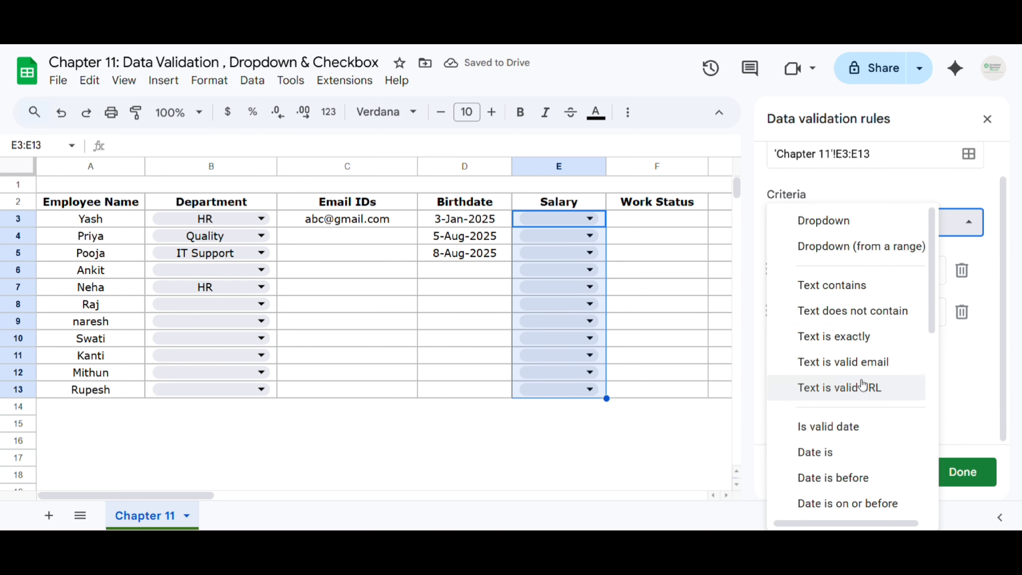
drag(931, 303, 938, 456)
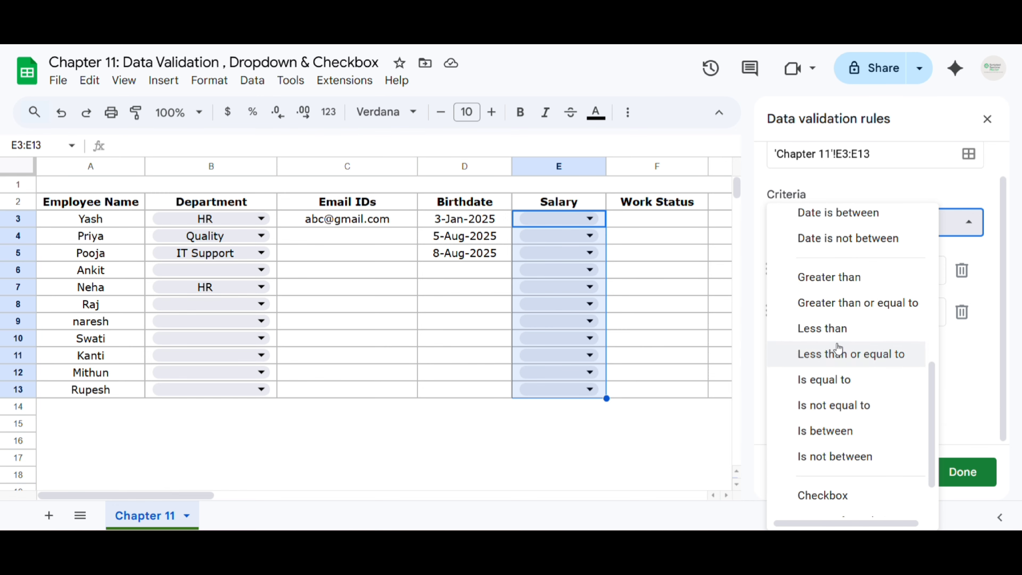
click(826, 284)
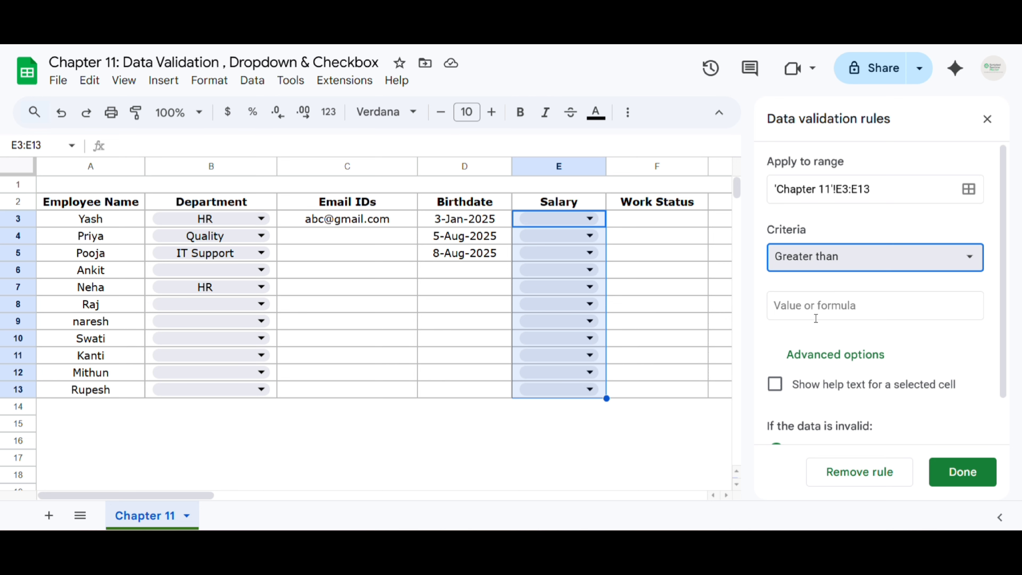
click(815, 309)
text(0)
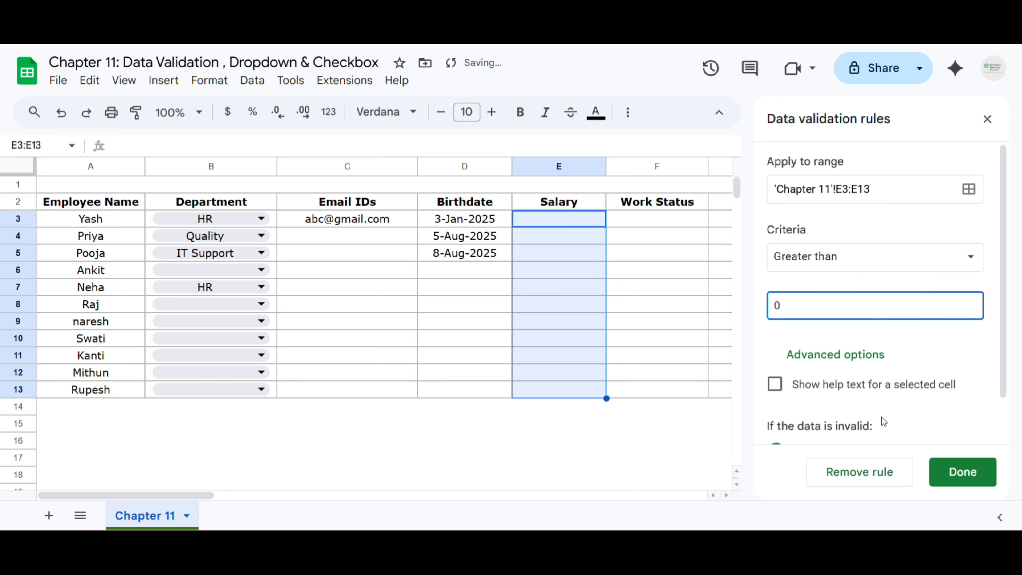
Set the salary rule to reject invalid input, save it, and close the data validation rules
drag(1003, 358, 1003, 403)
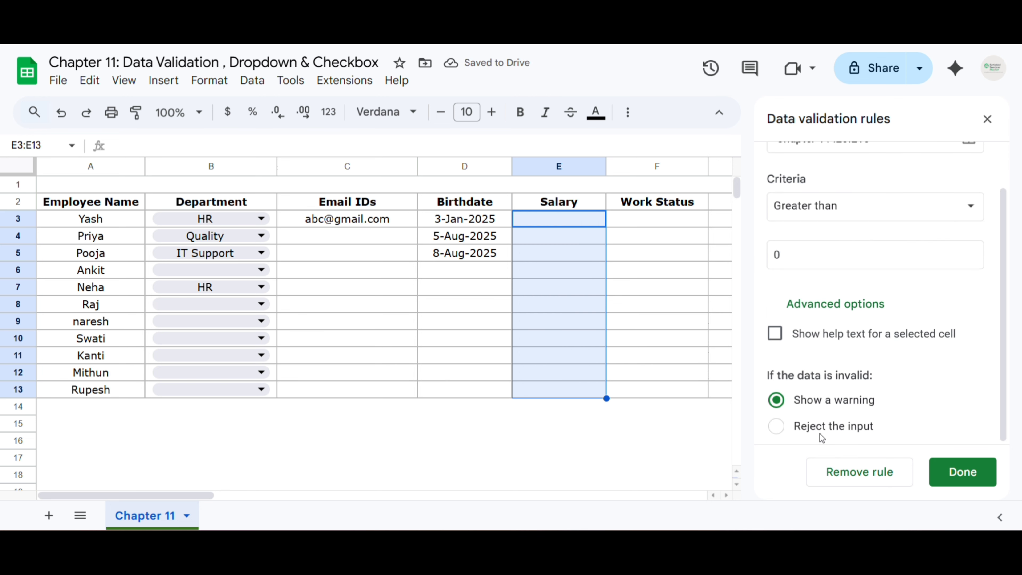
click(823, 430)
click(933, 470)
click(517, 224)
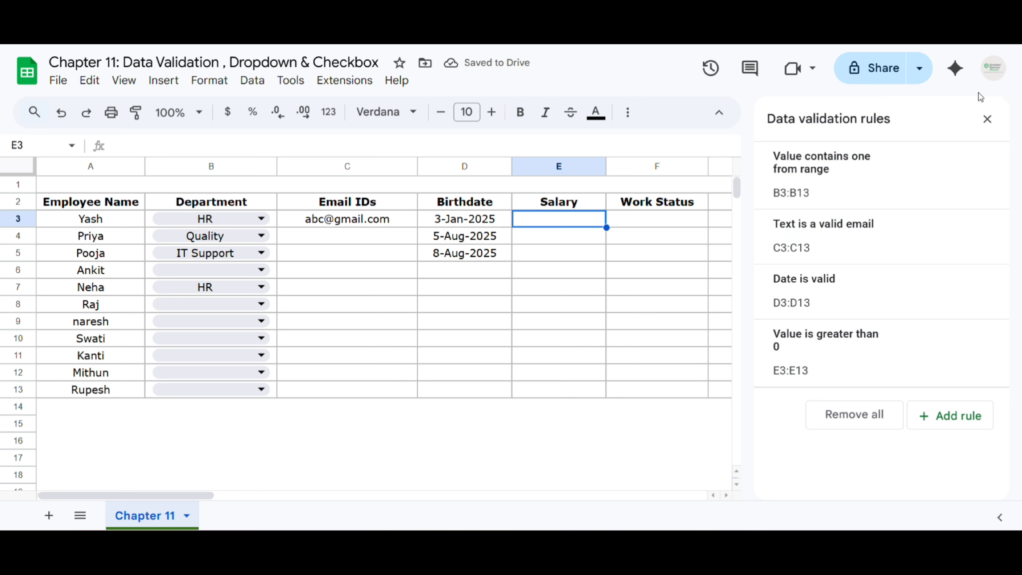
click(987, 119)
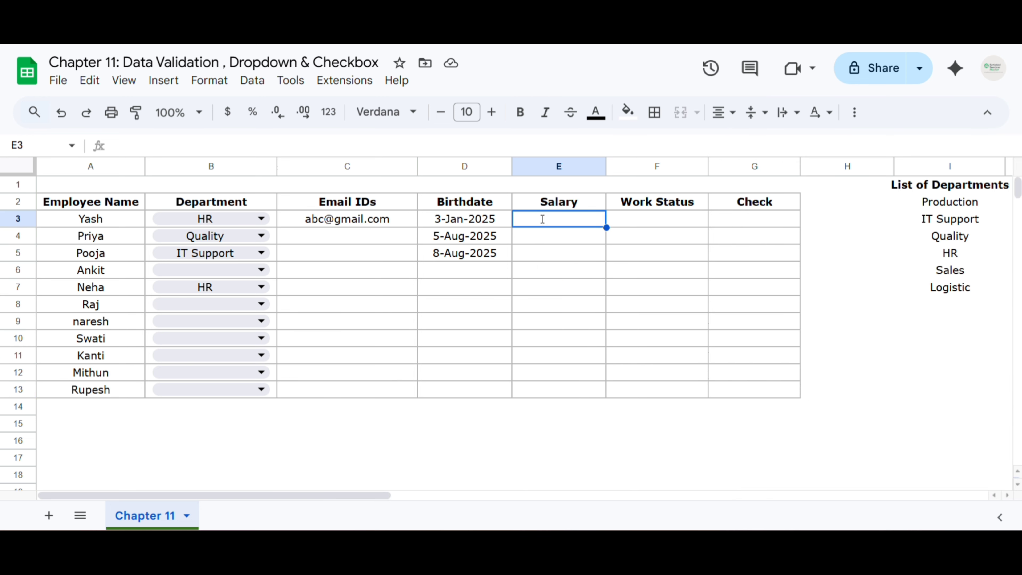
Enter the salaries 46543 in cell E3 and 3 in cell E4
text(46543)
key(Return)
text(3)
key(Return)
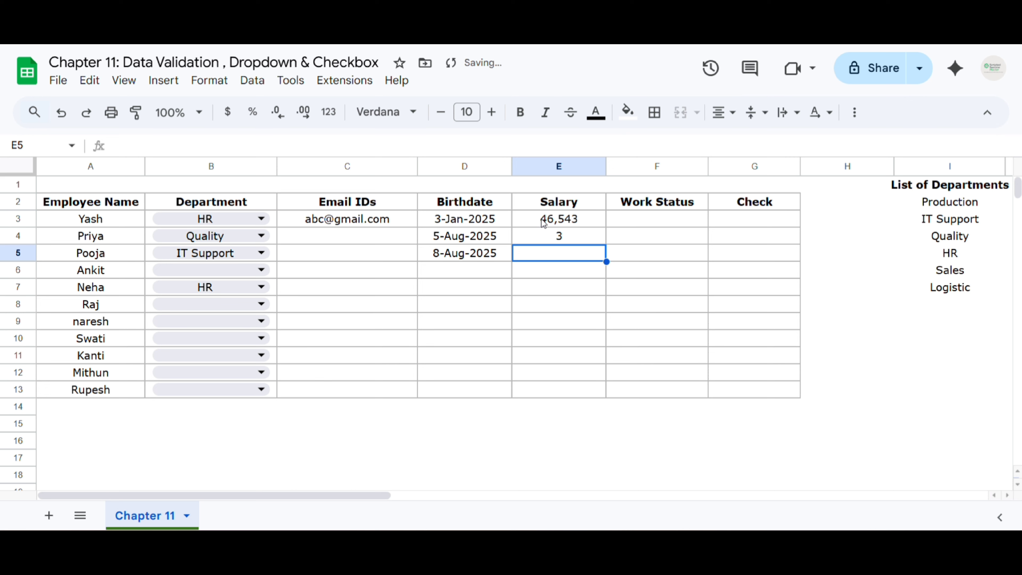
Try to enter "-" in E5 and "kgjk" in E6 to test the salary rule, dismissing the errors
text(-)
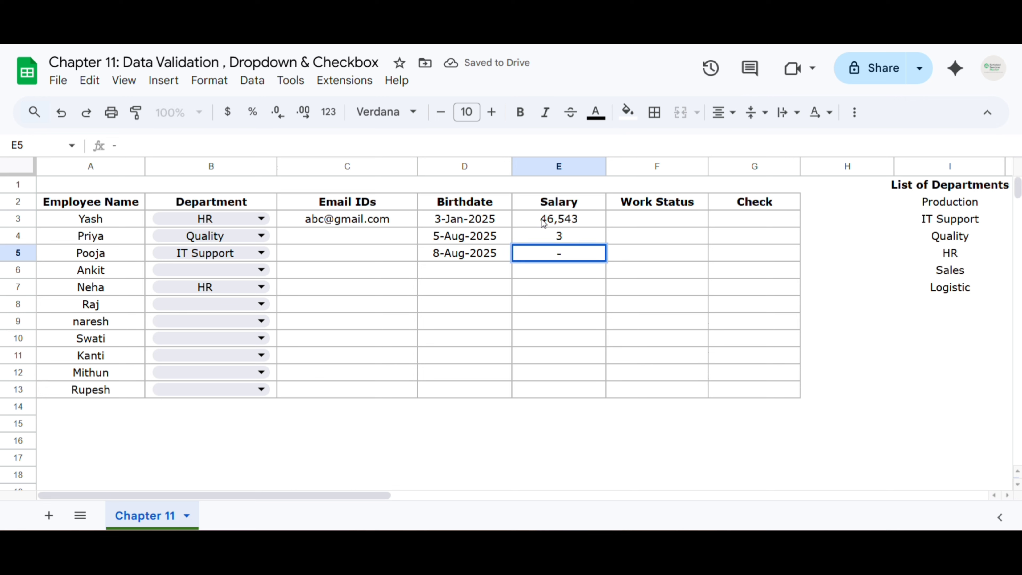
key(Return)
key(Return)
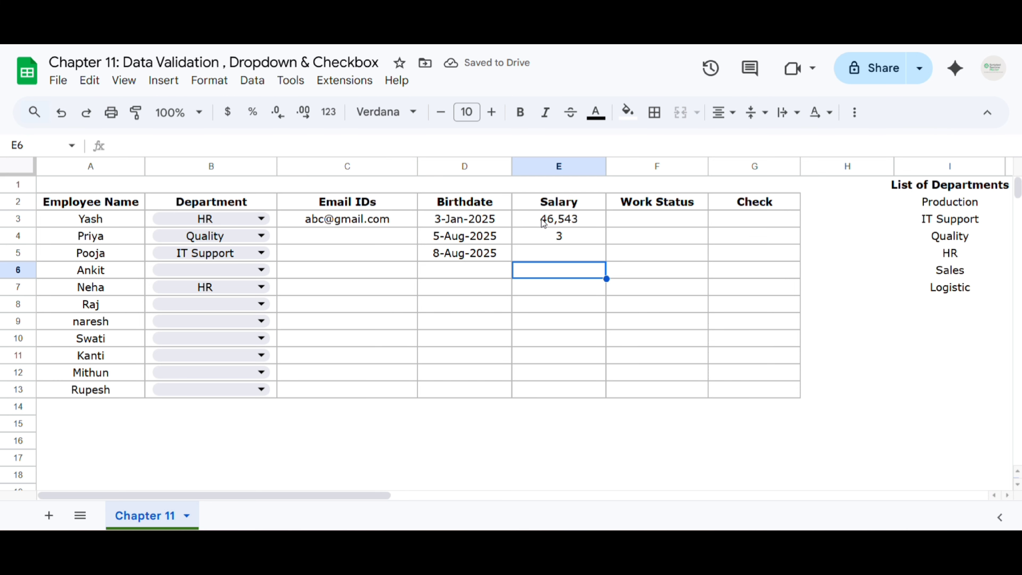
text(kgjk)
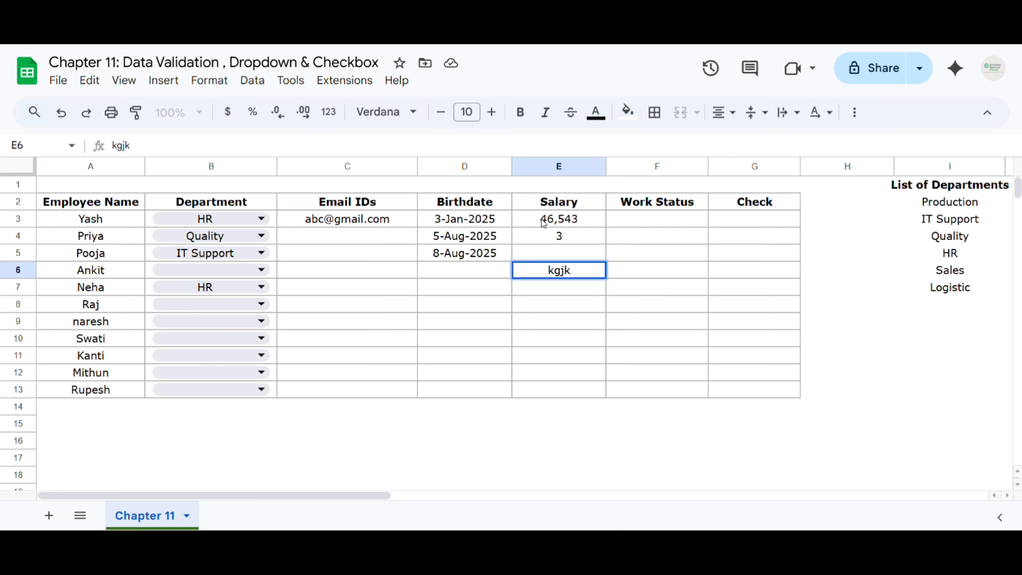
key(Return)
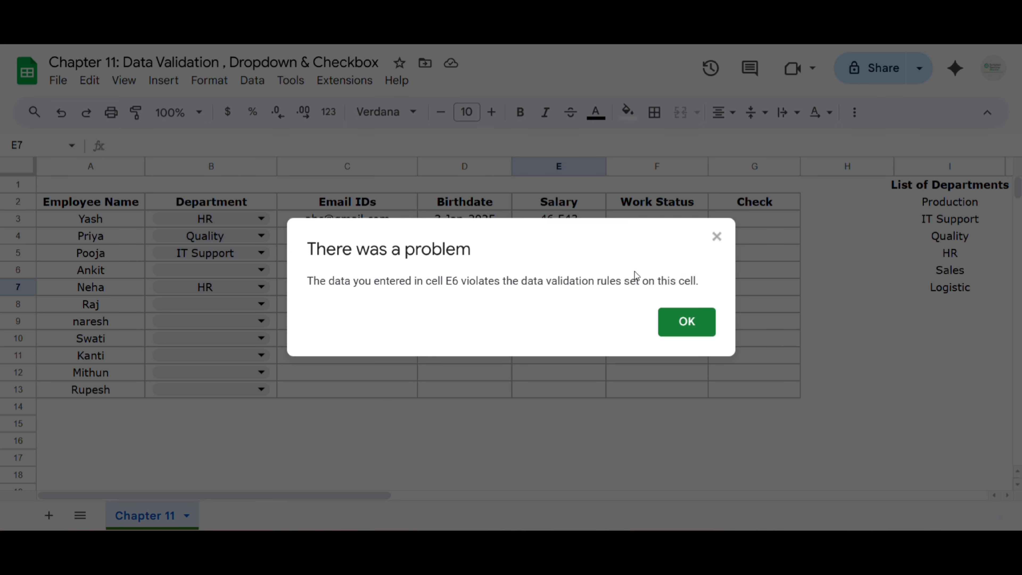
click(694, 325)
Add a dropdown validation rule to the Work Status cell F3 with WIP as its first option
click(625, 225)
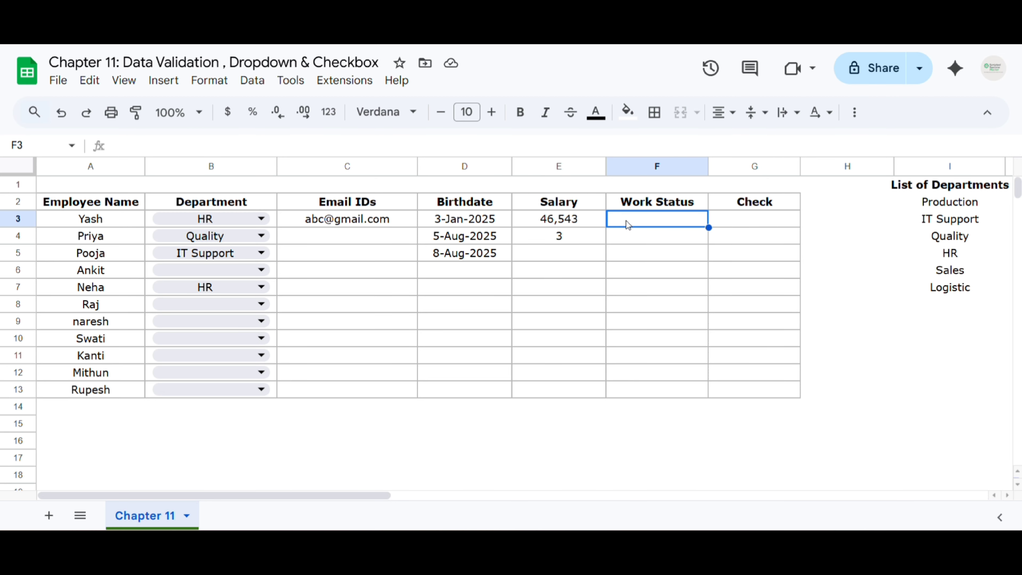
click(252, 81)
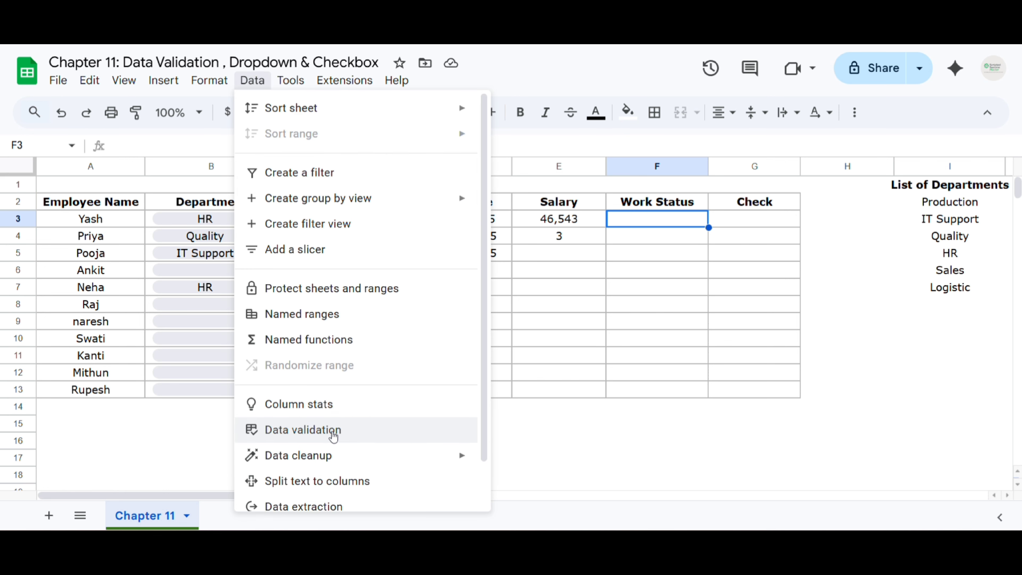
click(331, 429)
click(918, 421)
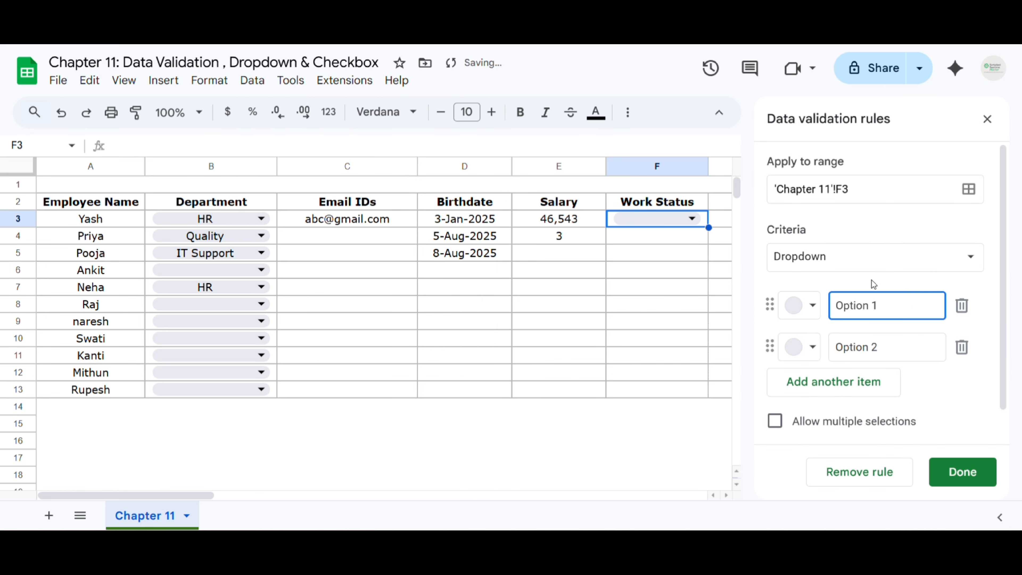
drag(878, 308, 802, 328)
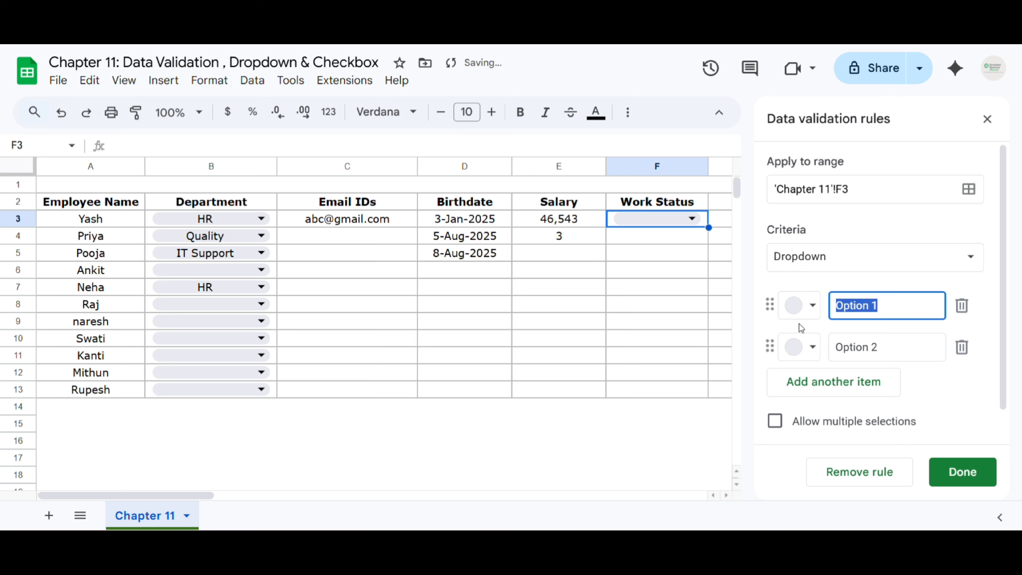
text(WIP)
key(Tab)
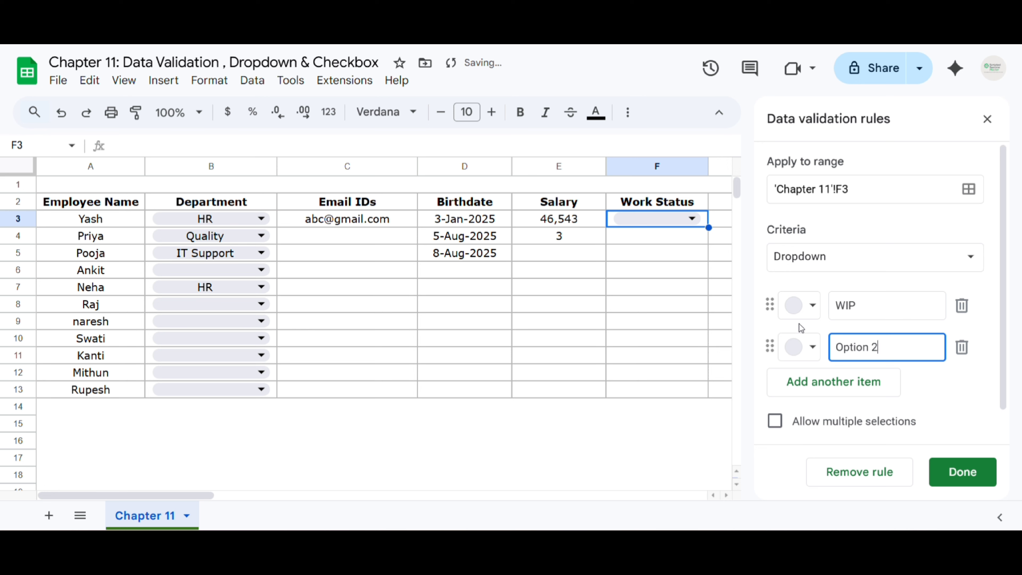
Set the second dropdown option to Completed and add a third option, Not Started Yet
key(BackSpace)
key(BackSpace)
key(BackSpace)
key(BackSpace)
key(BackSpace)
key(BackSpace)
key(BackSpace)
key(BackSpace)
text(Completed)
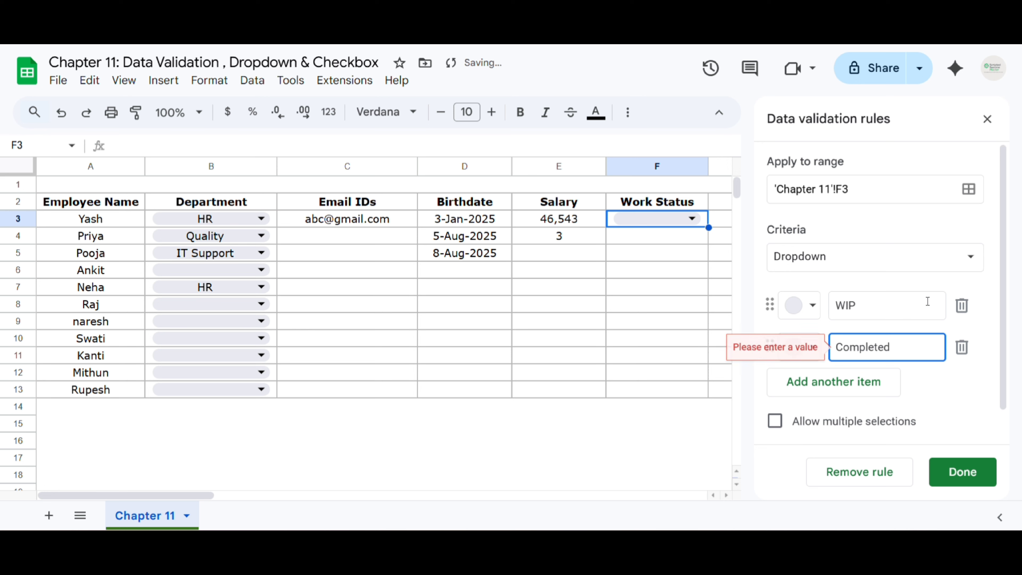
click(878, 387)
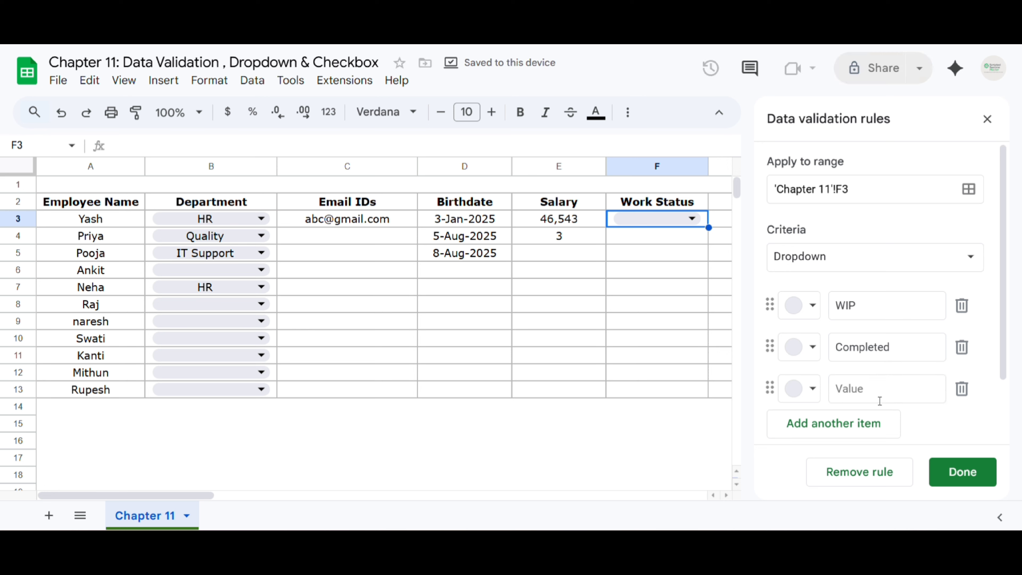
click(872, 399)
text(Not Starte)
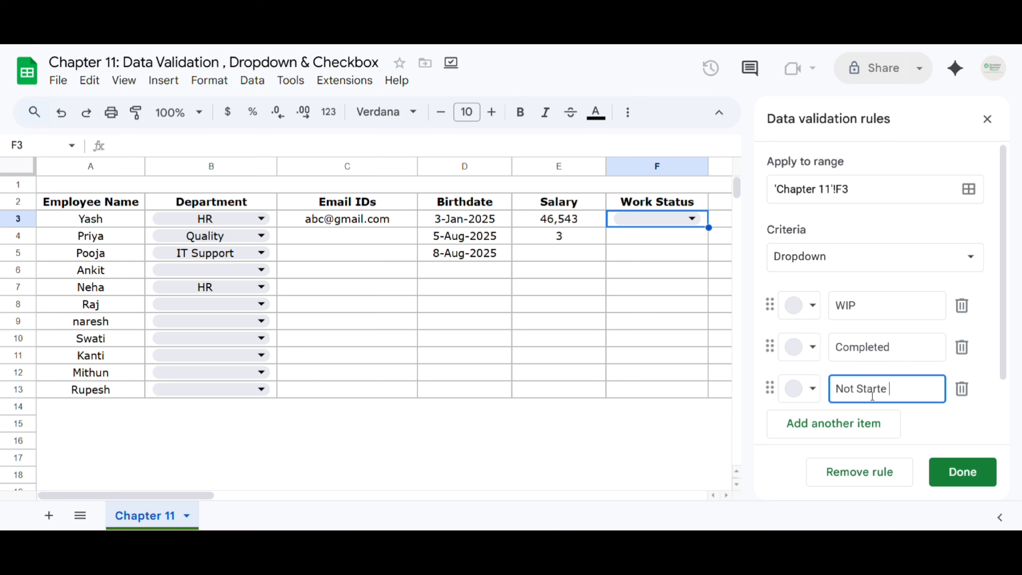
text(d Yet)
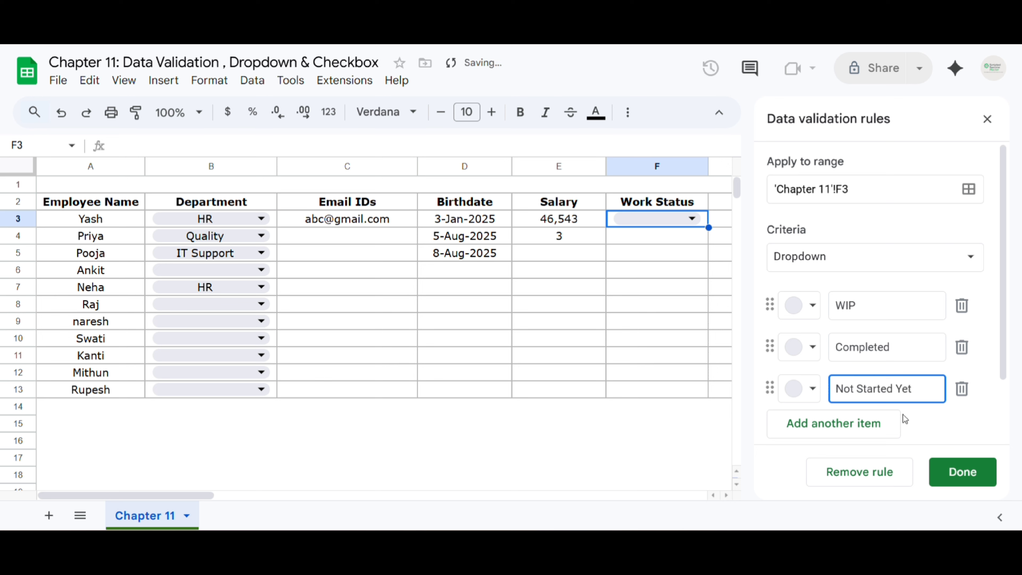
Colour the dropdown options: light blue for WIP, light green for Completed and light red for Not Started Yet
click(800, 306)
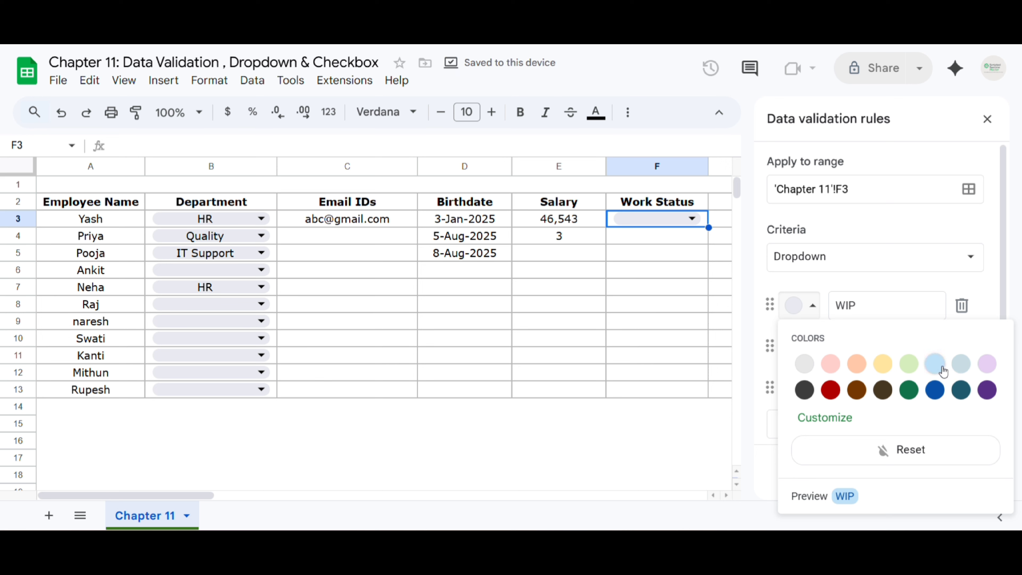
click(934, 364)
click(804, 349)
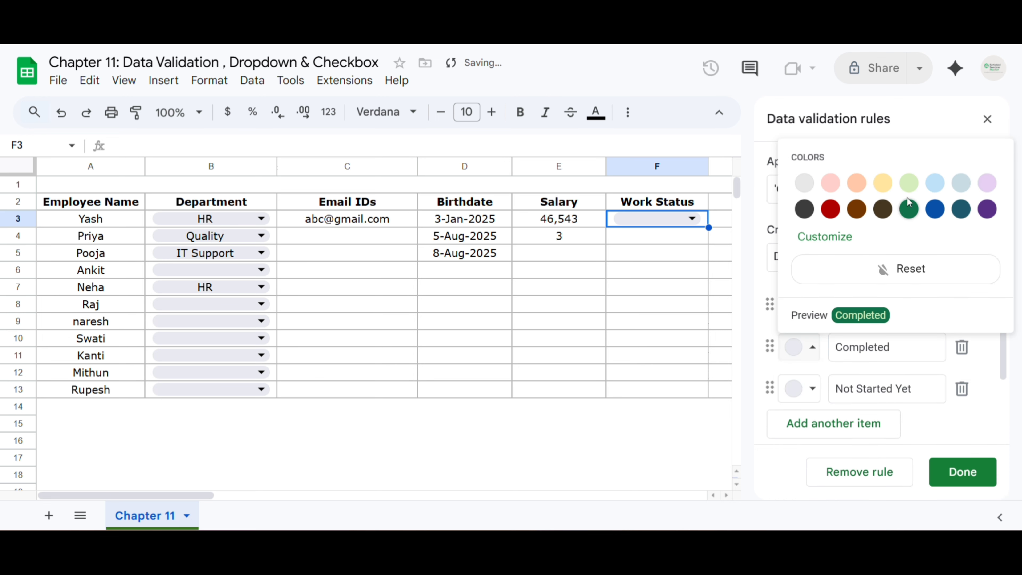
click(908, 206)
click(801, 388)
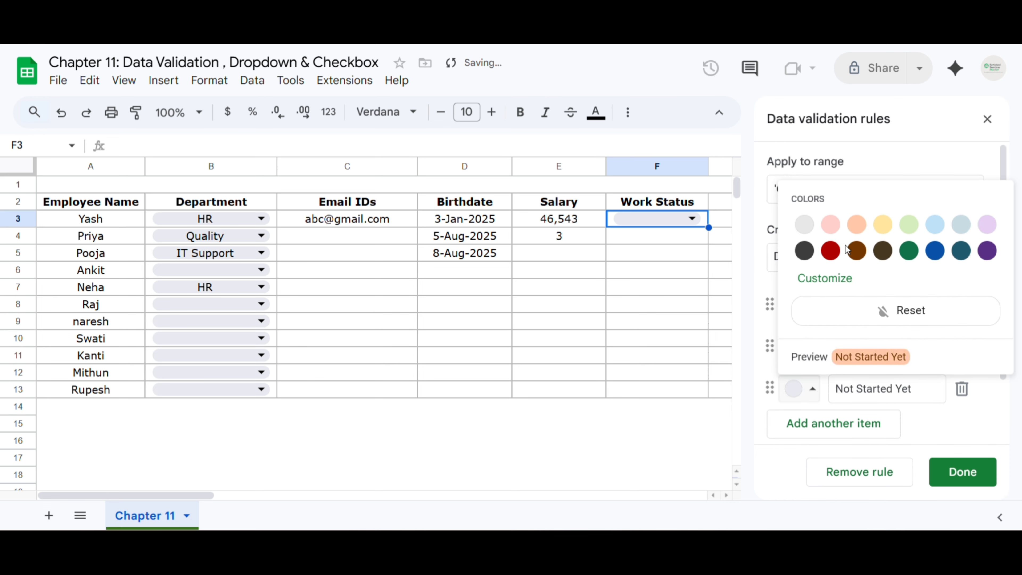
click(831, 226)
Save the Work Status dropdown rule and fill it down from F3 through F13
click(963, 472)
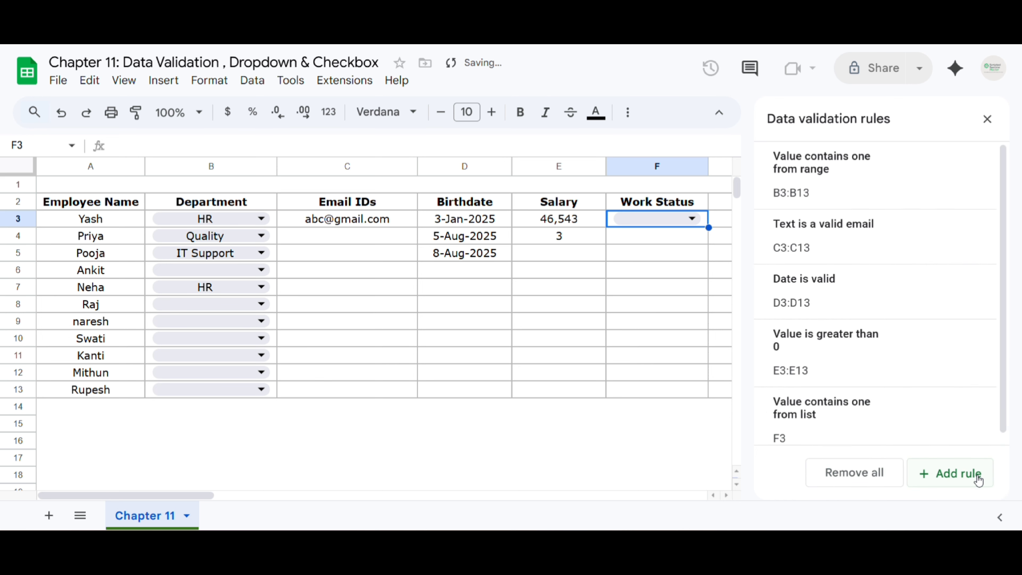
click(986, 119)
drag(700, 220, 708, 393)
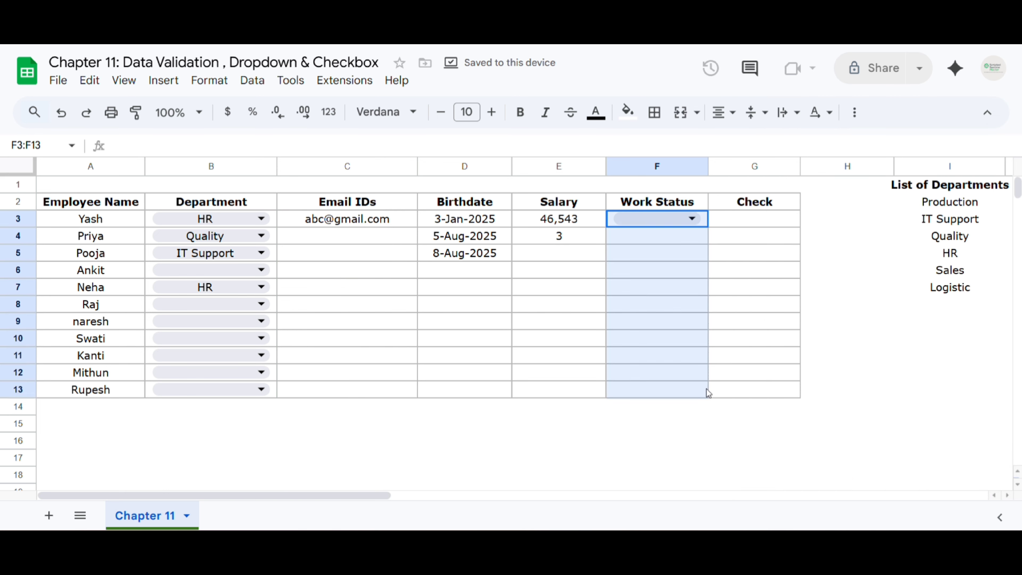
key(ctrl+d)
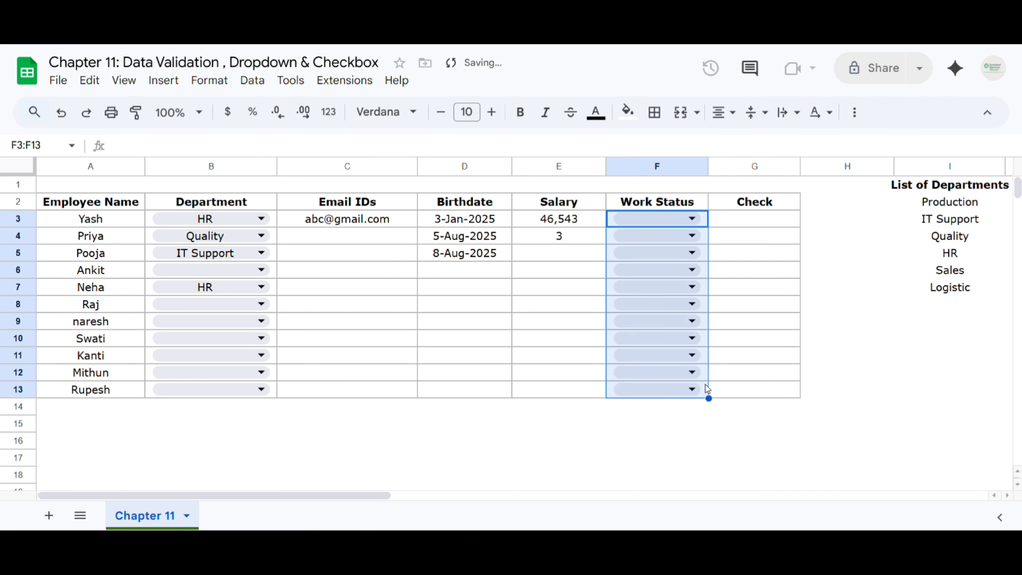
Set the Work Status to Not Started Yet in F3, Completed in F4 and WIP in F5
click(692, 219)
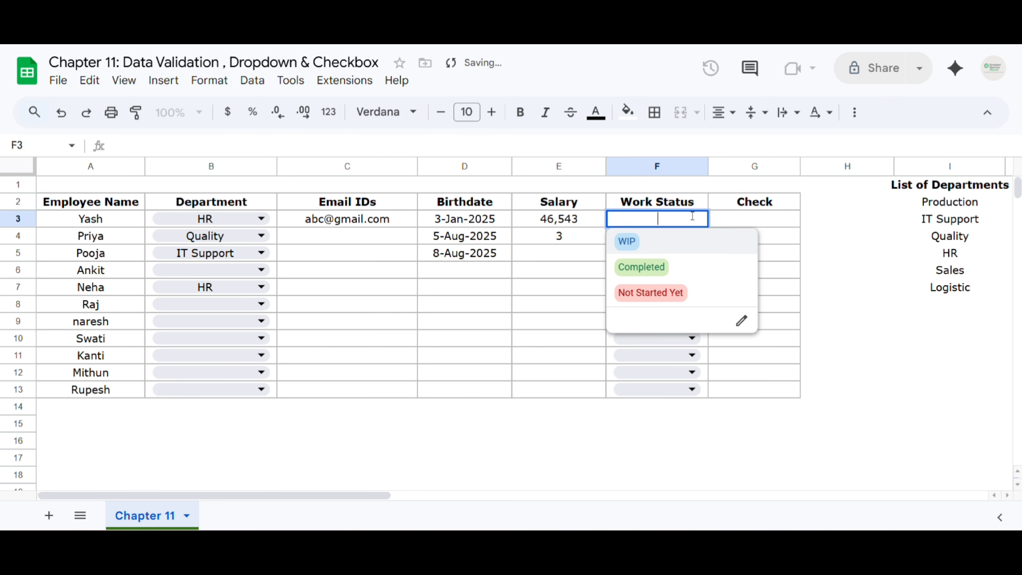
click(708, 293)
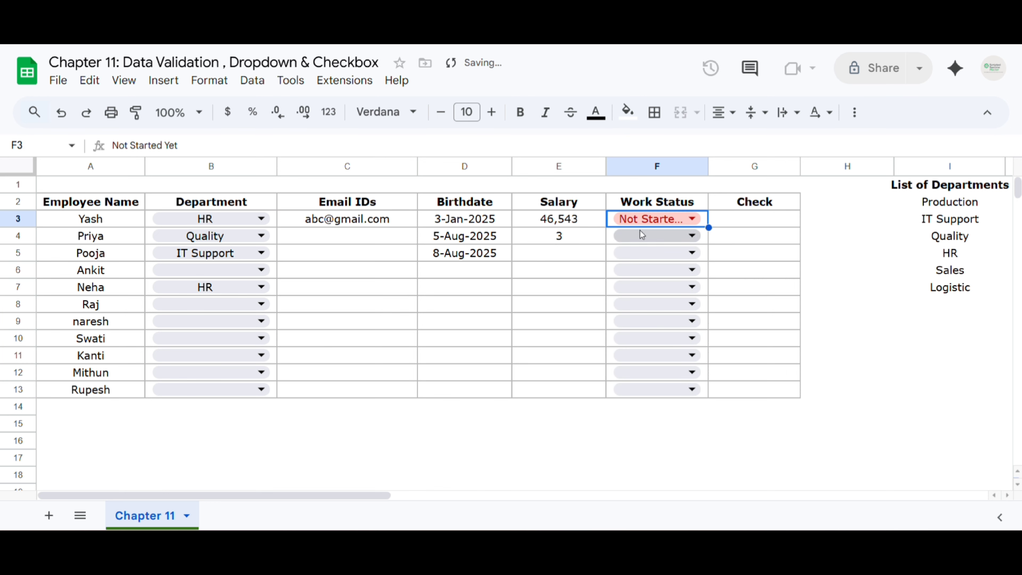
click(684, 238)
click(642, 283)
click(692, 253)
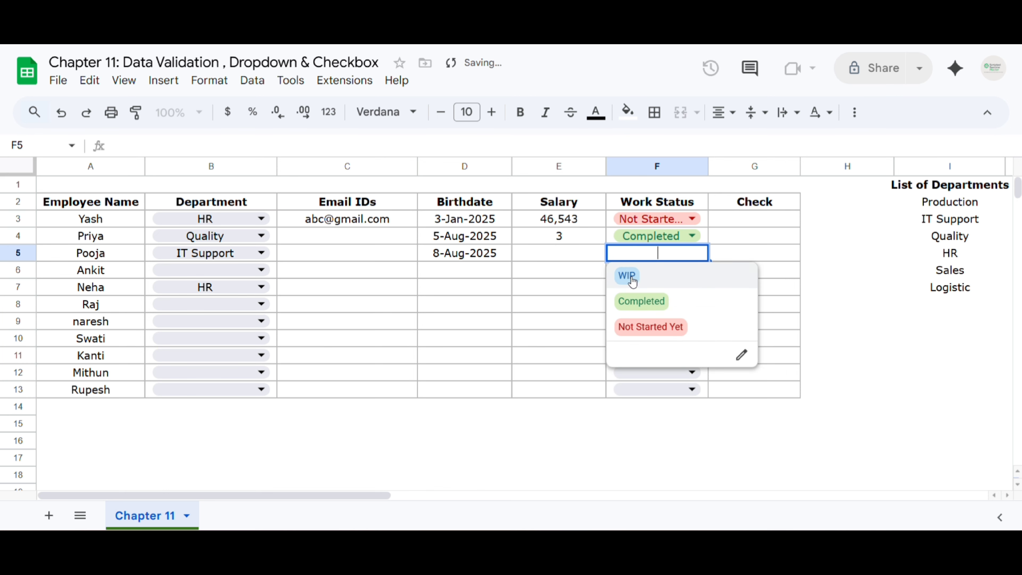
click(626, 275)
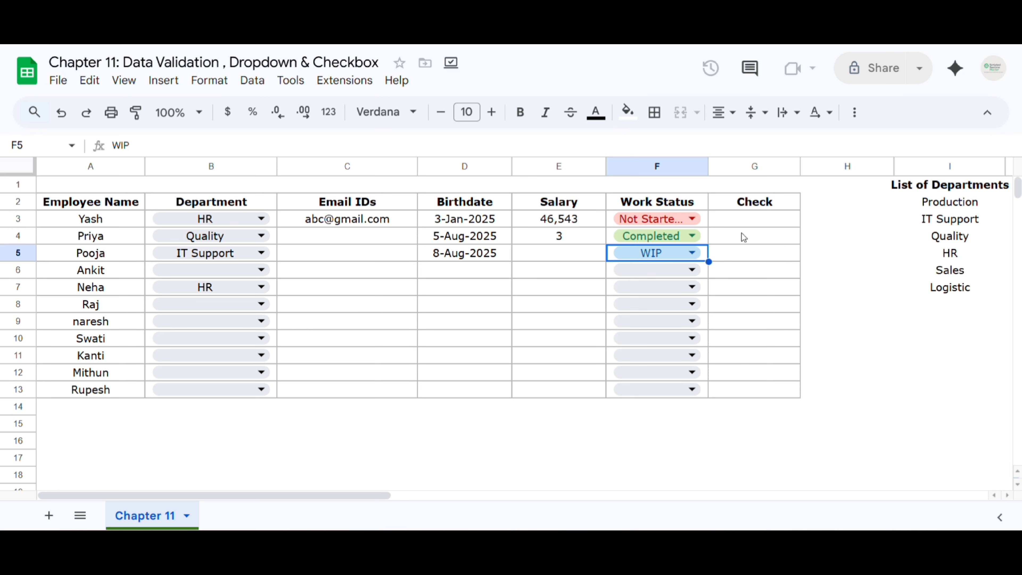
Add a checkbox validation rule to the Check cell G3 and fill it down through G13
click(732, 218)
click(248, 83)
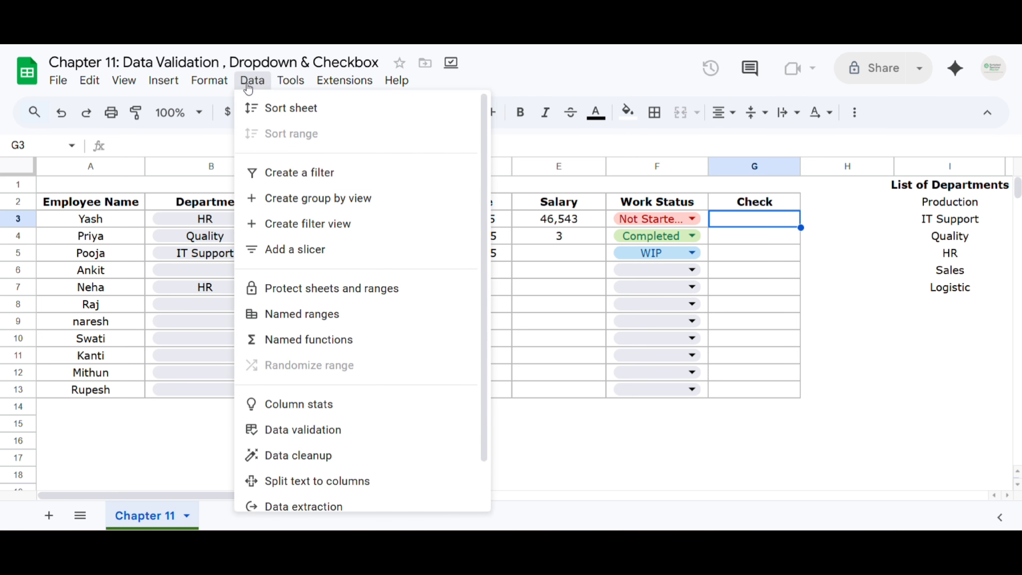
click(297, 430)
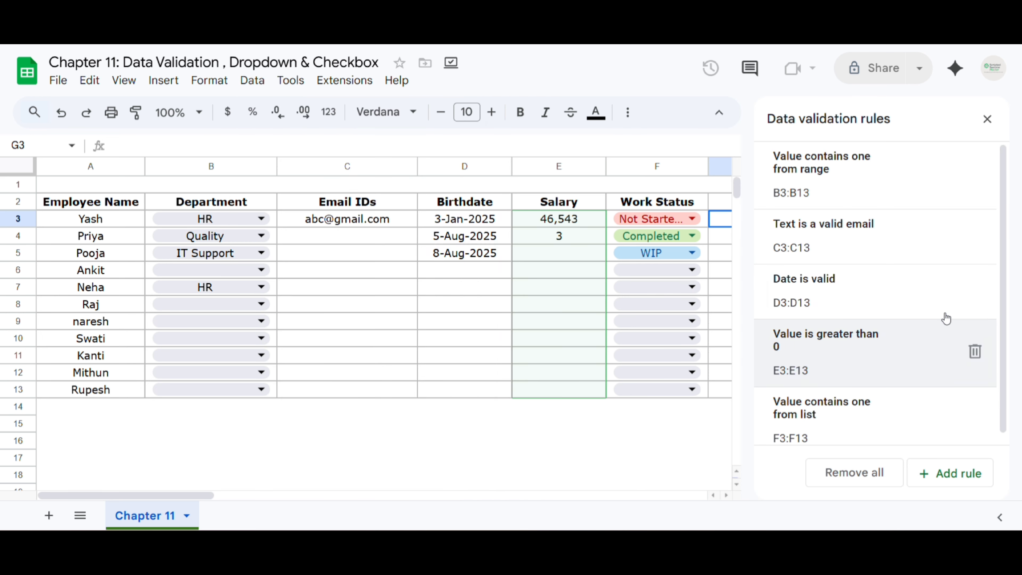
click(968, 481)
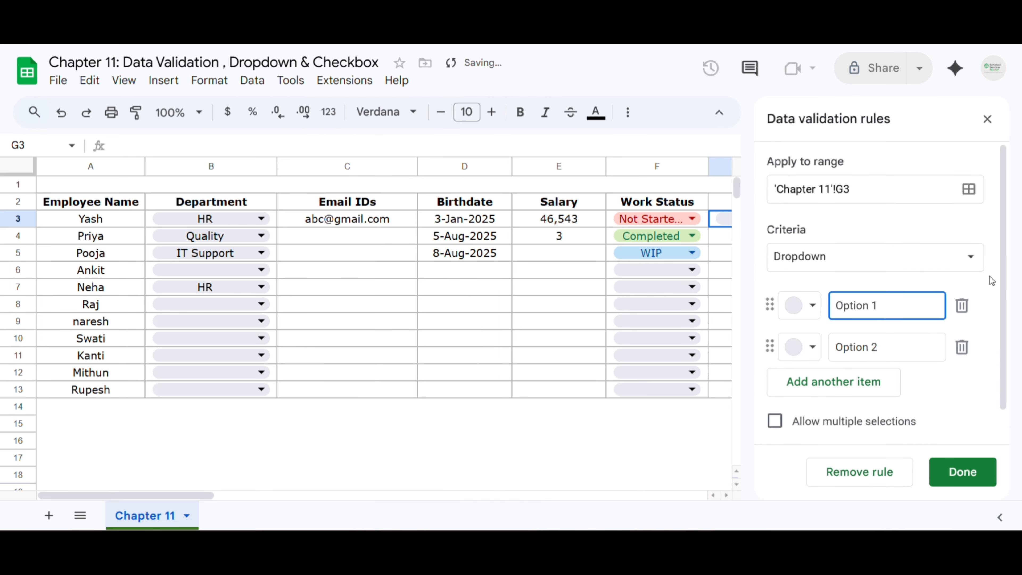
click(970, 256)
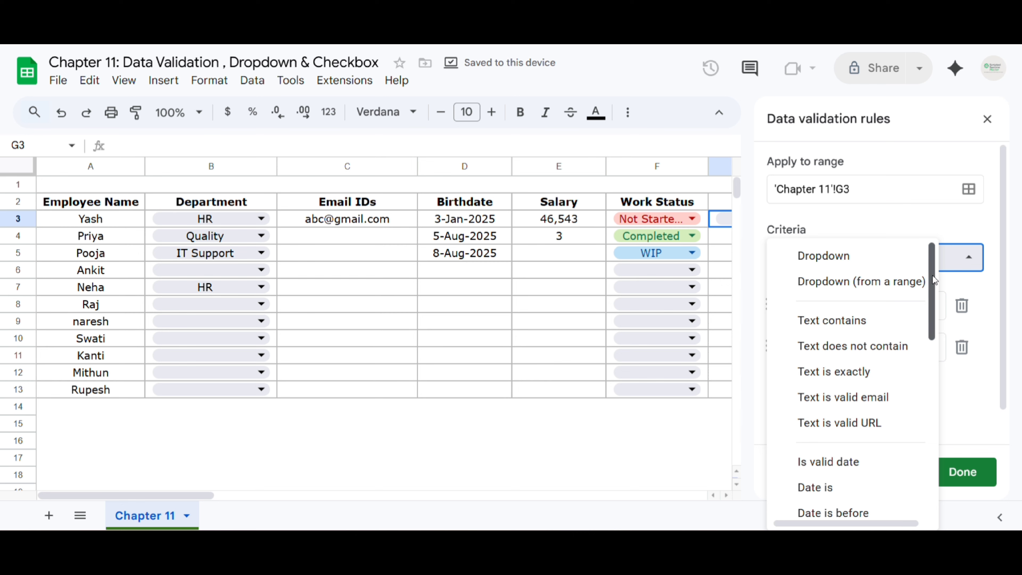
drag(934, 281, 952, 459)
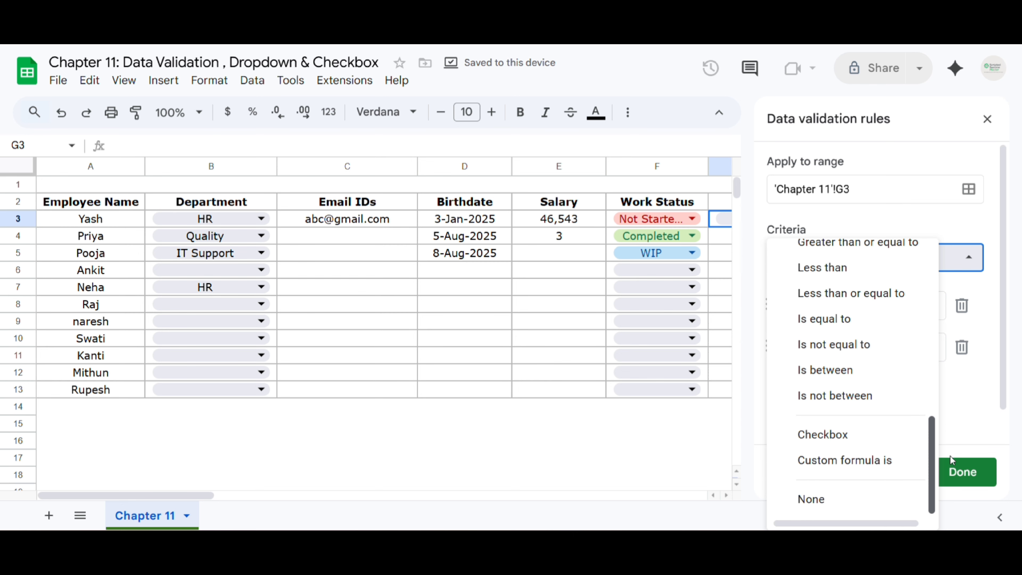
click(827, 443)
click(946, 468)
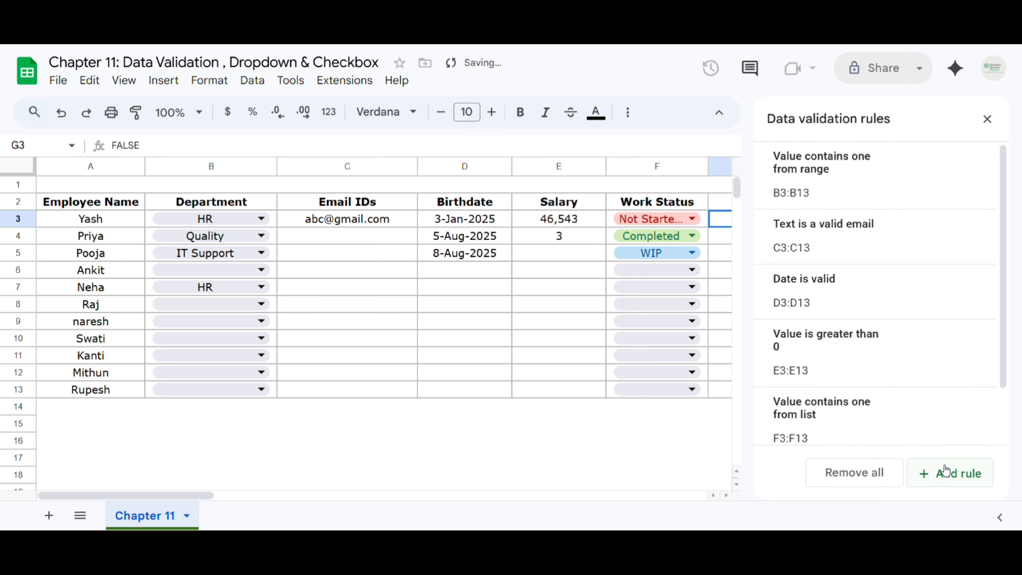
click(986, 119)
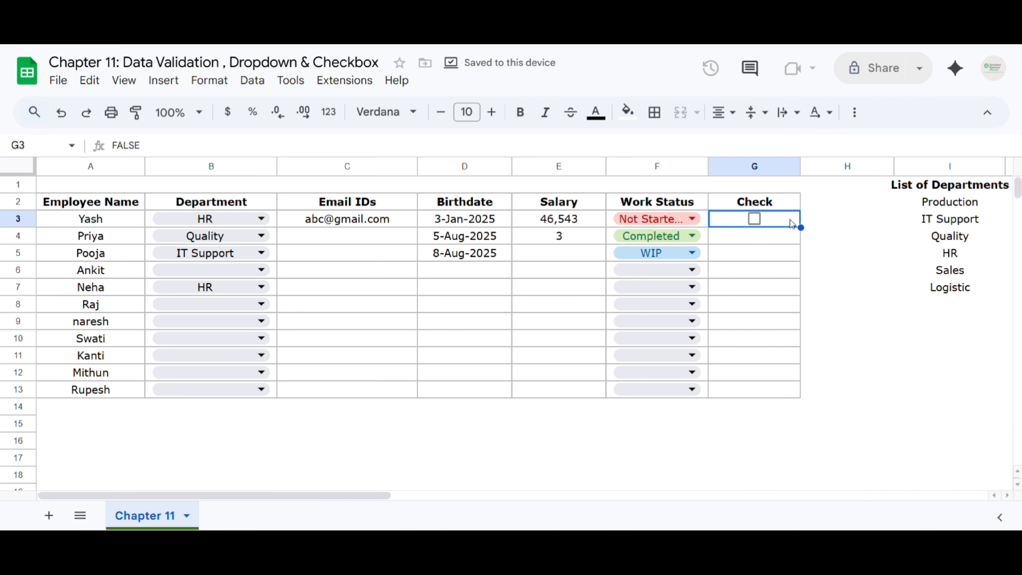
drag(800, 227, 800, 409)
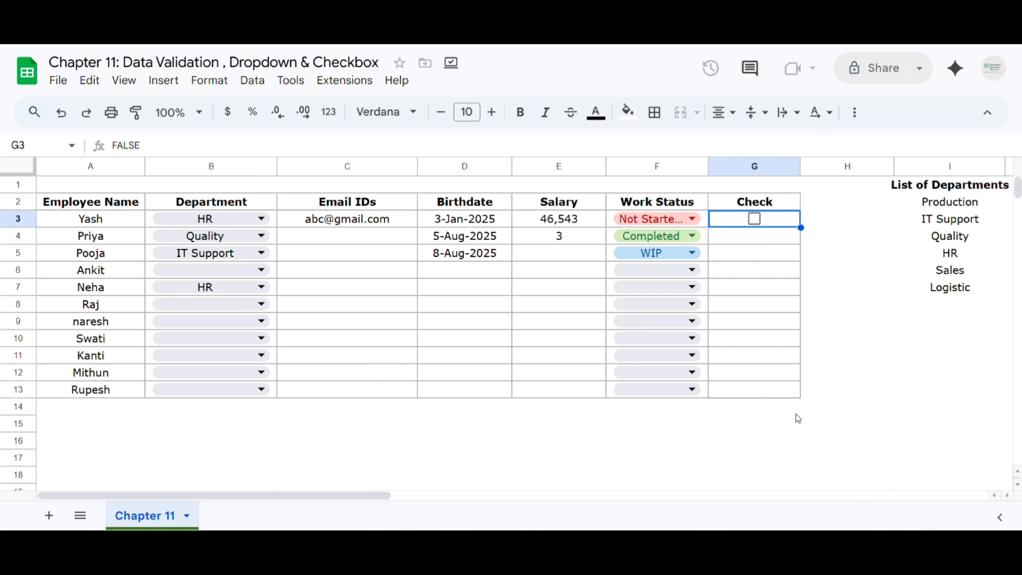
click(809, 225)
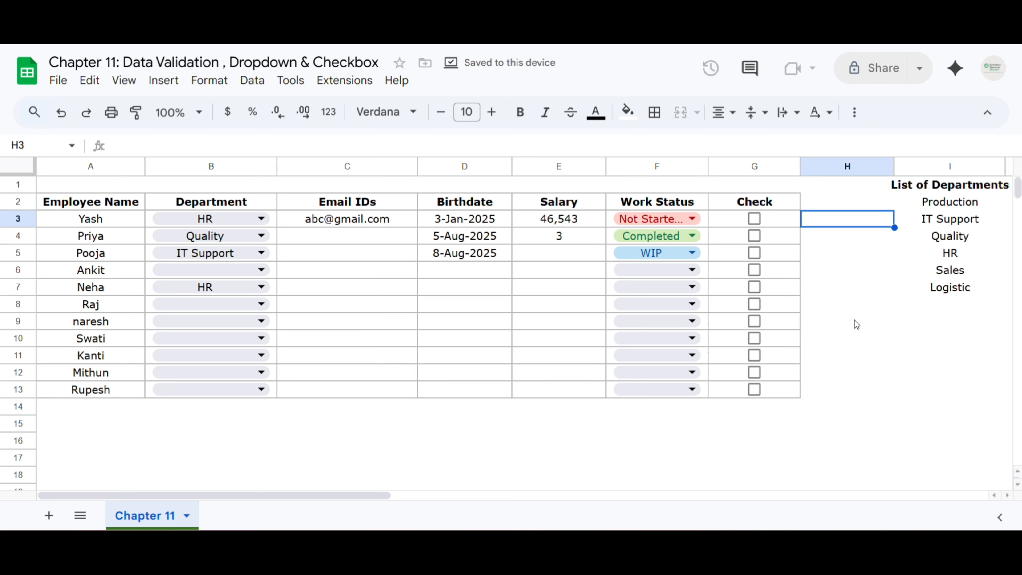
Tick the Check column checkboxes in G5, G6, G8 and G9
click(767, 221)
click(787, 258)
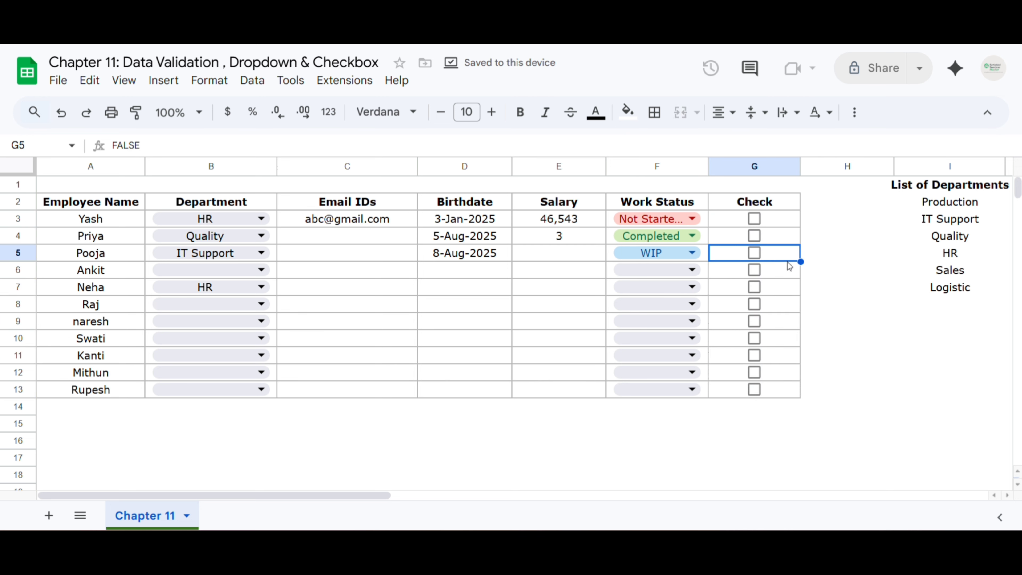
click(754, 252)
click(754, 270)
click(754, 304)
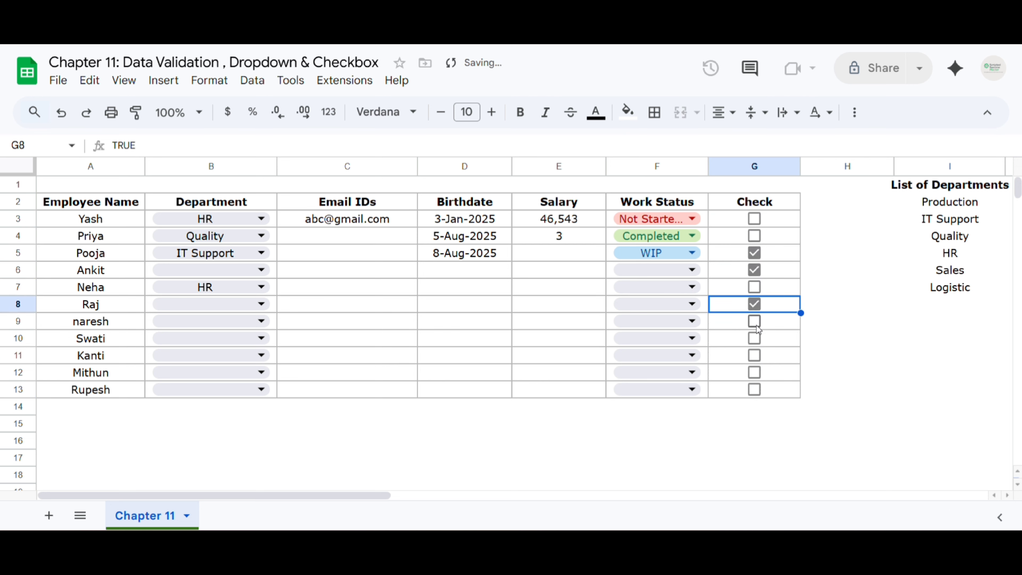
click(754, 321)
Examine the full list of validation criteria in a new rule for cell C8, from text and date conditions through Custom formula
click(412, 308)
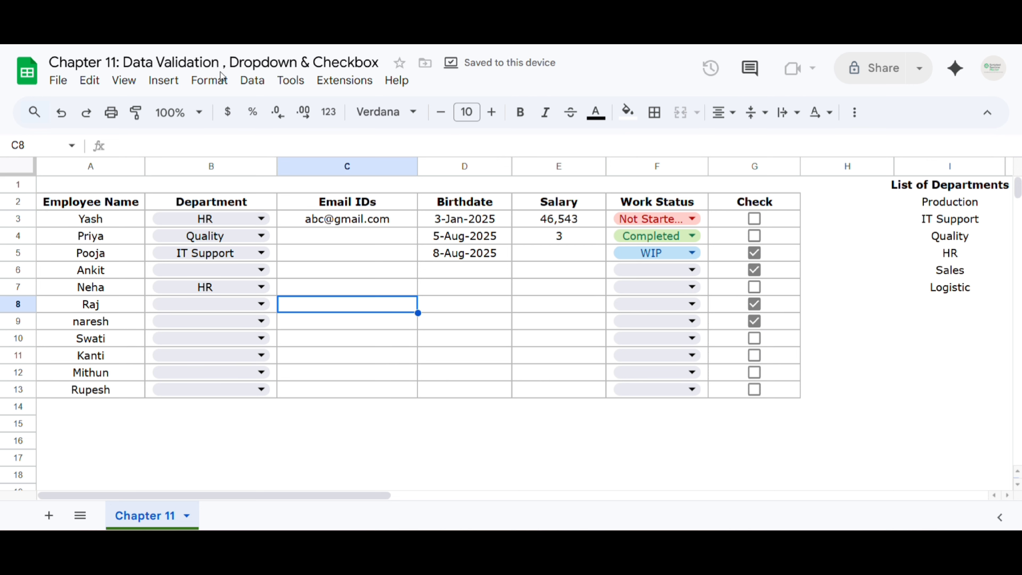
click(252, 80)
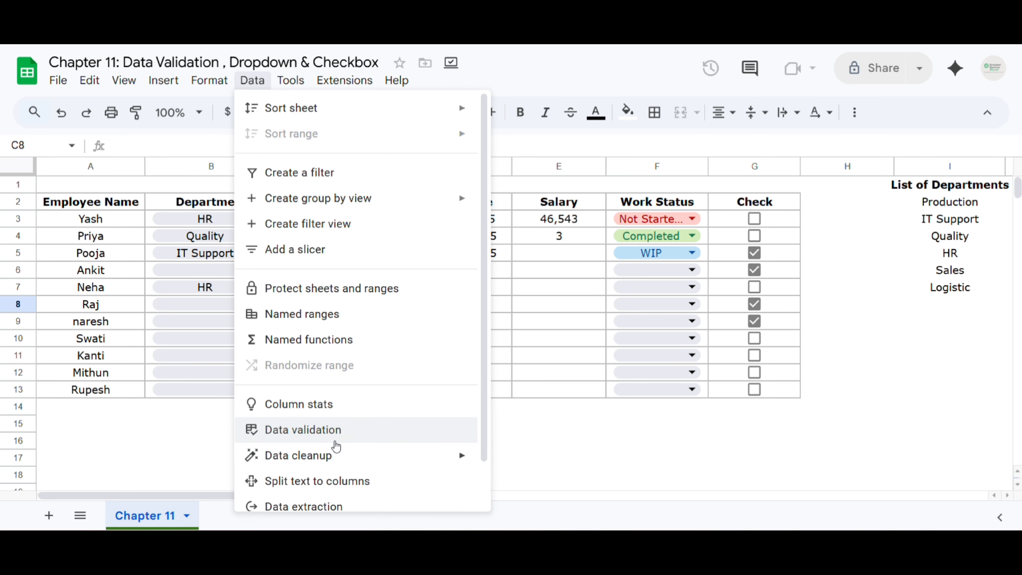
click(338, 434)
click(943, 475)
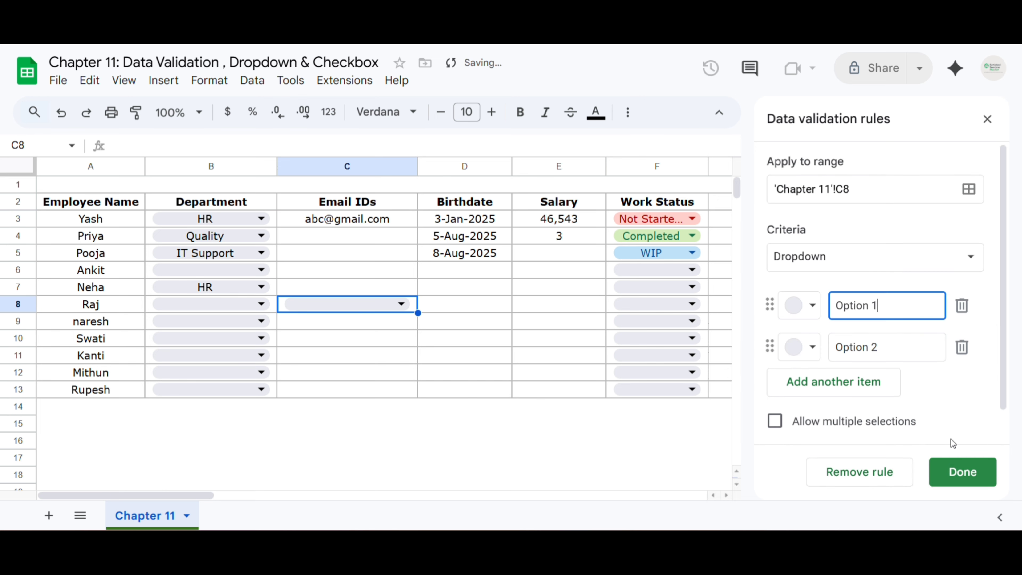
click(913, 261)
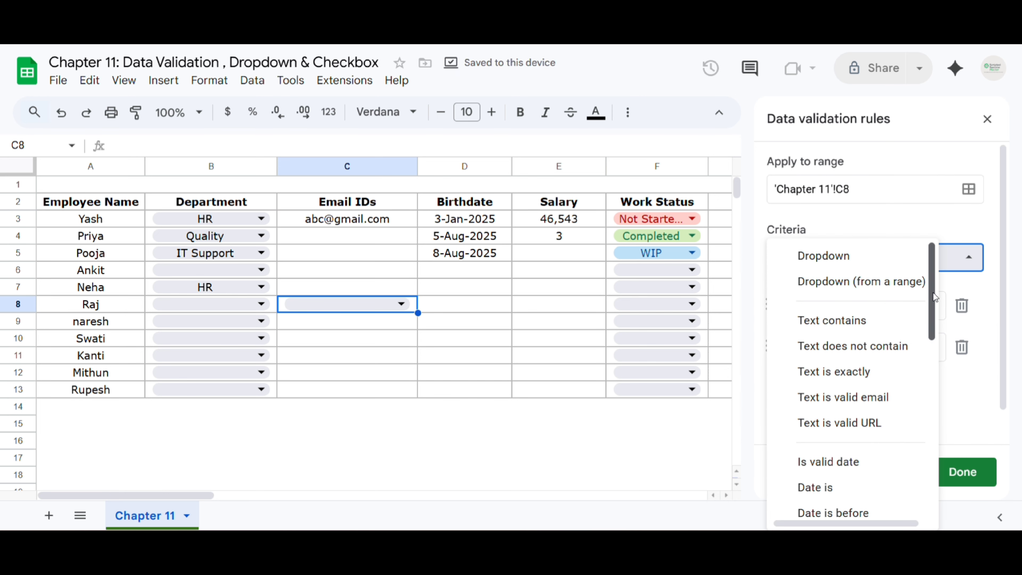
scroll(932, 298, down, 2)
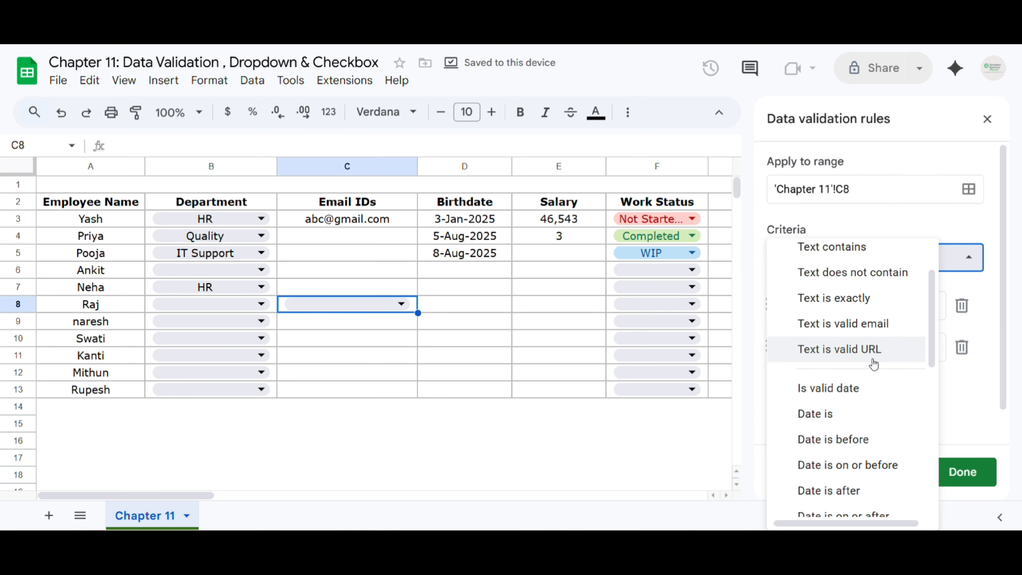
drag(932, 336, 926, 368)
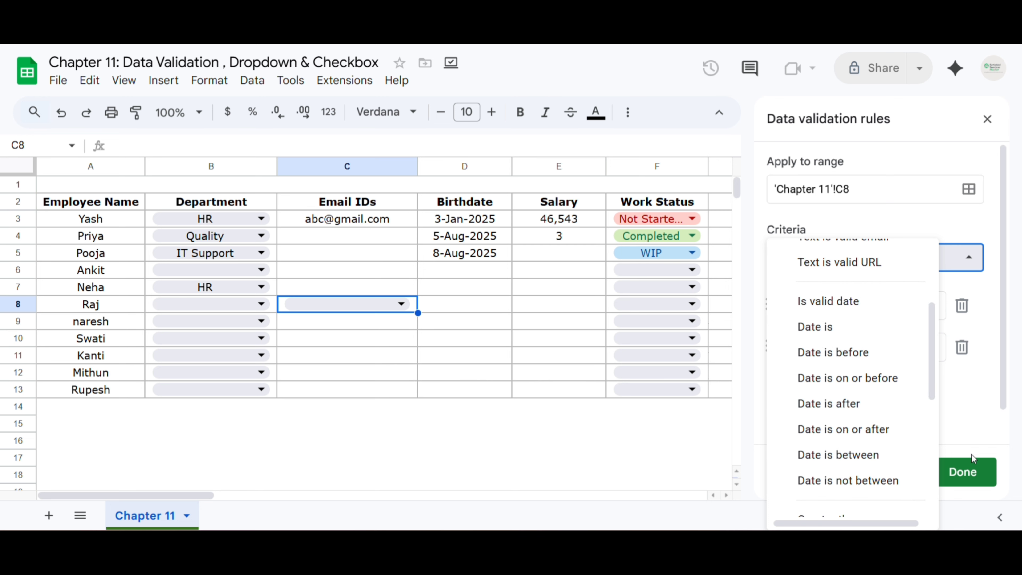
drag(930, 380, 932, 499)
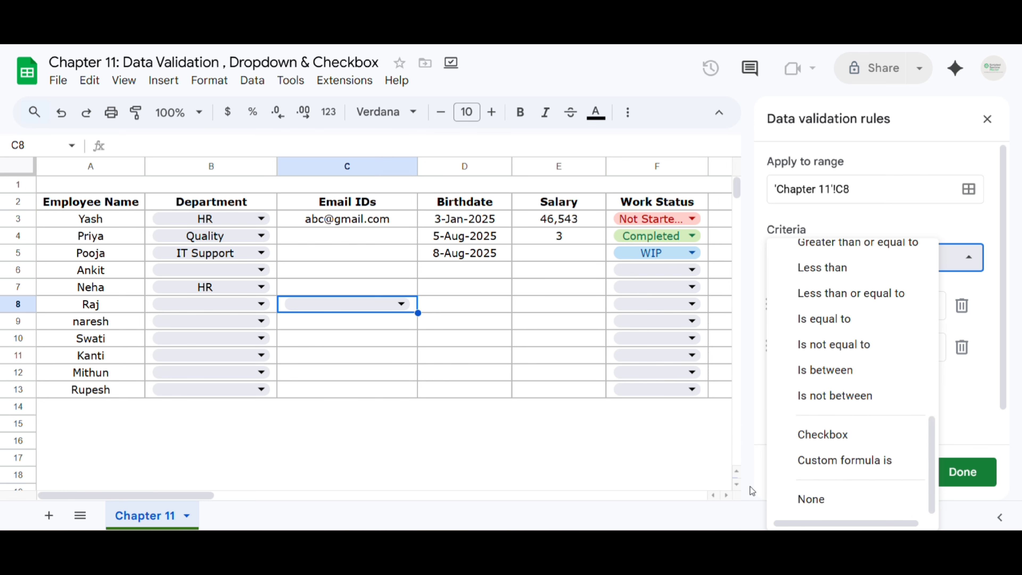
click(699, 447)
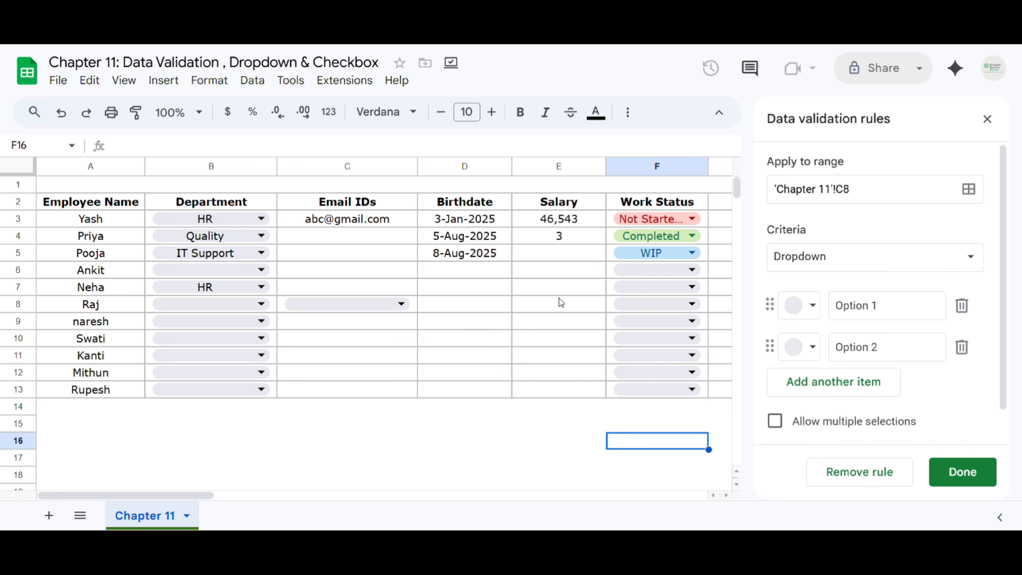
click(986, 118)
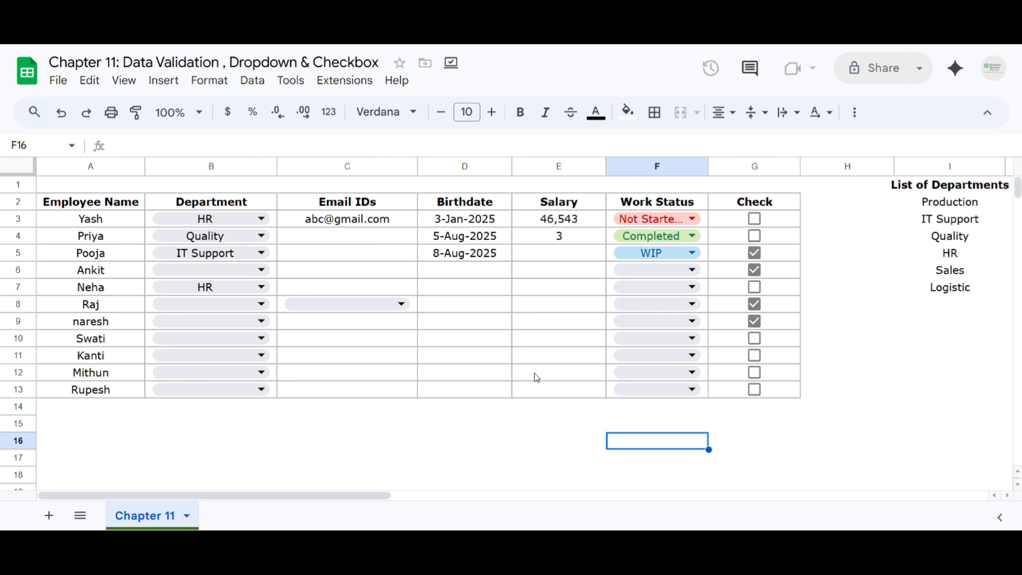